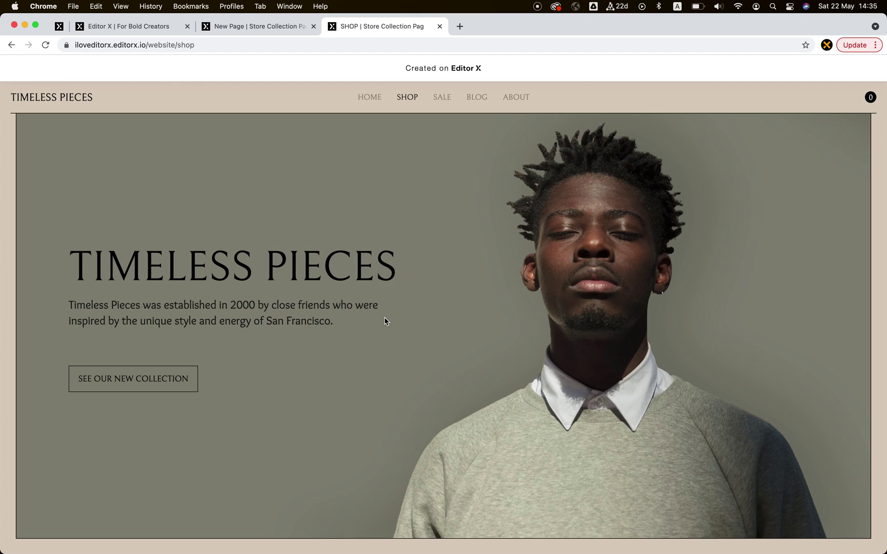
Scroll up and down through the page to review its scrolling behaviour.
scroll(386, 321, "down", 8)
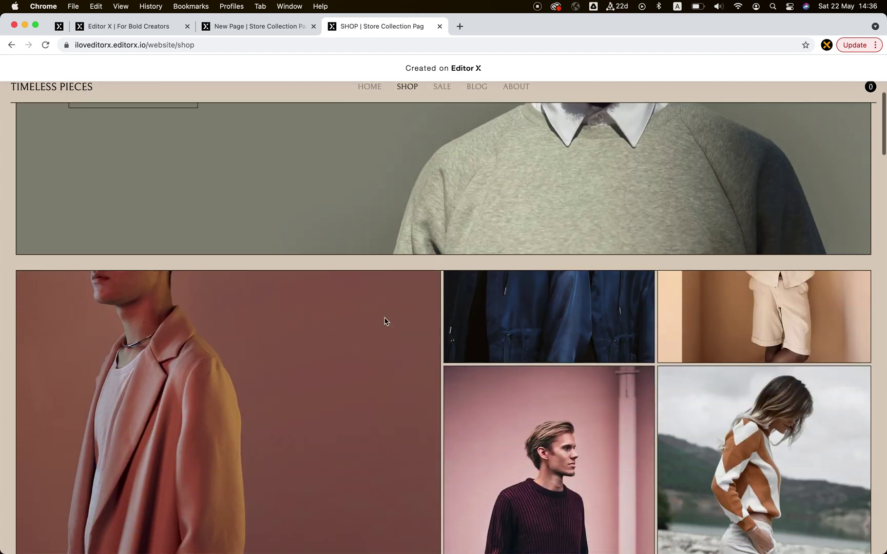
scroll(386, 321, "down", 2)
mouse_move(386, 322)
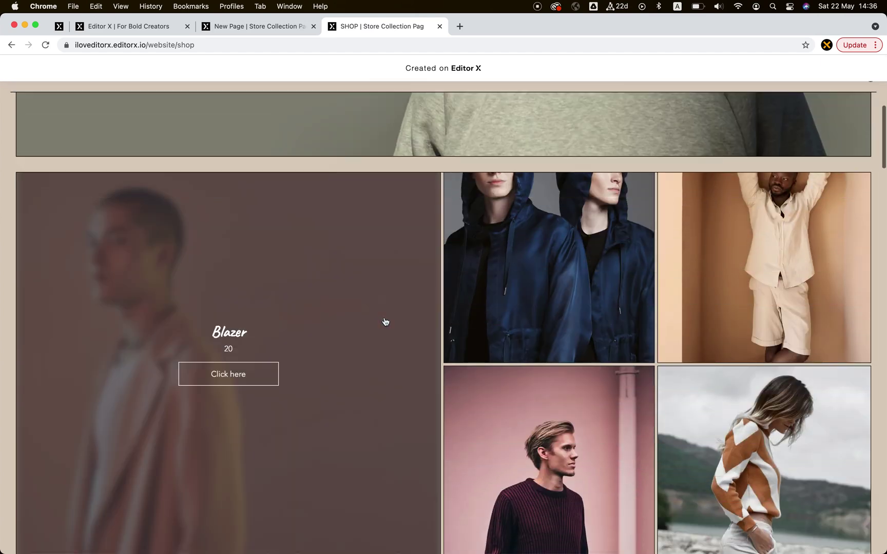
scroll(384, 323, "up", 5)
scroll(393, 299, "down", 4)
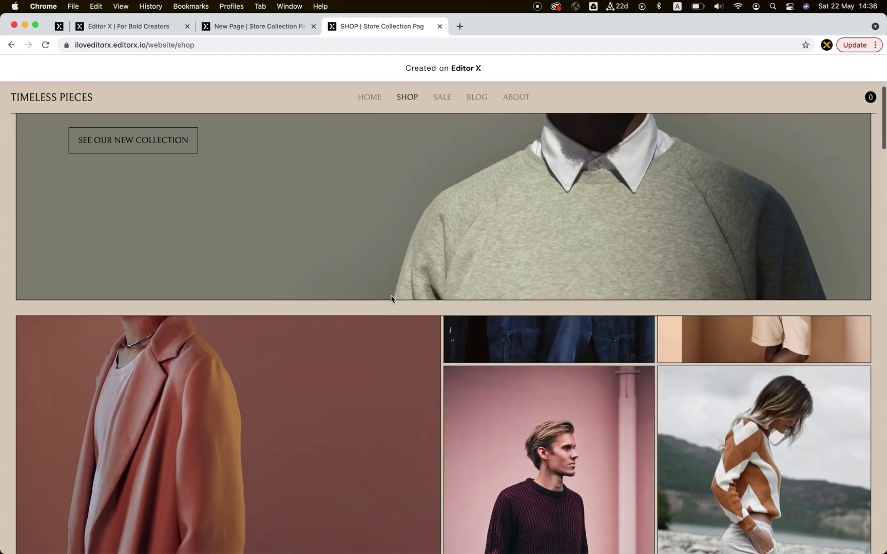
scroll(391, 299, "down", 5)
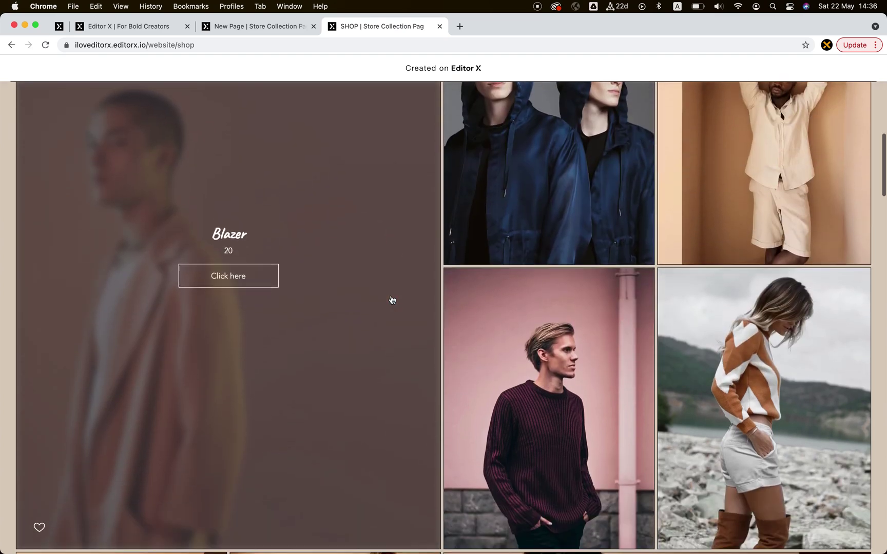
scroll(391, 299, "up", 5)
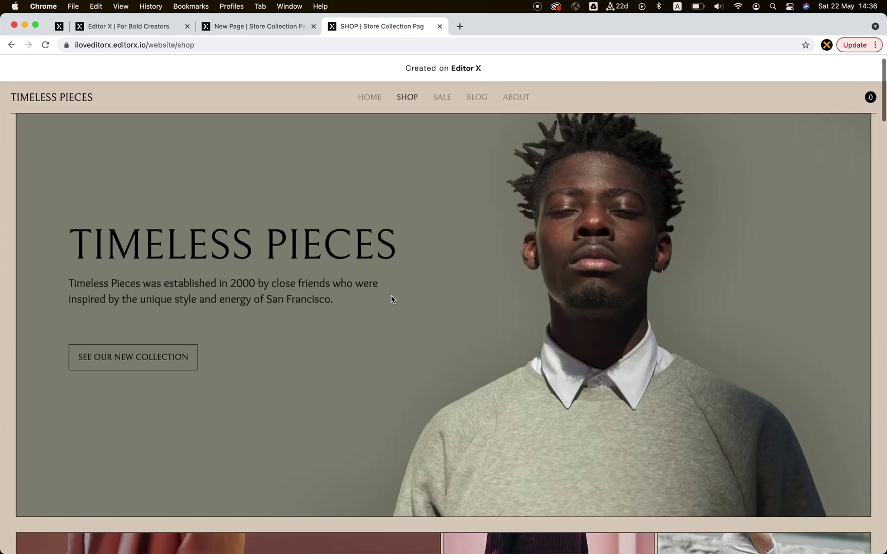
scroll(392, 300, "down", 4)
scroll(392, 300, "up", 4)
scroll(391, 300, "down", 2)
scroll(391, 299, "up", 2)
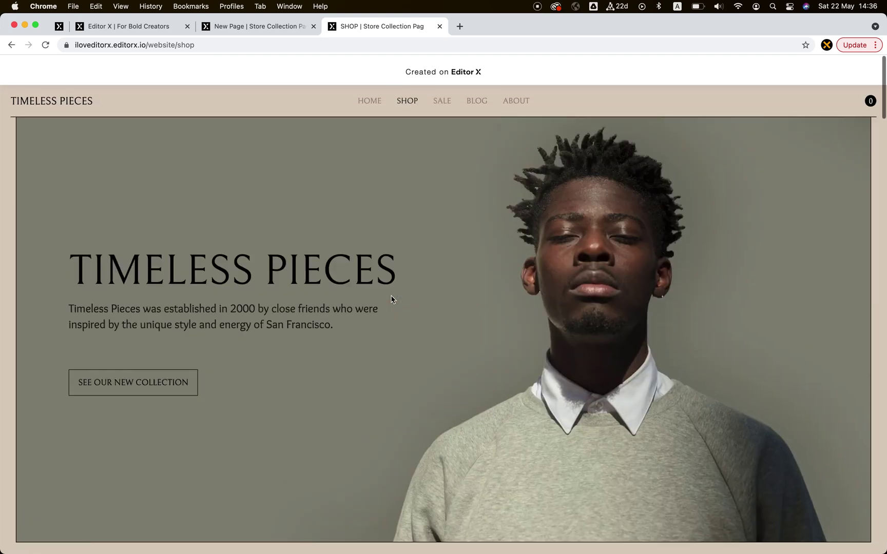
Set the Sticky Position container's scroll effect to Sticky with a 0 top offset.
left_click(150, 28)
left_click(489, 280)
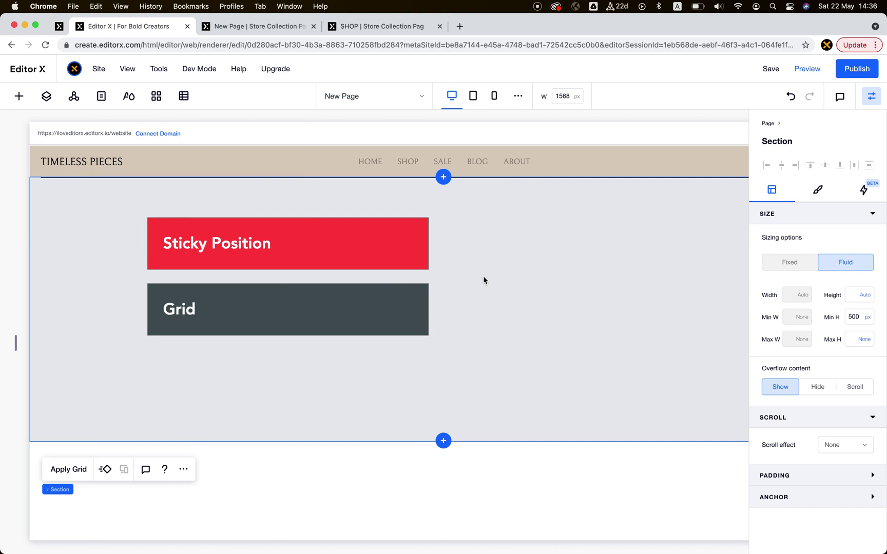
left_click(421, 262)
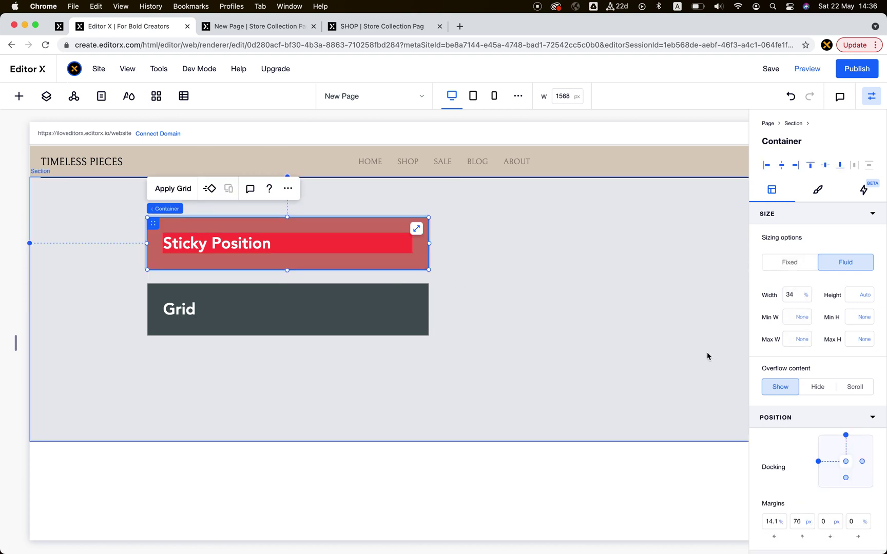
scroll(829, 436, "down", 5)
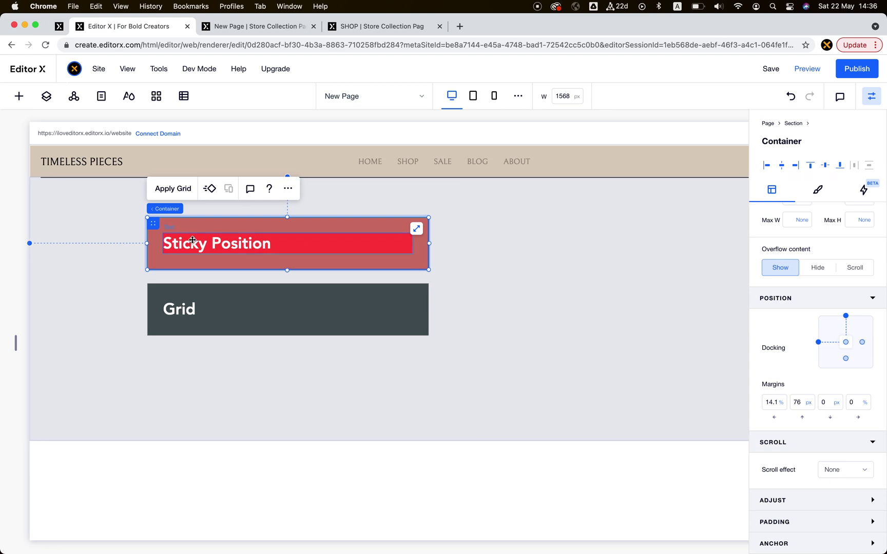
left_click(833, 470)
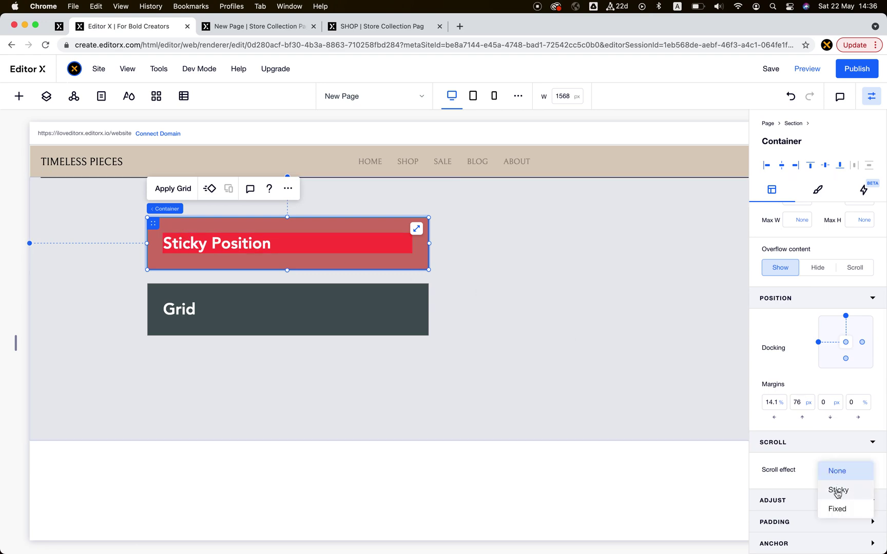
left_click(838, 492)
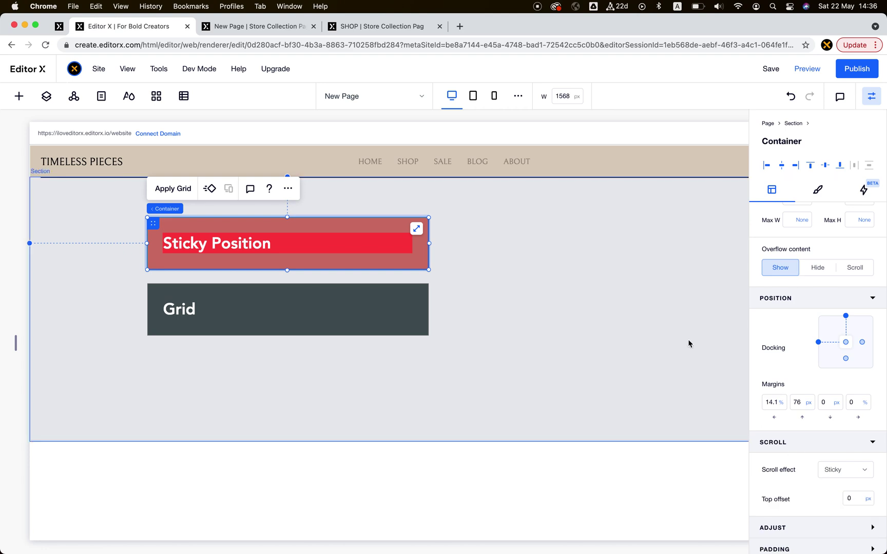
Select the site header and turn Overlap next section on, then back off.
left_click(38, 165)
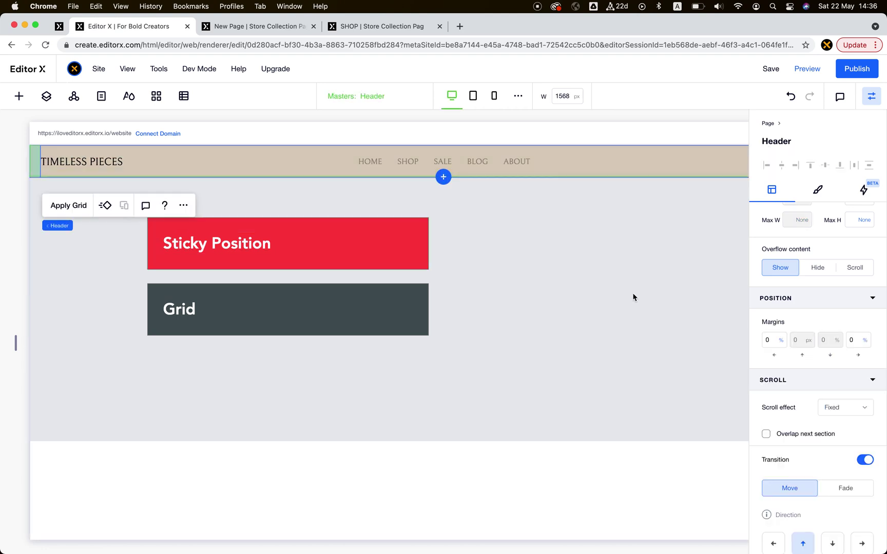
left_click(789, 439)
left_click(789, 439)
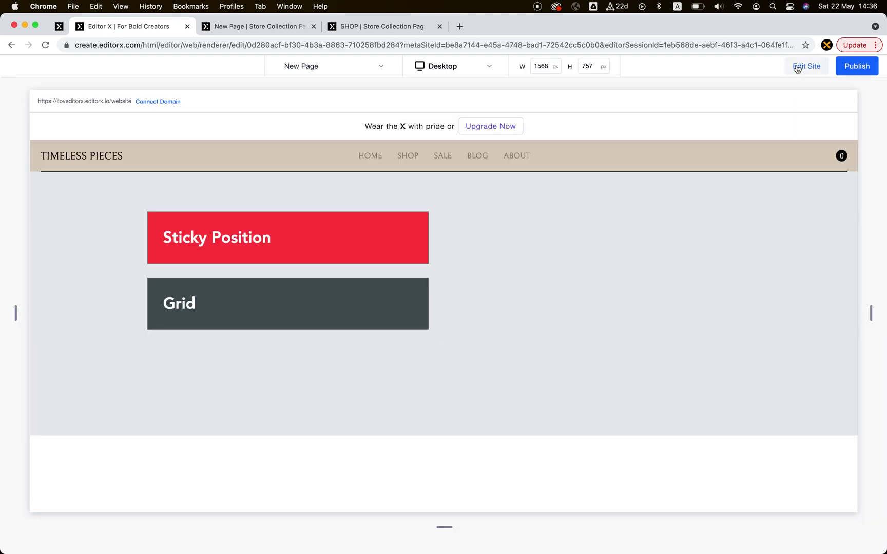
Change the site header's scroll effect from Fixed to None.
left_click(827, 68)
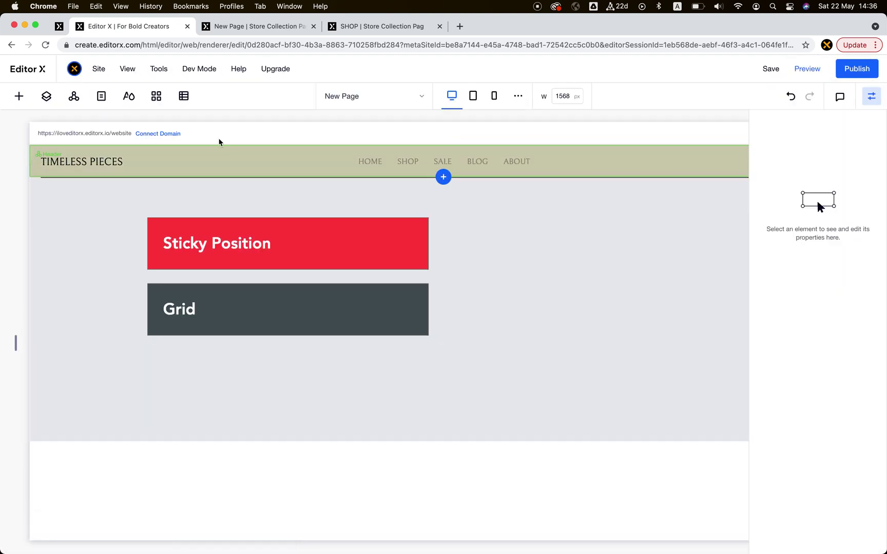
left_click(411, 161)
scroll(832, 415, "down", 3)
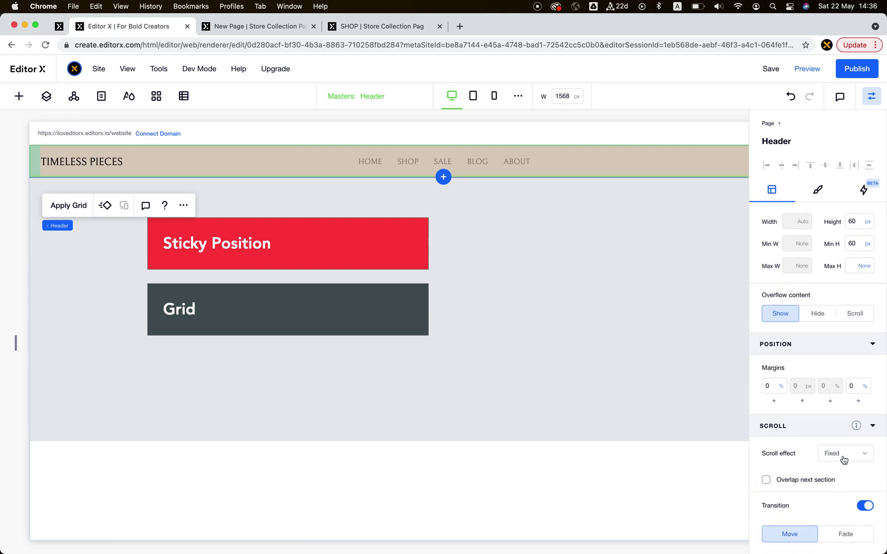
left_click(841, 454)
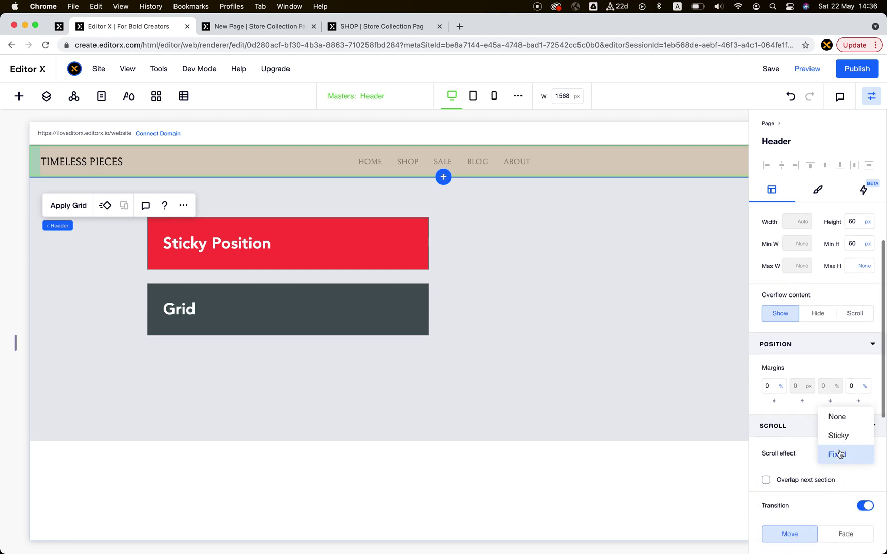
left_click(795, 97)
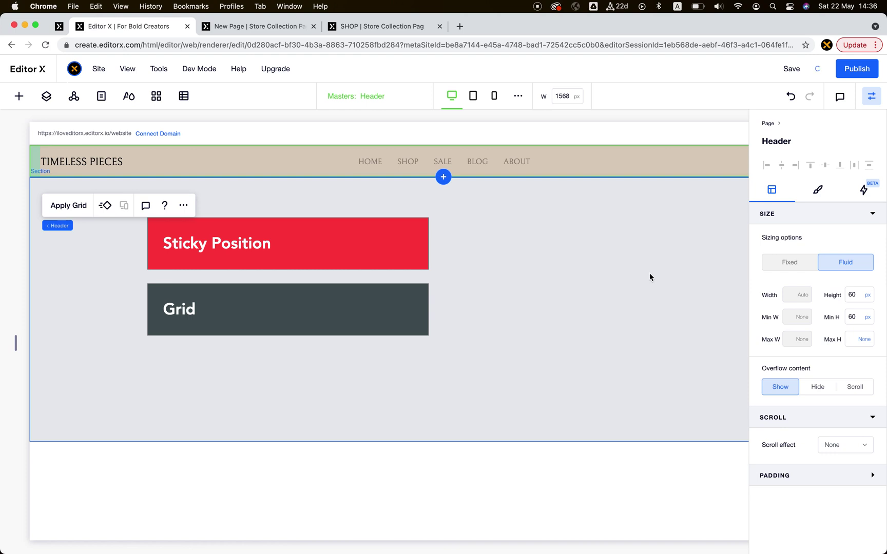
Scroll the preview up and down to check the Sticky Position box stays pinned.
scroll(649, 277, "down", 3)
scroll(650, 277, "up", 3)
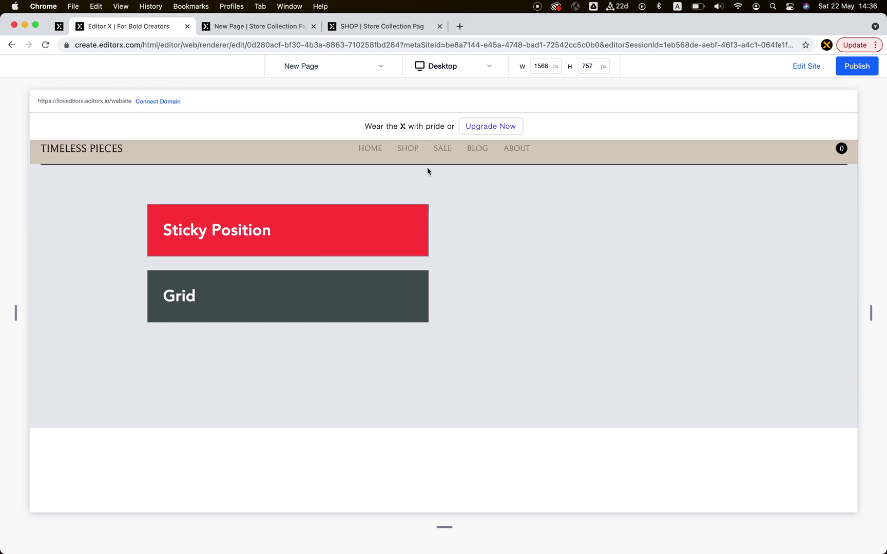
scroll(527, 251, "down", 3)
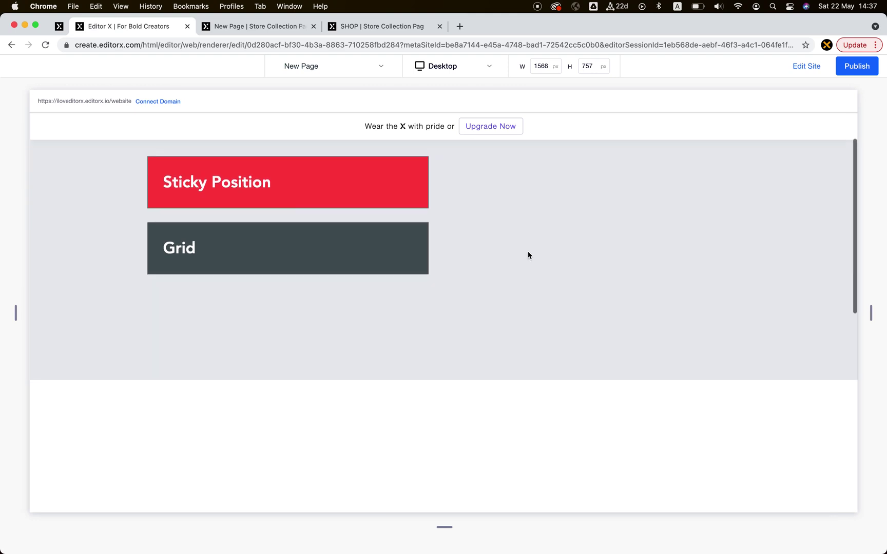
scroll(527, 251, "down", 3)
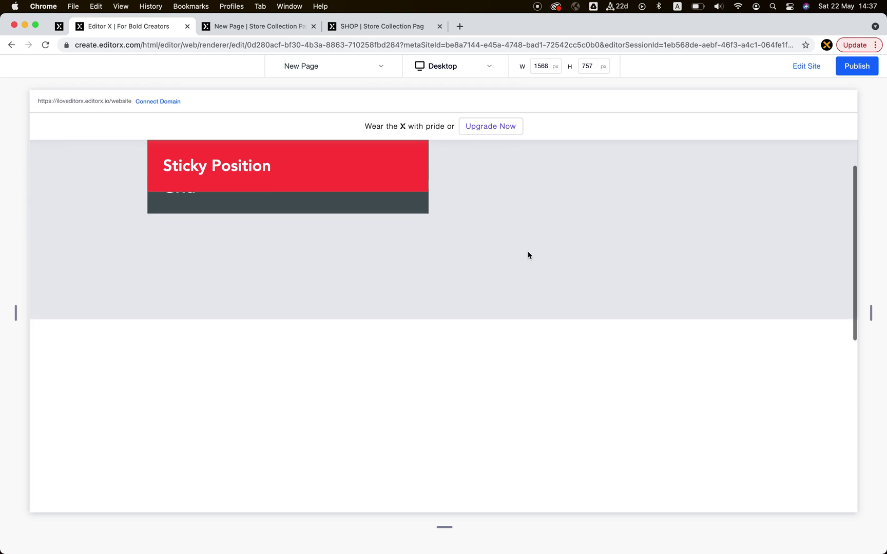
scroll(528, 255, "down", 2)
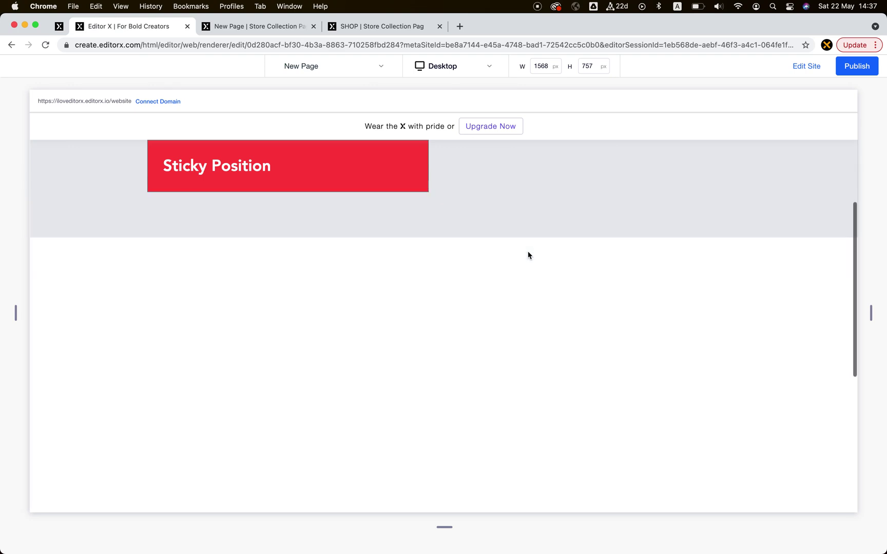
scroll(528, 254, "down", 1)
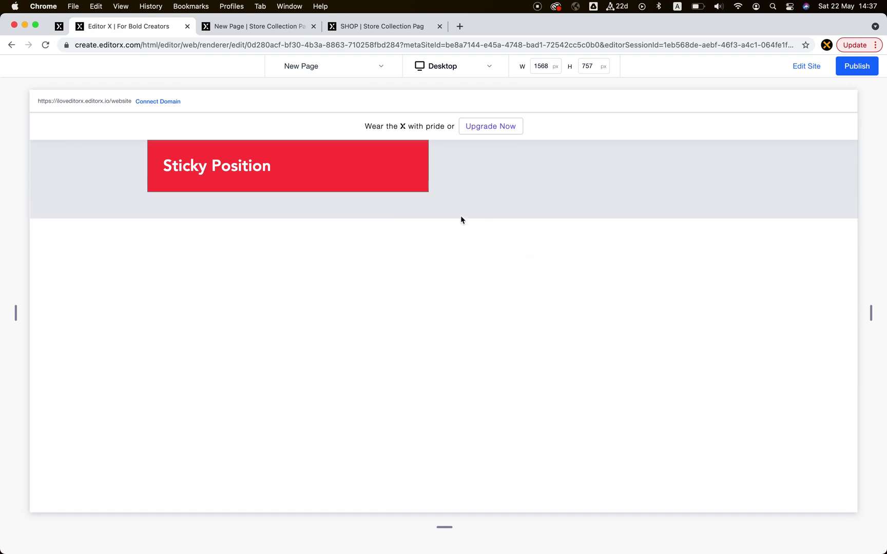
scroll(480, 219, "down", 2)
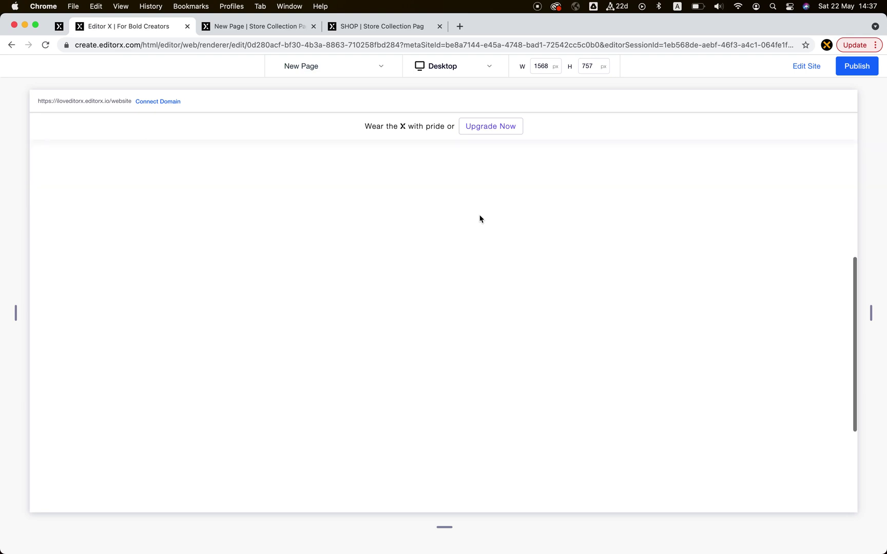
scroll(480, 218, "up", 10)
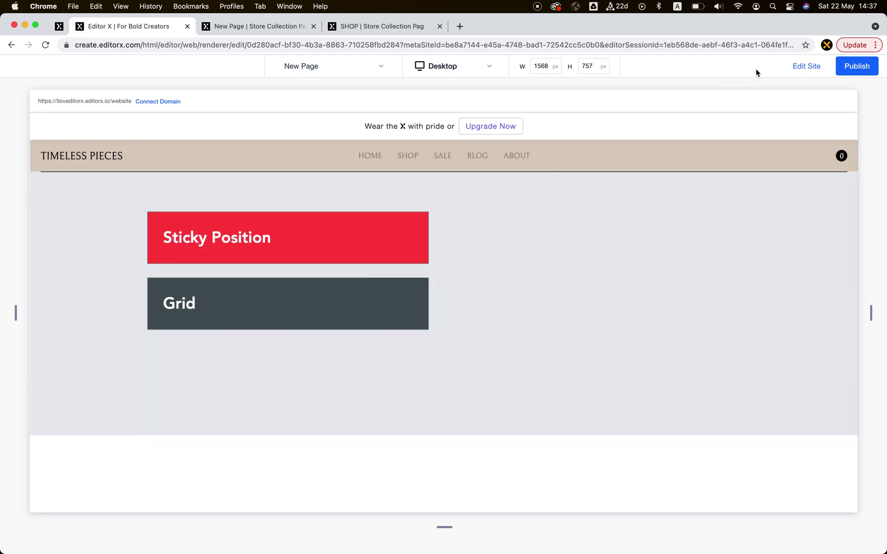
Set the site header's scroll effect back to Fixed.
left_click(803, 67)
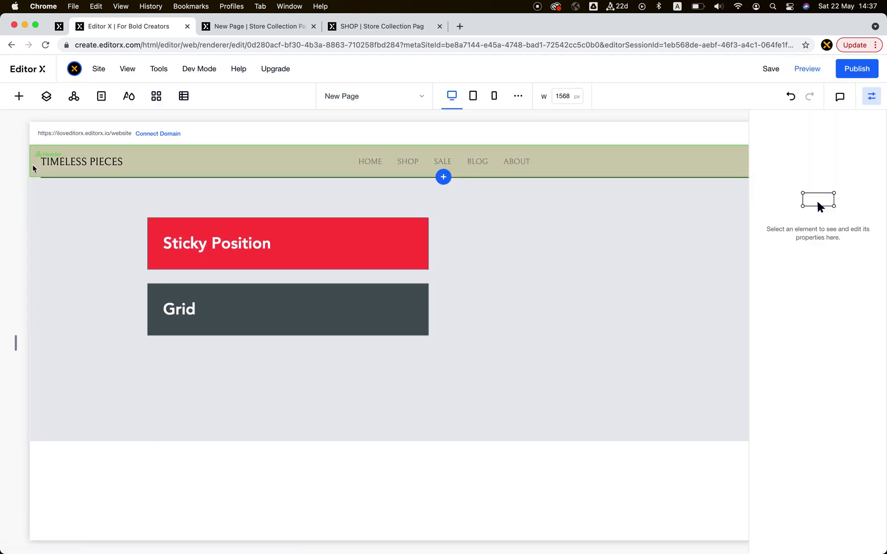
left_click(32, 169)
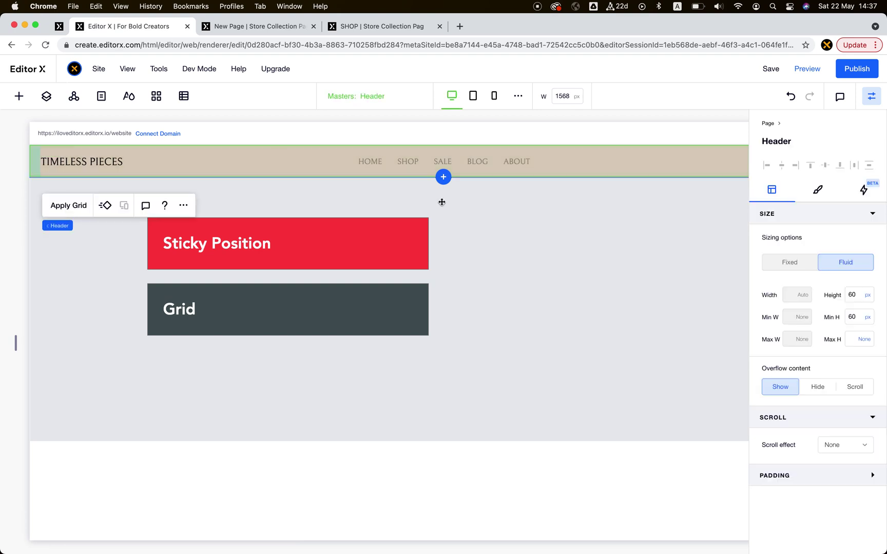
left_click(835, 446)
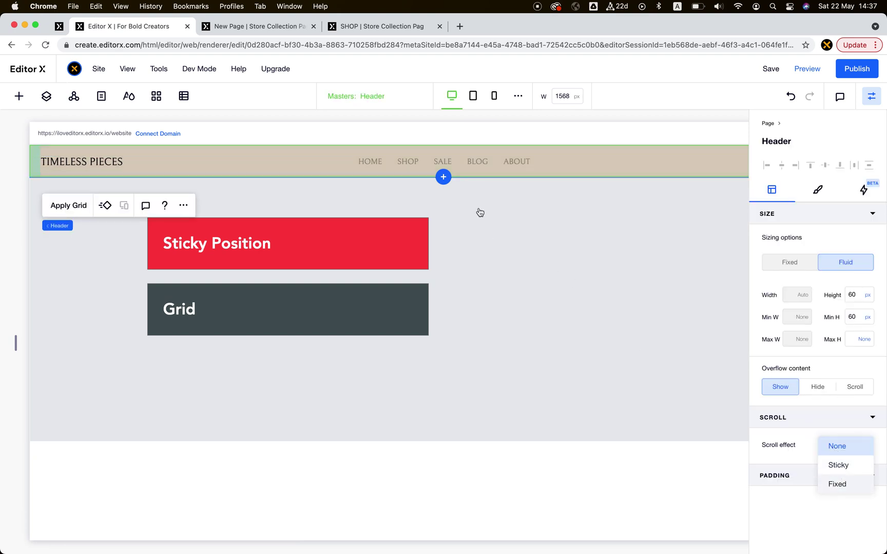
key("Return")
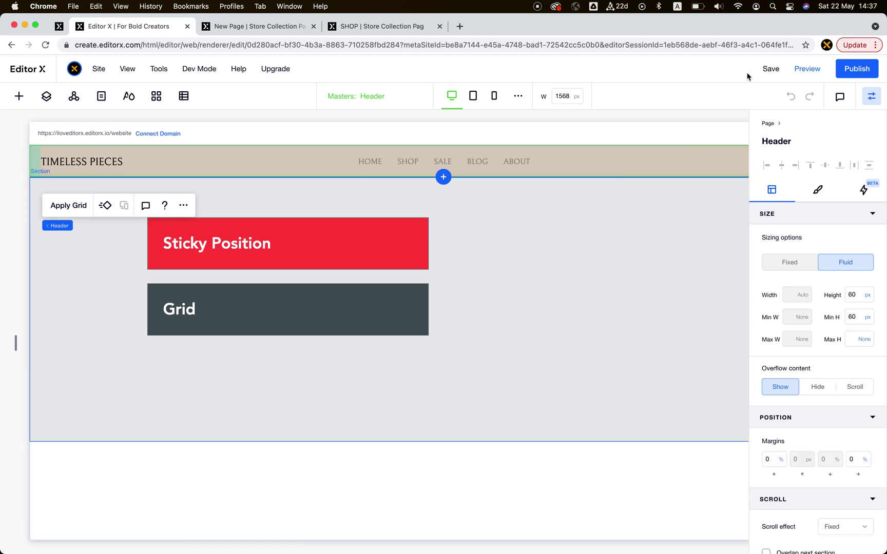
Preview the page and scroll to watch the fixed header over the sticky box.
left_click(797, 70)
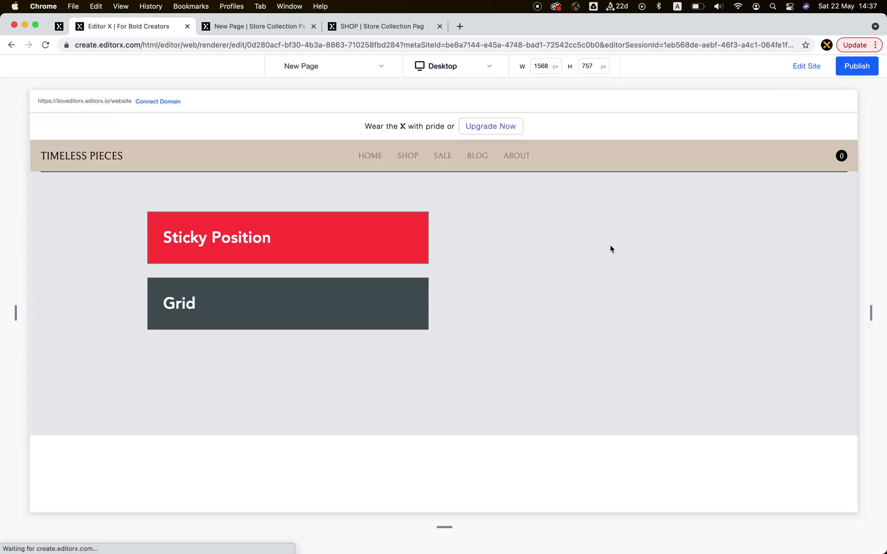
scroll(542, 241, "down", 3)
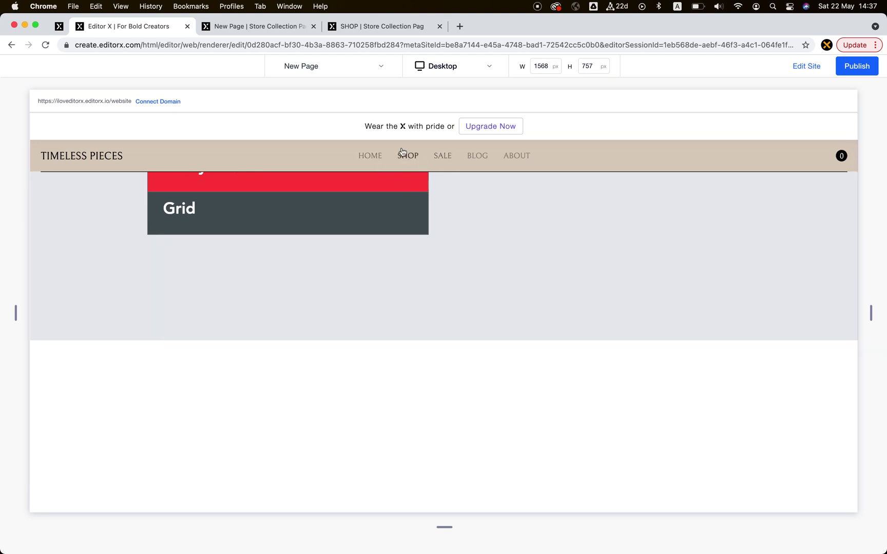
scroll(495, 212, "down", 2)
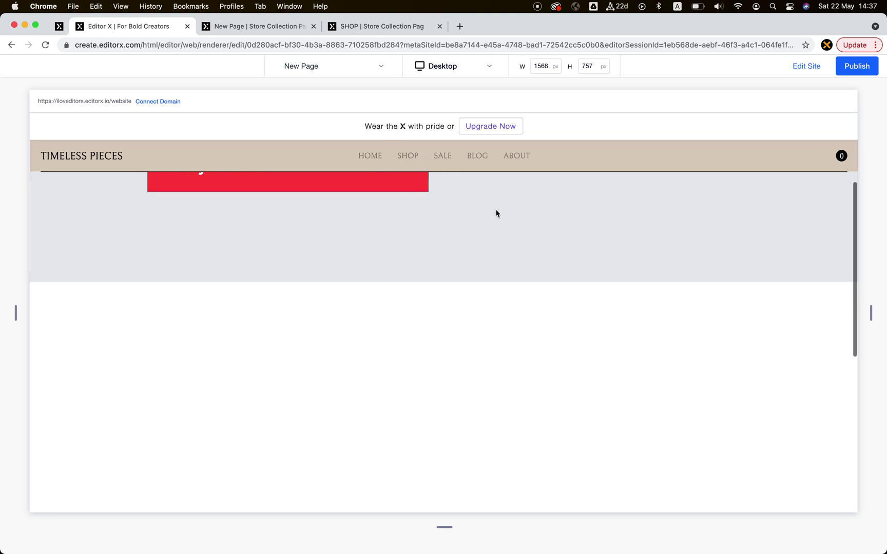
scroll(496, 213, "up", 3)
Set the Sticky Position box's sticky top offset to 60 px.
left_click(806, 66)
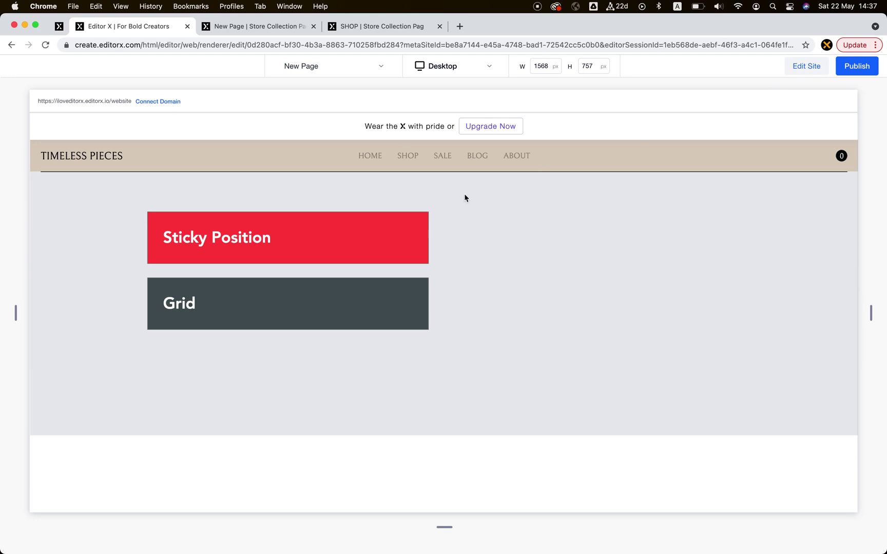
left_click(408, 228)
scroll(856, 453, "down", 3)
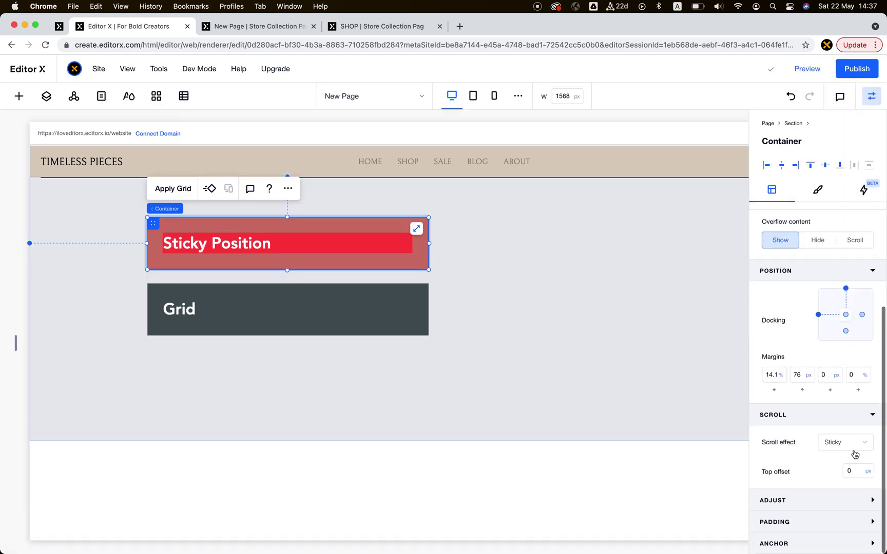
left_click(851, 472)
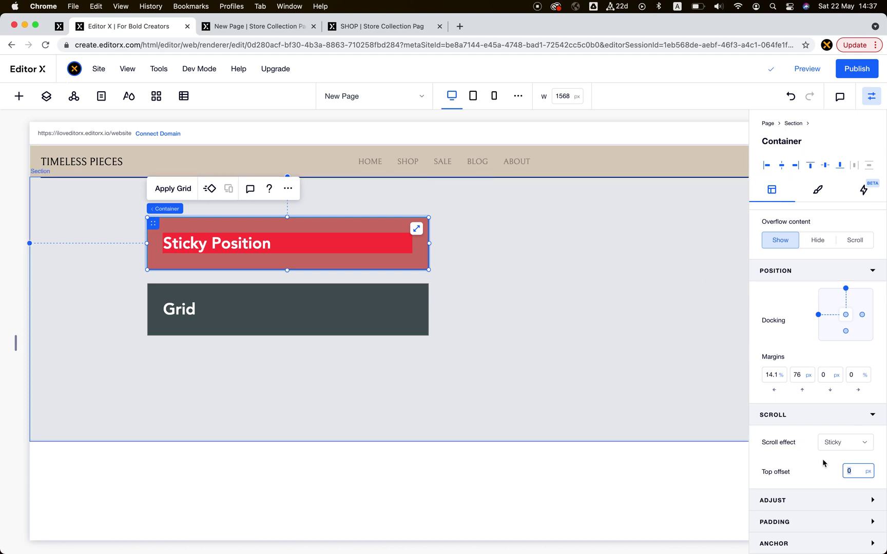
double_click(853, 475)
key("Return")
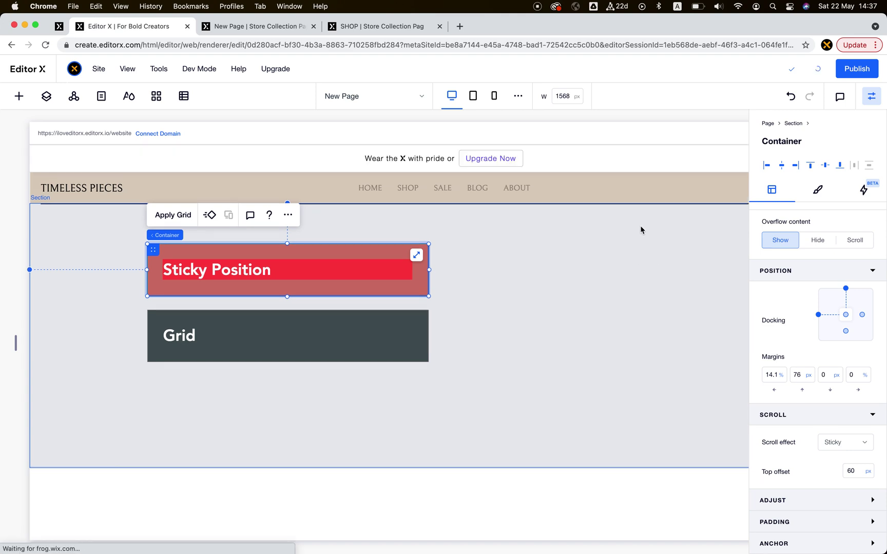
Scroll the preview to check the 60 px top offset under the header.
scroll(640, 230, "up", 1)
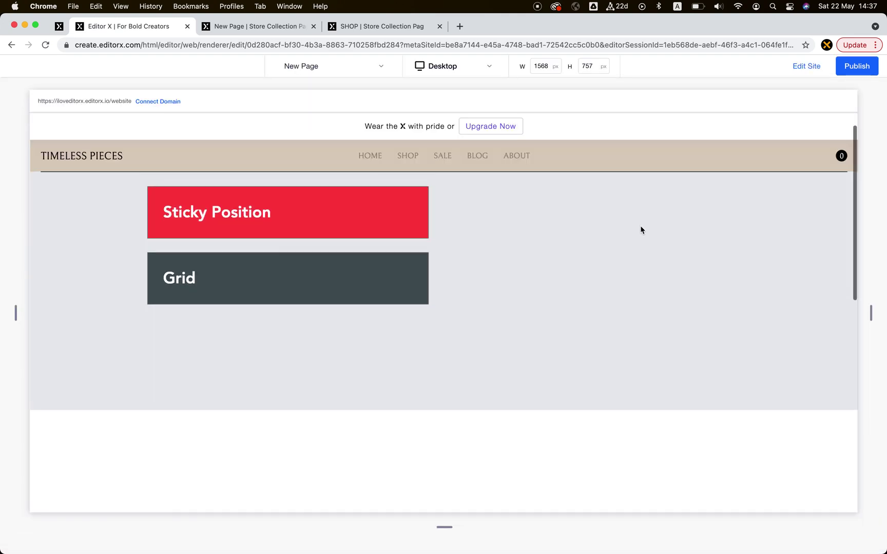
scroll(640, 230, "down", 3)
scroll(641, 230, "down", 5)
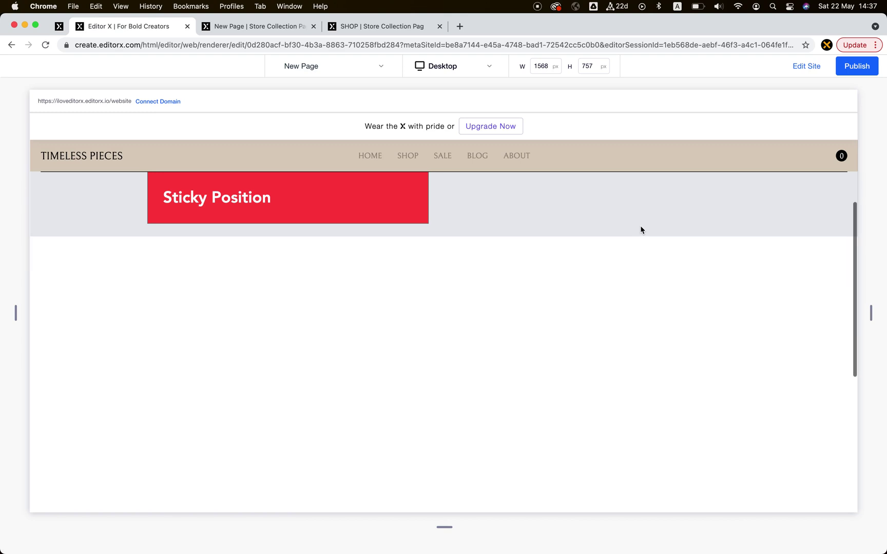
scroll(640, 226, "up", 5)
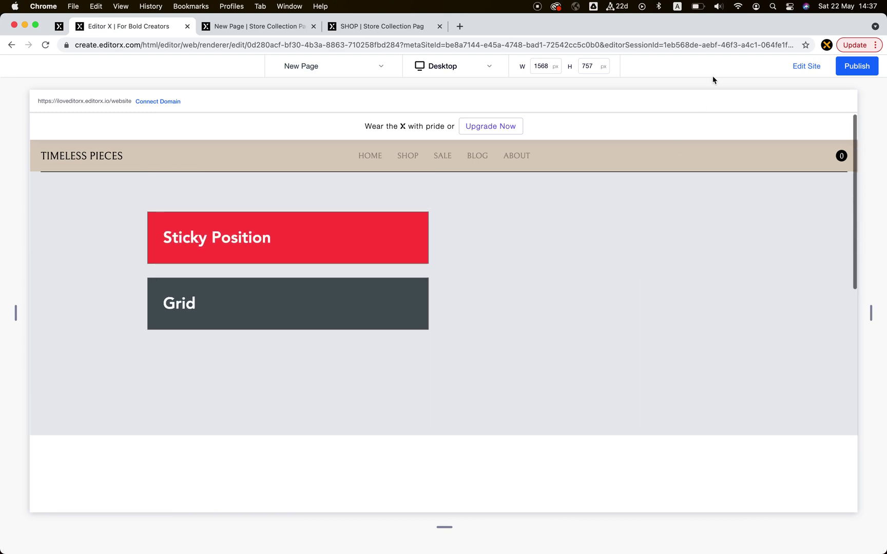
Delete the Sticky Position and Grid boxes from the section.
left_click(398, 262)
key("Delete")
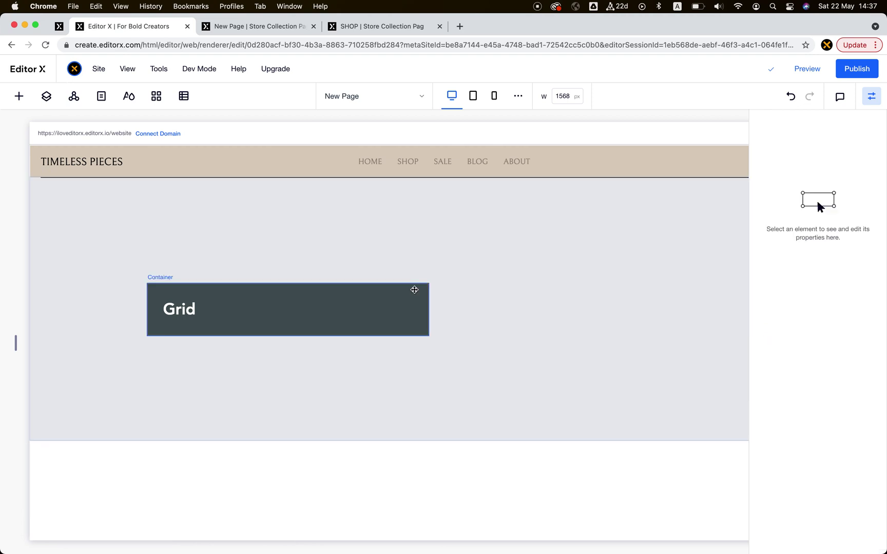
left_click(422, 293)
key("Delete")
Set the empty section's background opacity to 0%.
left_click(366, 263)
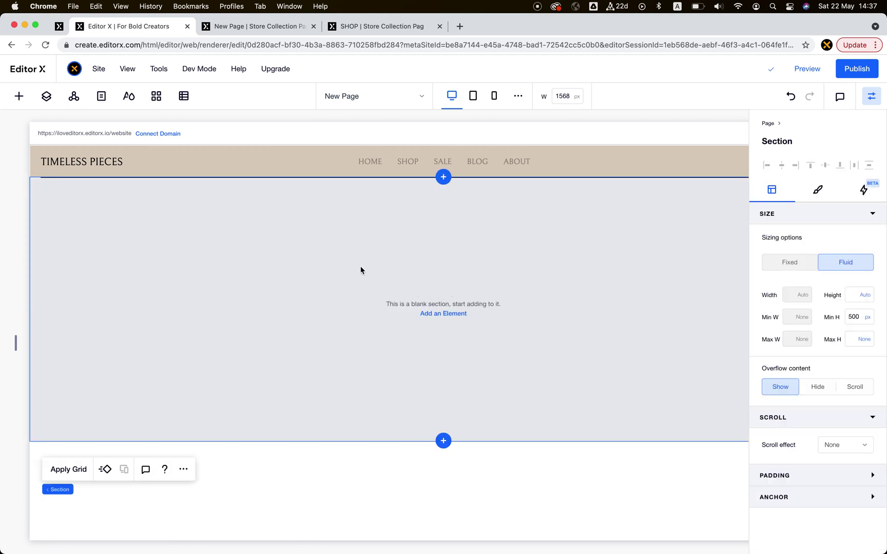
left_click(818, 191)
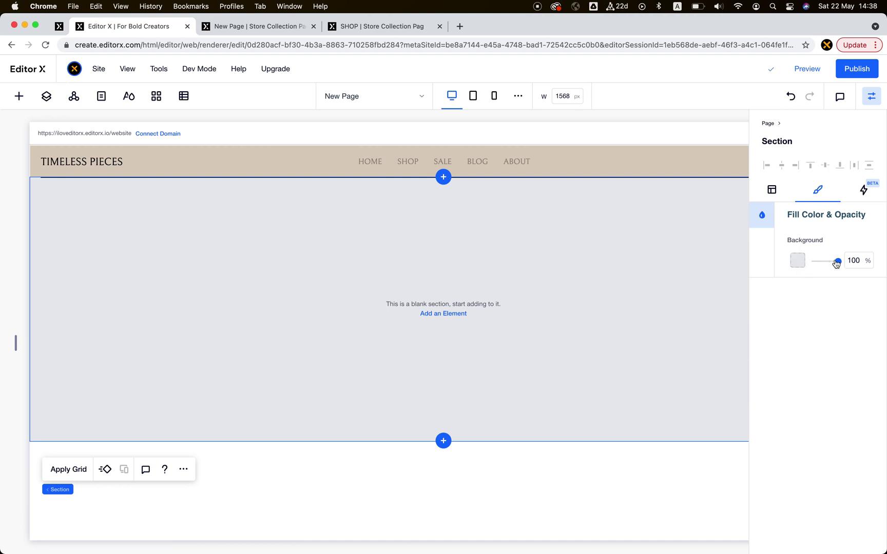
left_click_drag(827, 263, 794, 267)
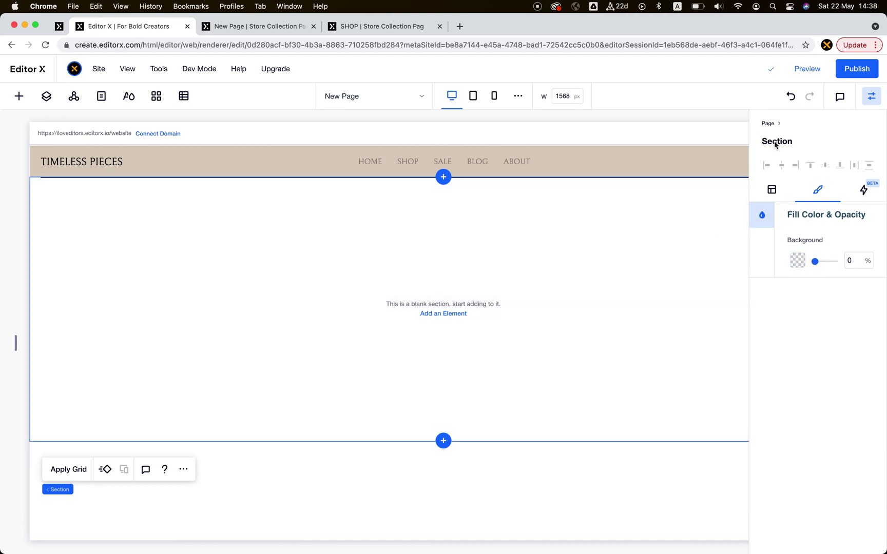
Set the page background colour to beige #DBCEBF.
key("Escape")
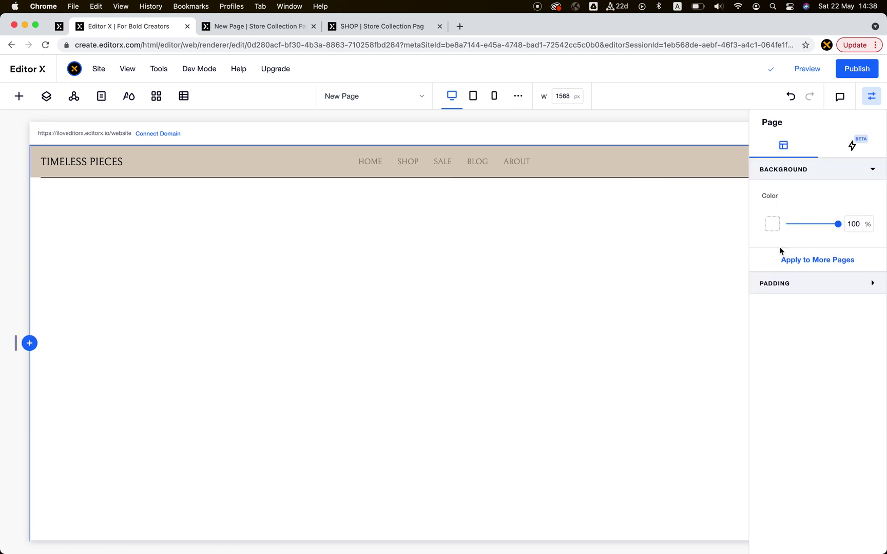
left_click(772, 224)
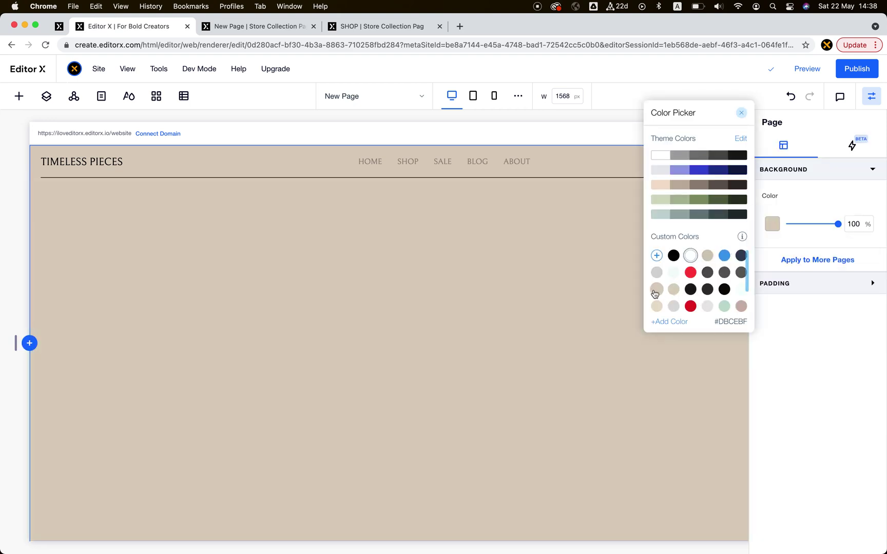
left_click(655, 294)
left_click(483, 307)
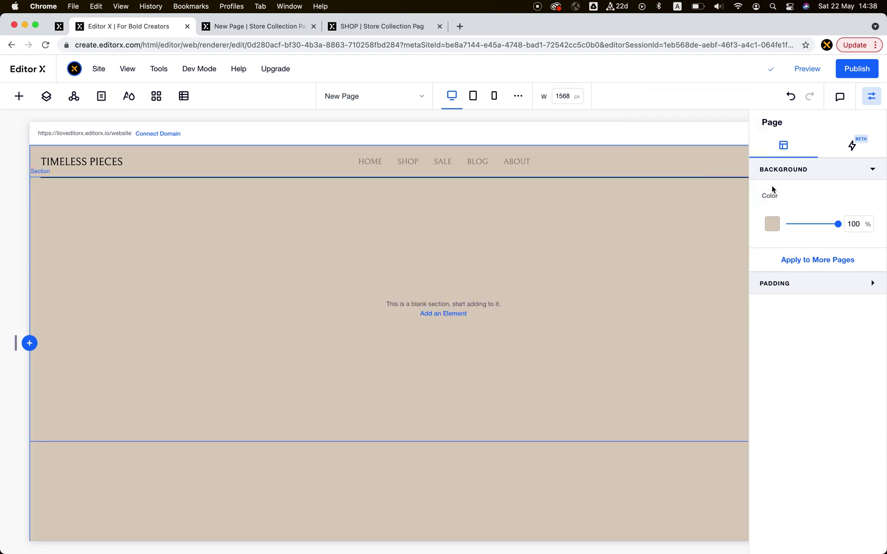
left_click(864, 97)
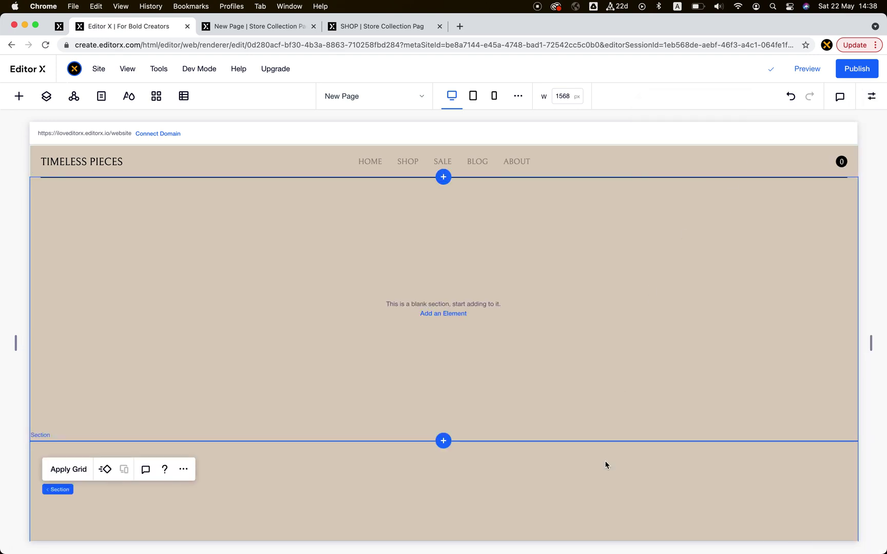
Apply a 1x2 grid to the empty upper section.
left_click(603, 479)
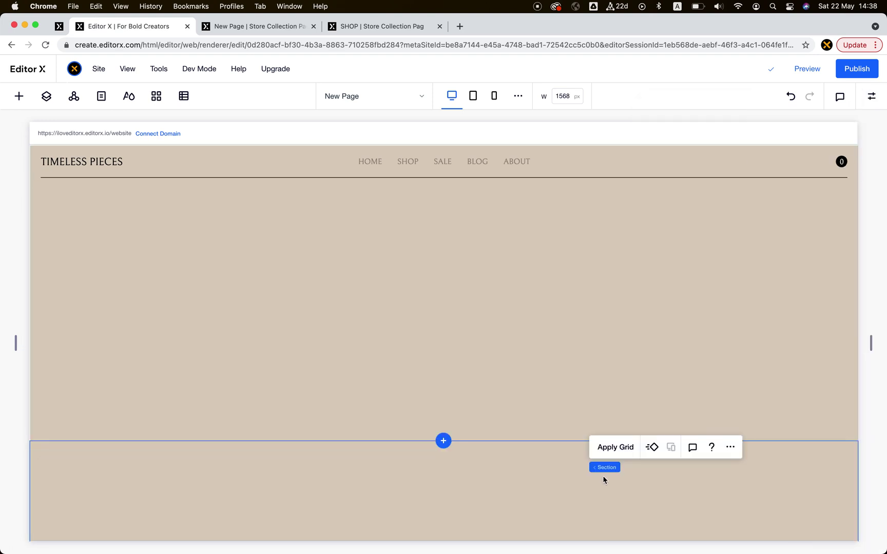
left_click(450, 341)
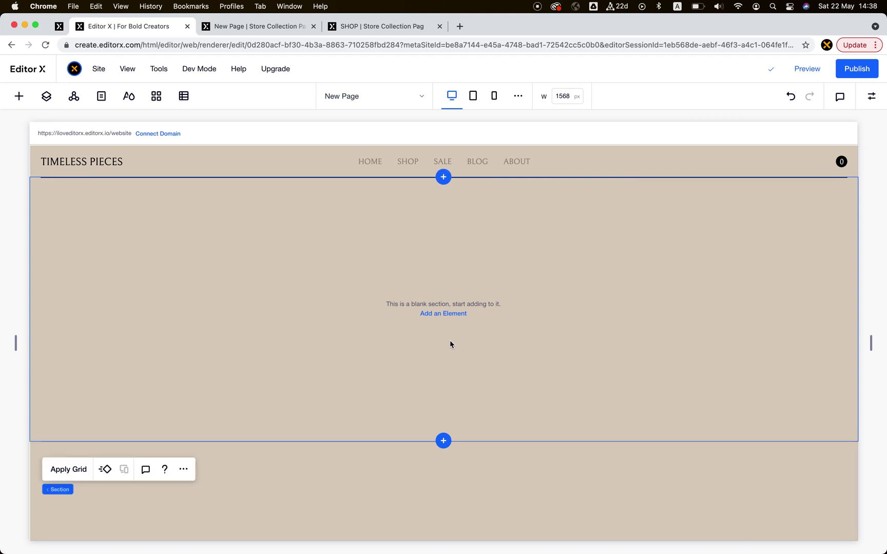
left_click(62, 475)
left_click(398, 310)
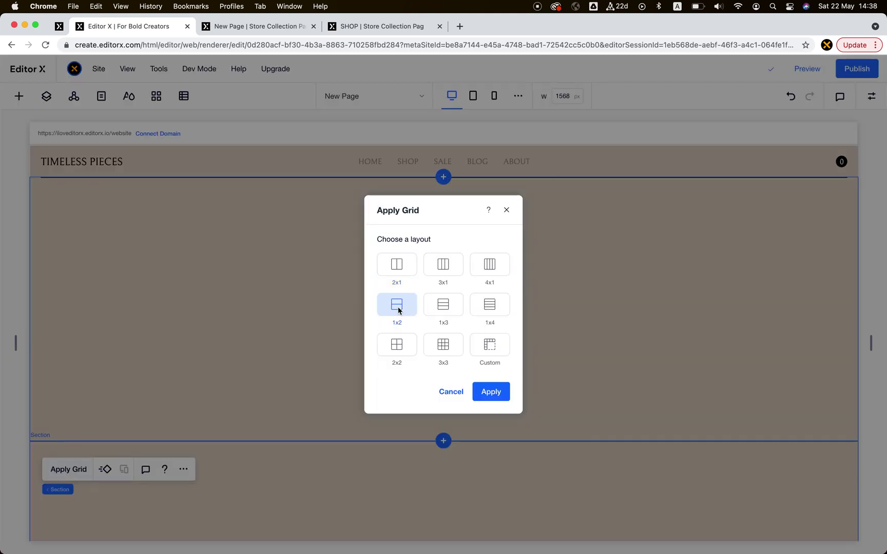
left_click(491, 395)
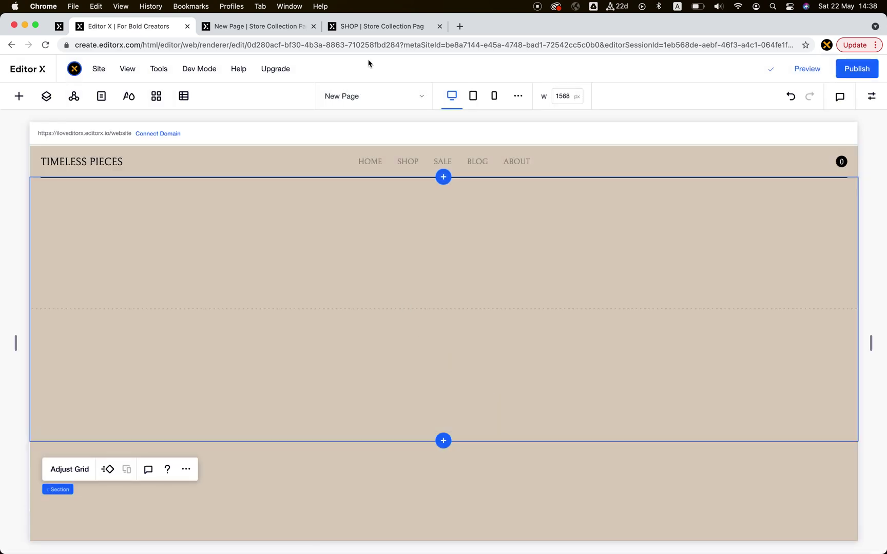
Scroll through the live SHOP page for reference, then return to the editor.
left_click(384, 28)
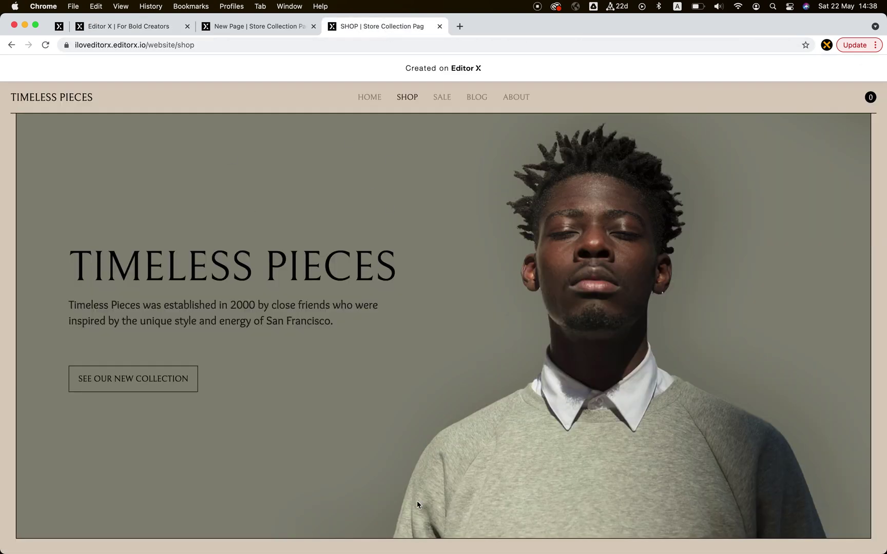
scroll(451, 386, "down", 10)
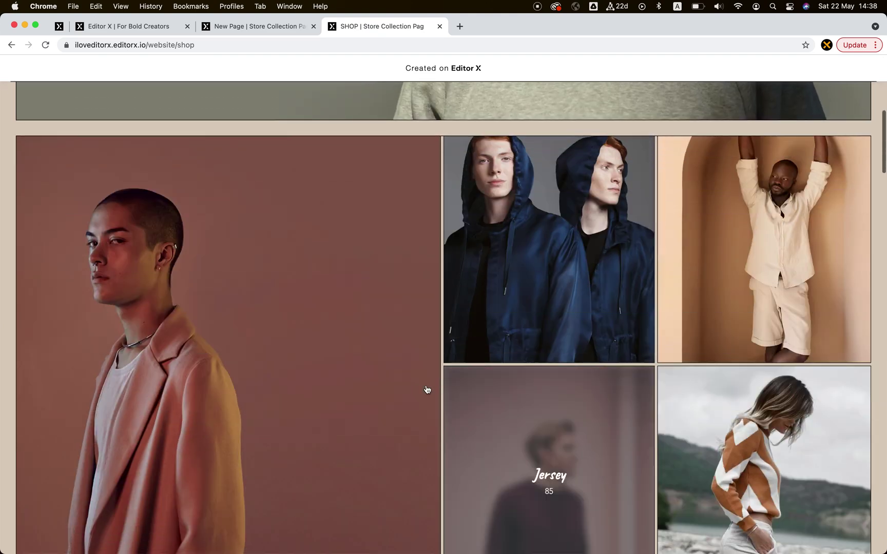
scroll(303, 314, "down", 1)
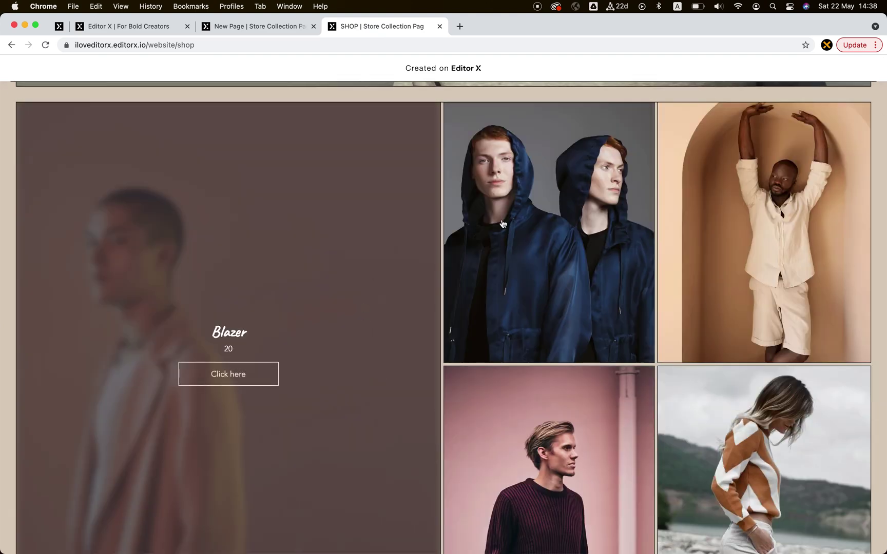
scroll(433, 382, "up", 10)
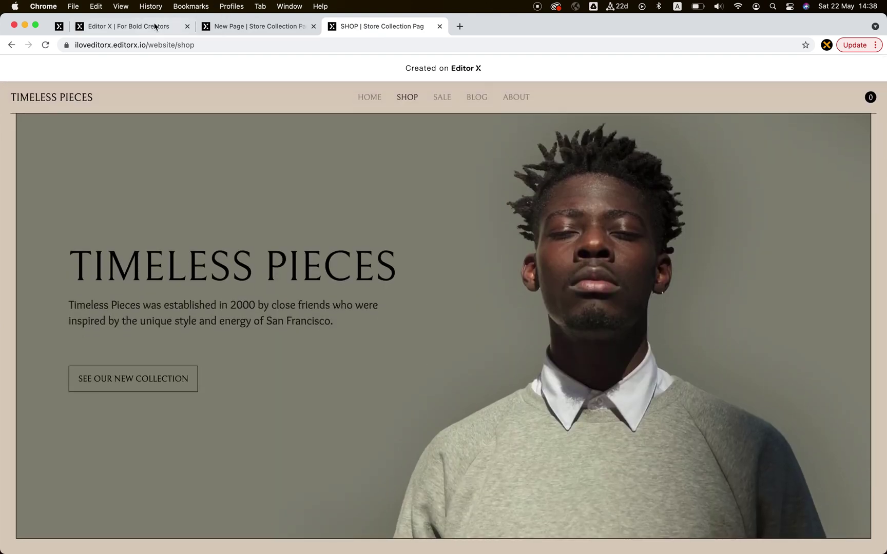
left_click(153, 26)
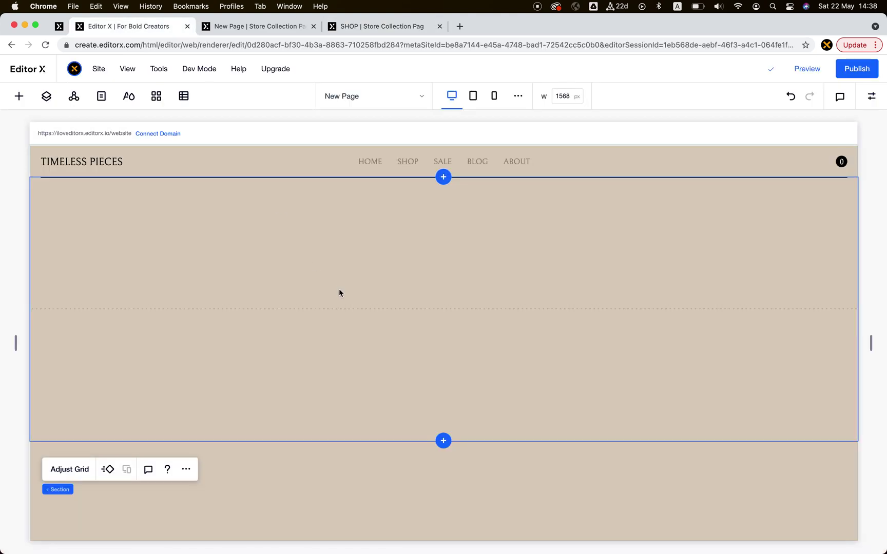
Add a Grid Gallery of store products into the section.
left_click(19, 96)
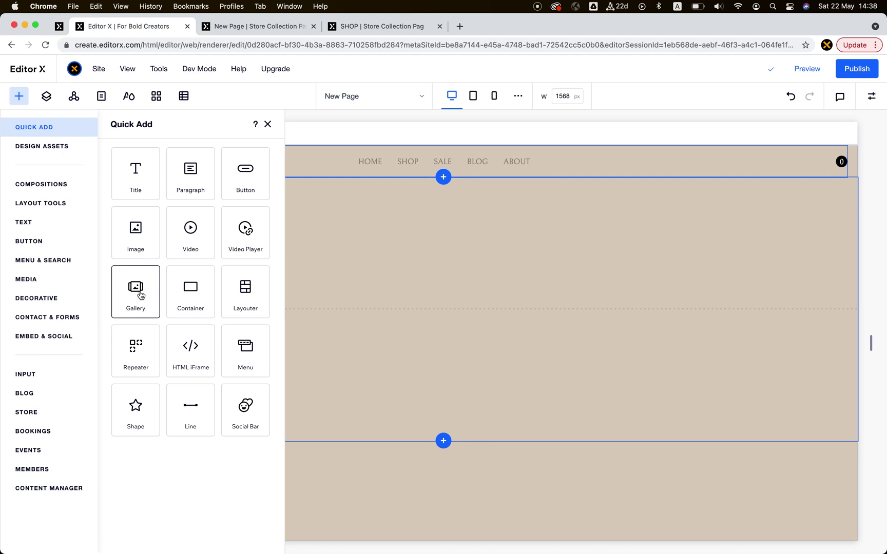
left_click(26, 413)
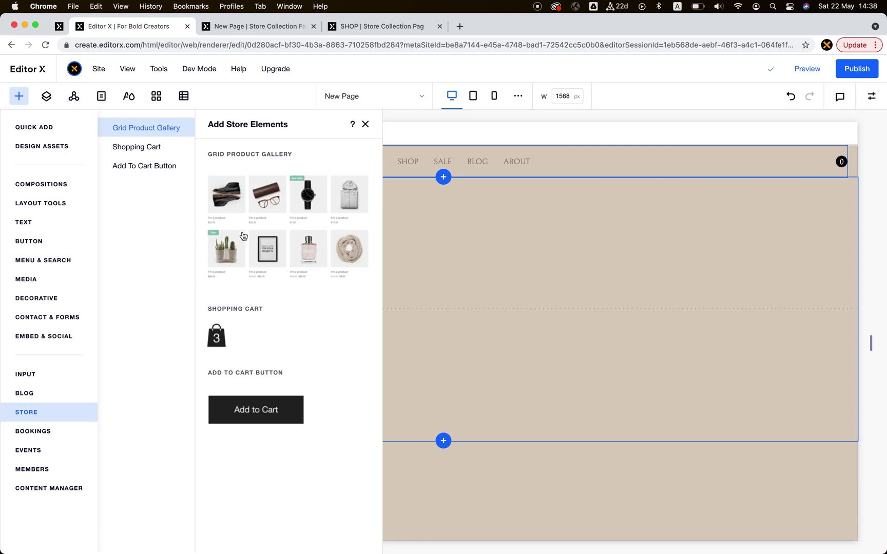
left_click_drag(257, 220, 325, 322)
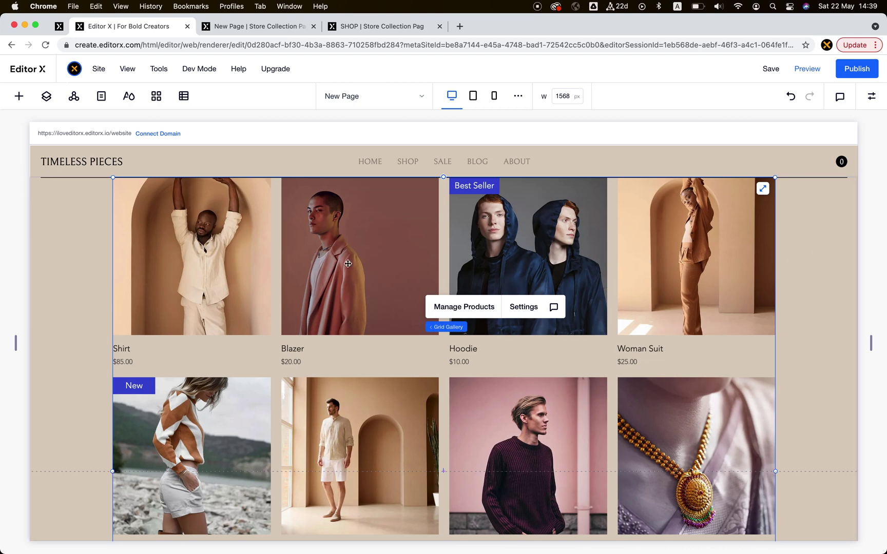
Move the product gallery up the page.
scroll(337, 261, "down", 6)
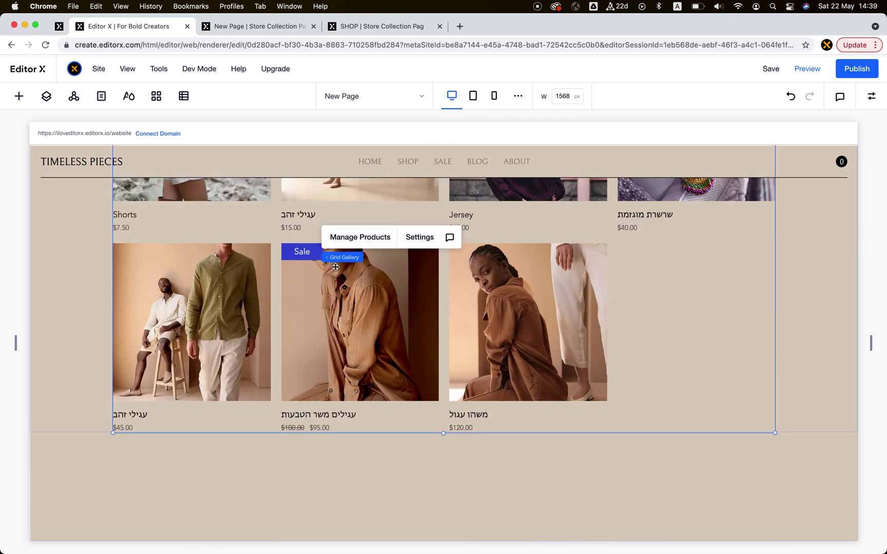
right_click(336, 267)
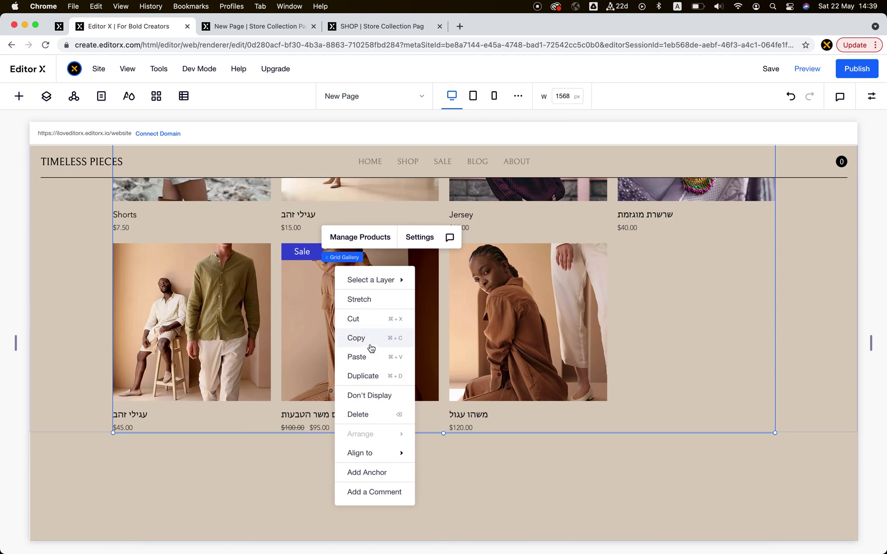
left_click(279, 265)
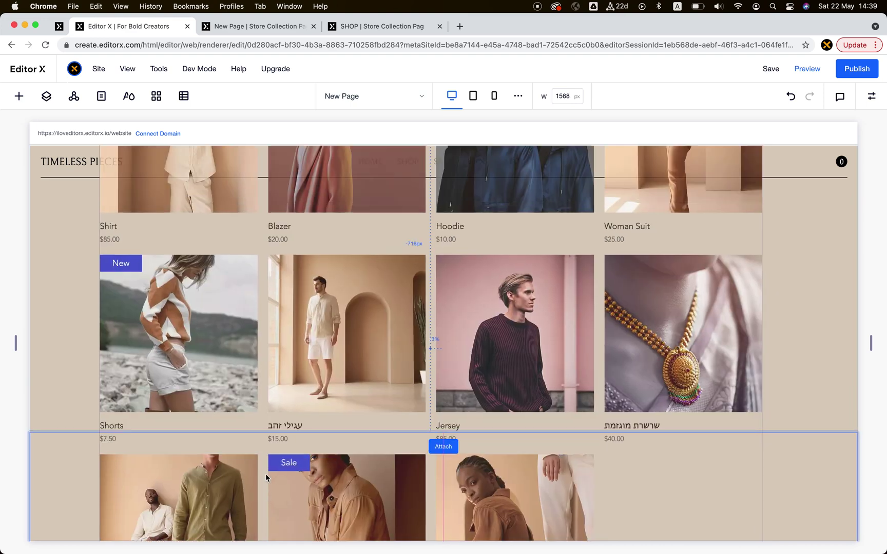
left_click_drag(265, 474, 265, 472)
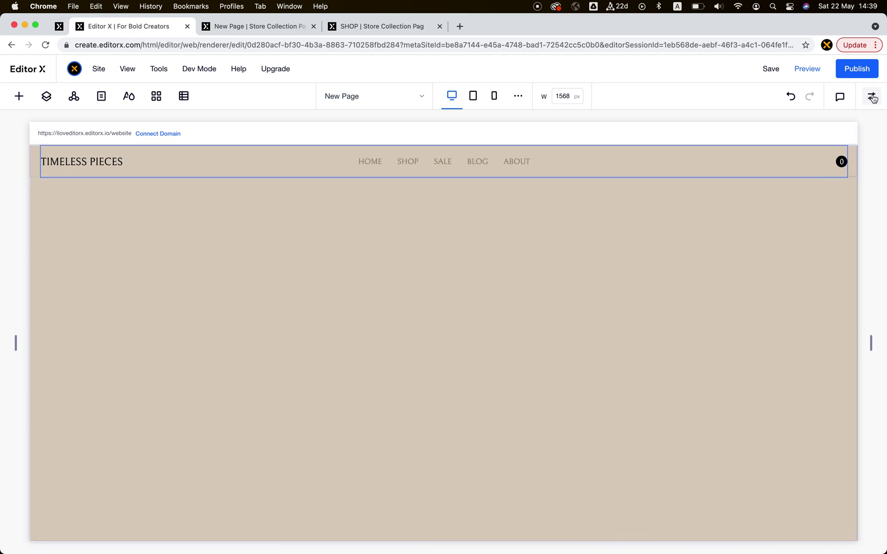
Set the product gallery's margins to 0 and its width to 100%.
left_click(479, 363)
left_click(461, 347)
left_click(511, 293)
left_click_drag(511, 293, 525, 394)
left_click(871, 96)
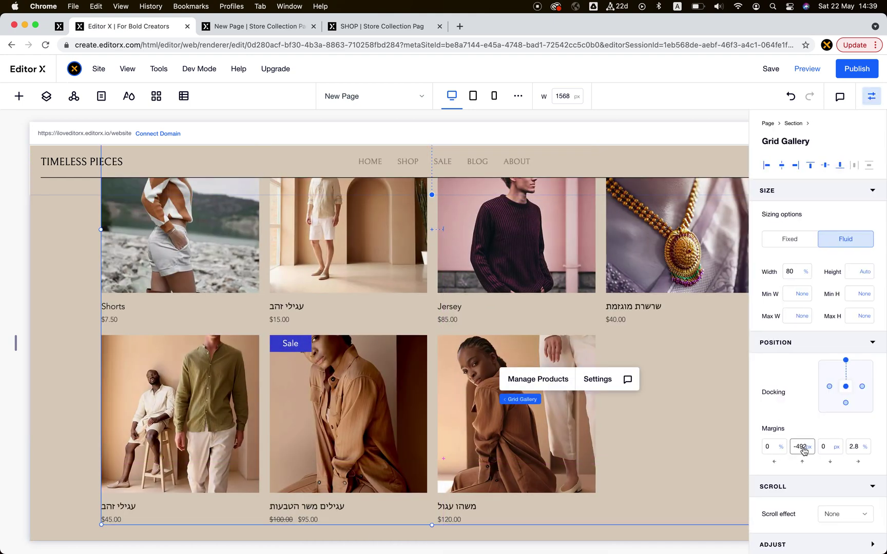
type("0")
key("Tab")
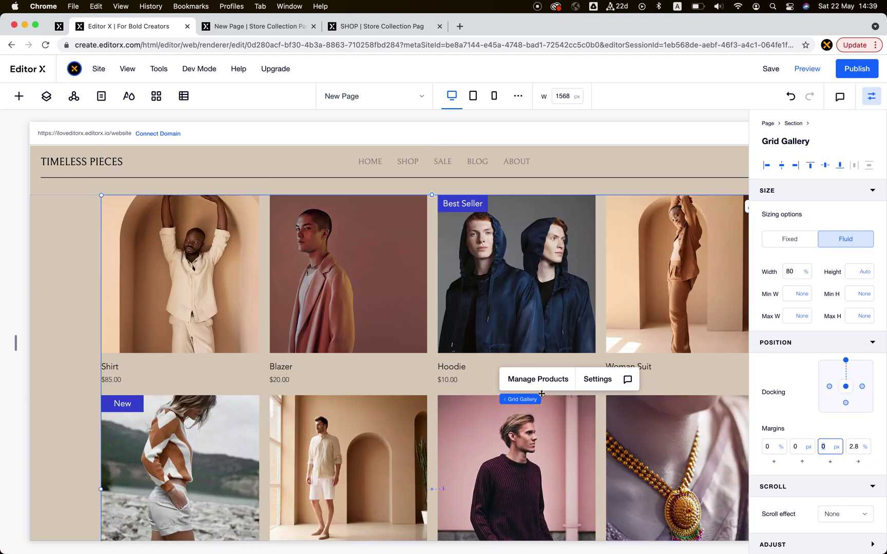
left_click(791, 272)
type("100")
key("Return")
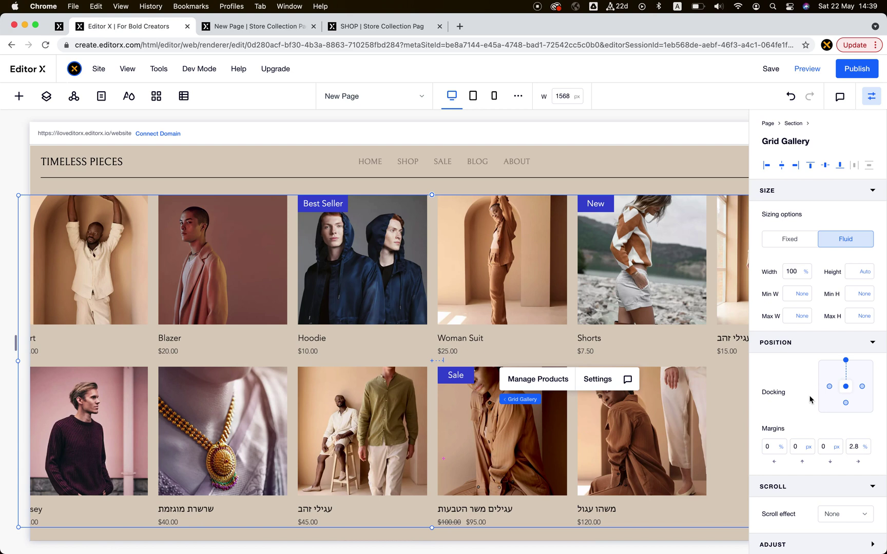
scroll(810, 399, "down", 1)
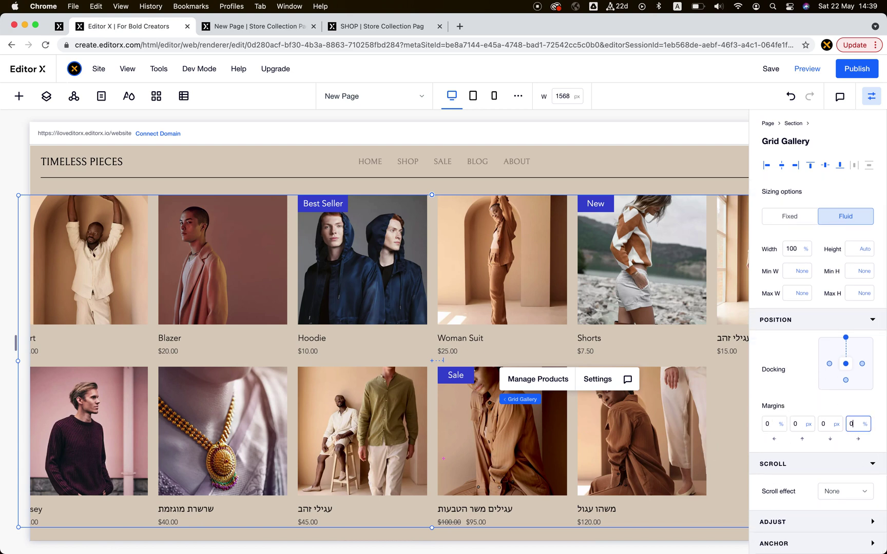
key("Return")
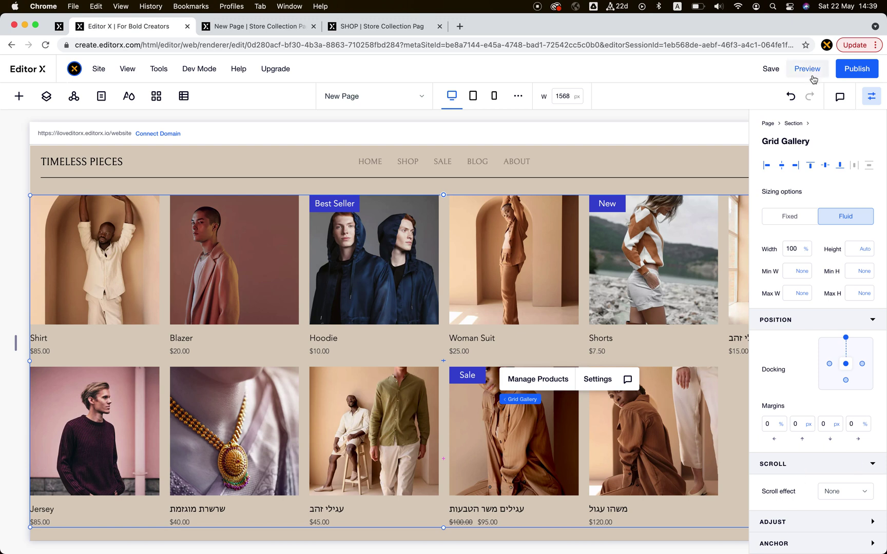
Give the gallery's section 30 px left and right padding.
left_click(793, 124)
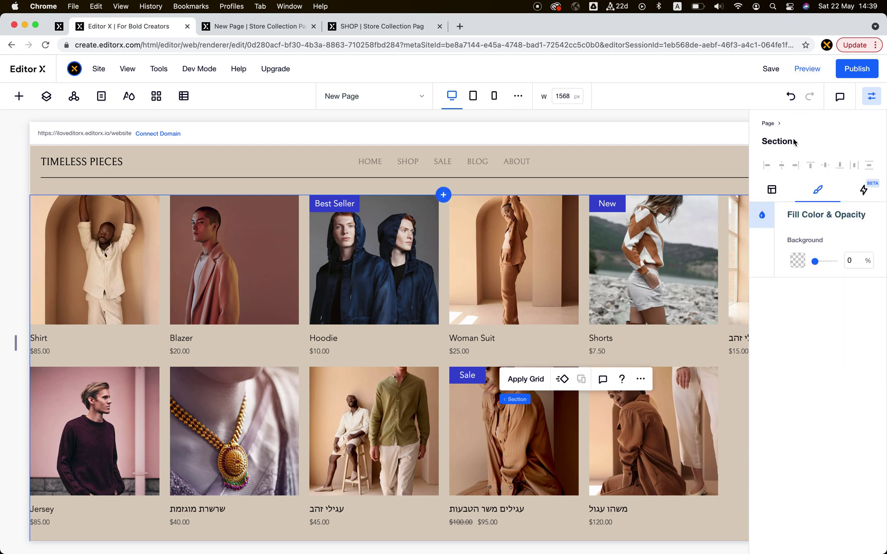
left_click(773, 191)
left_click(769, 512)
type("30")
left_click(857, 512)
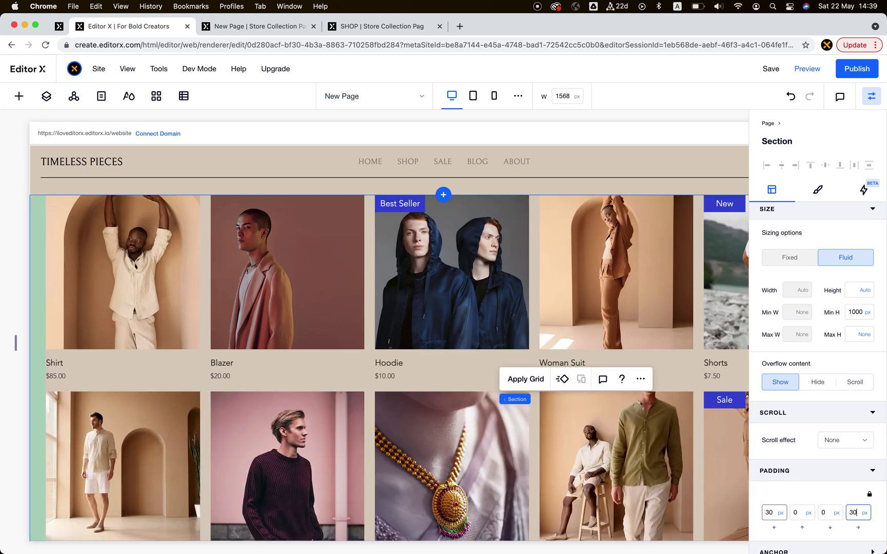
Add an empty section above the gallery with 30 px side padding.
left_click(443, 194)
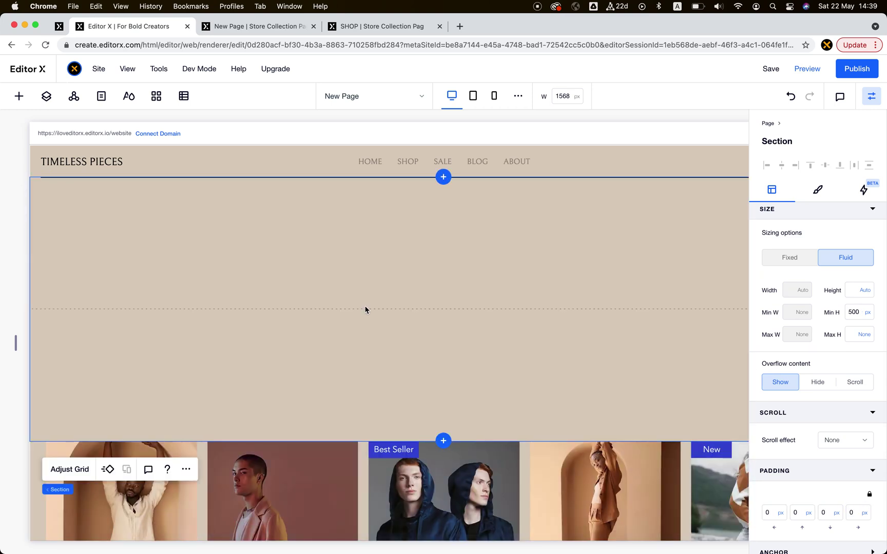
left_click(769, 511)
left_click(856, 512)
Add a container to the empty top section and set its border width to 0.
left_click(18, 96)
left_click(43, 129)
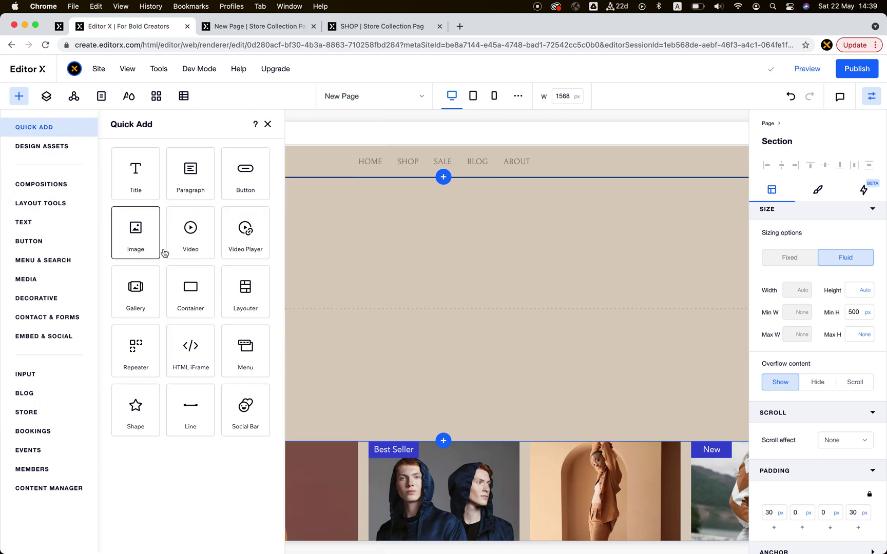
left_click_drag(192, 303, 428, 257)
left_click(390, 26)
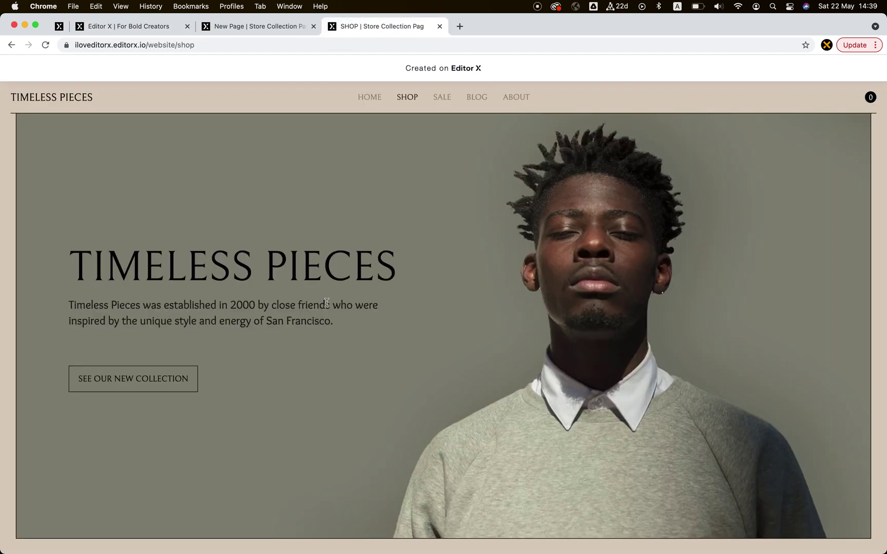
left_click(129, 26)
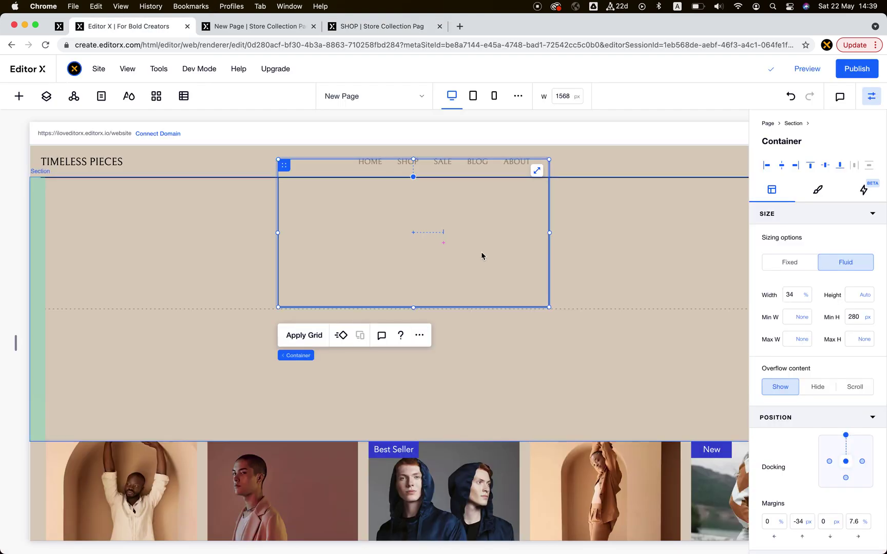
left_click(823, 199)
left_click(762, 240)
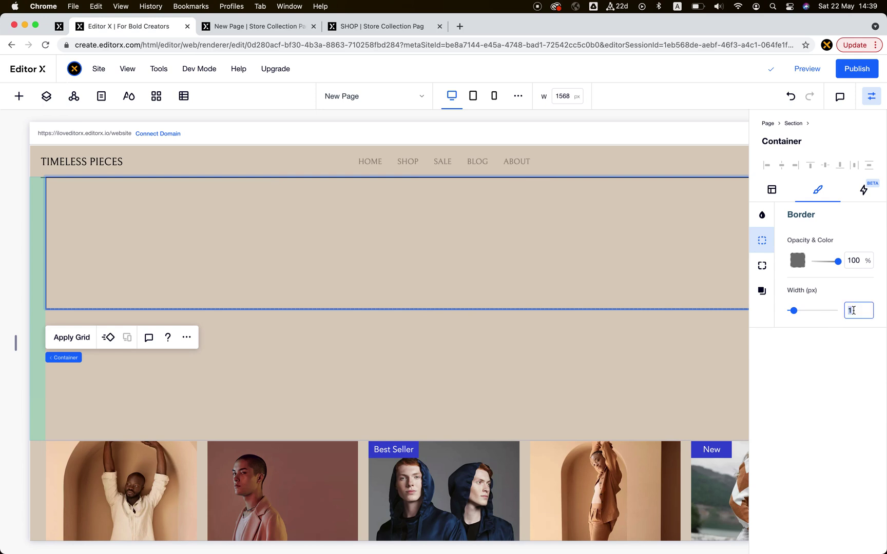
type("0")
key("Return")
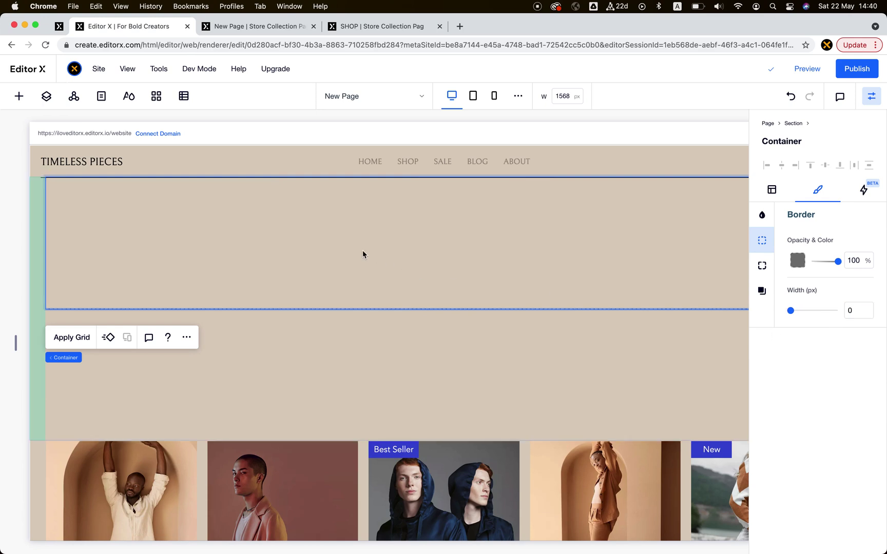
Add an image inside the container and replace it with the man's portrait photo.
left_click(19, 97)
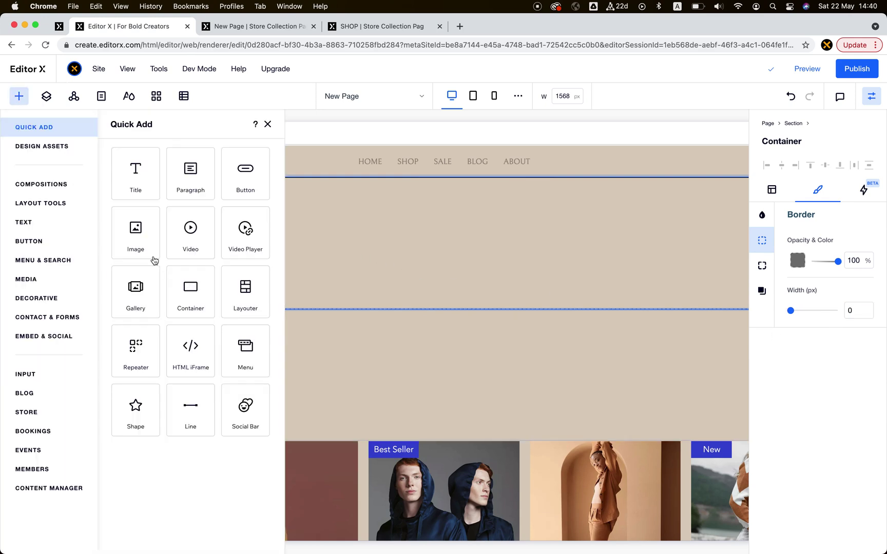
left_click_drag(251, 231, 430, 242)
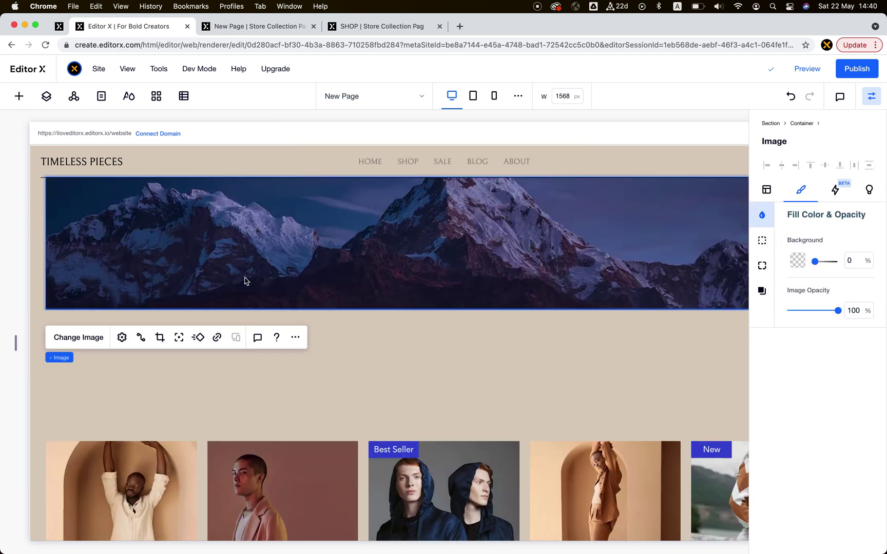
left_click(97, 334)
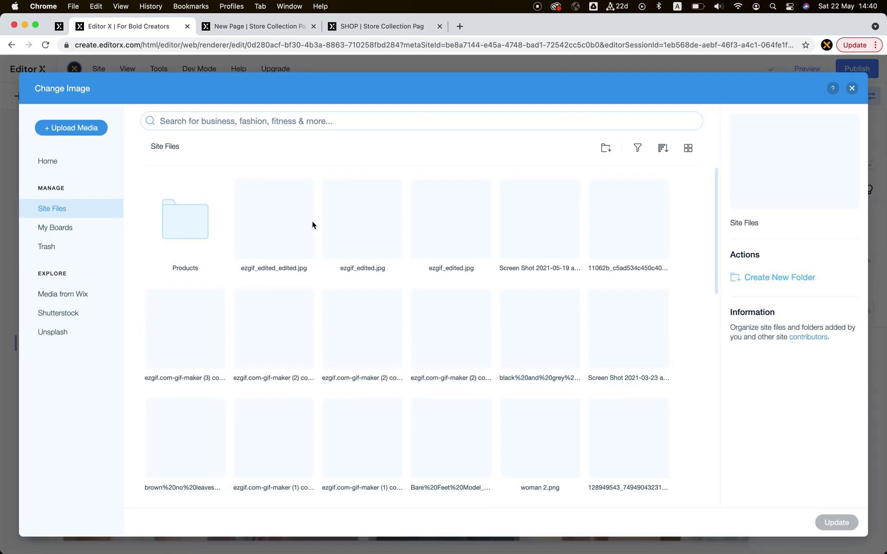
double_click(284, 234)
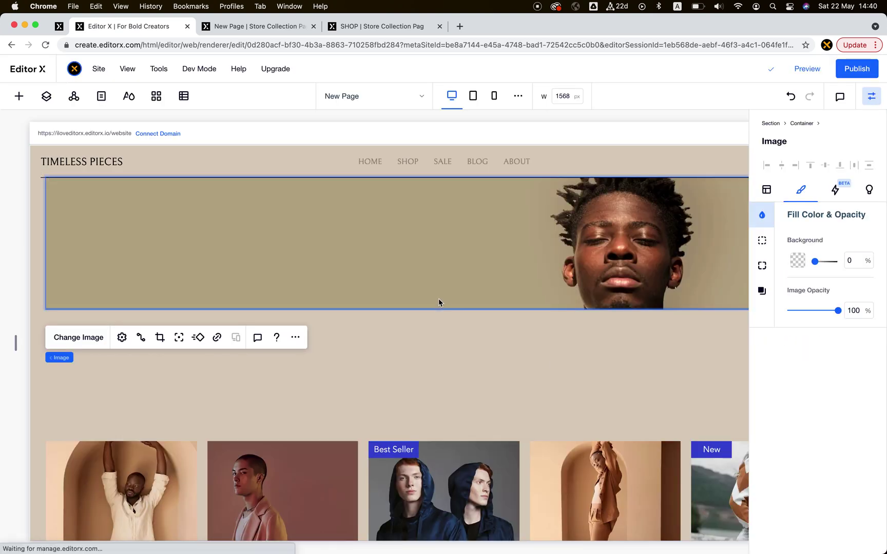
left_click(370, 361)
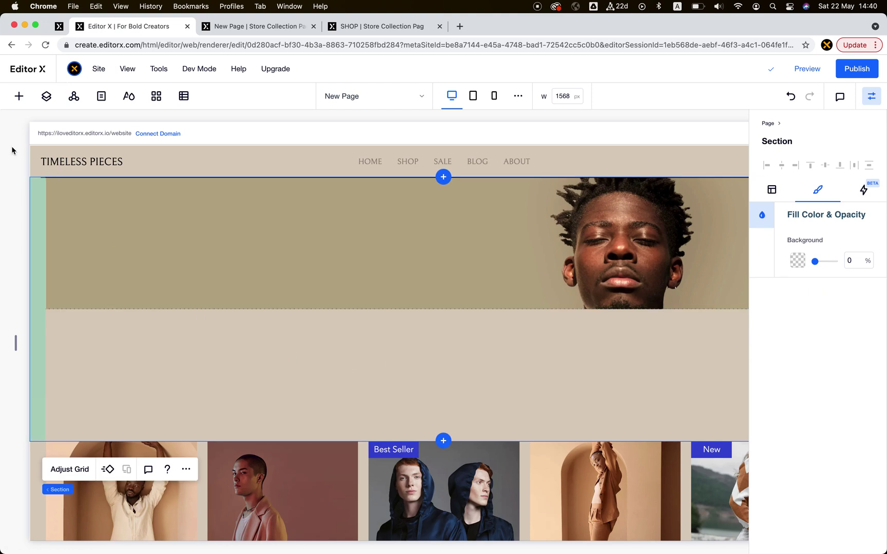
Add a Pro Gallery below the portrait, stretch it full-width and open its settings.
left_click(19, 96)
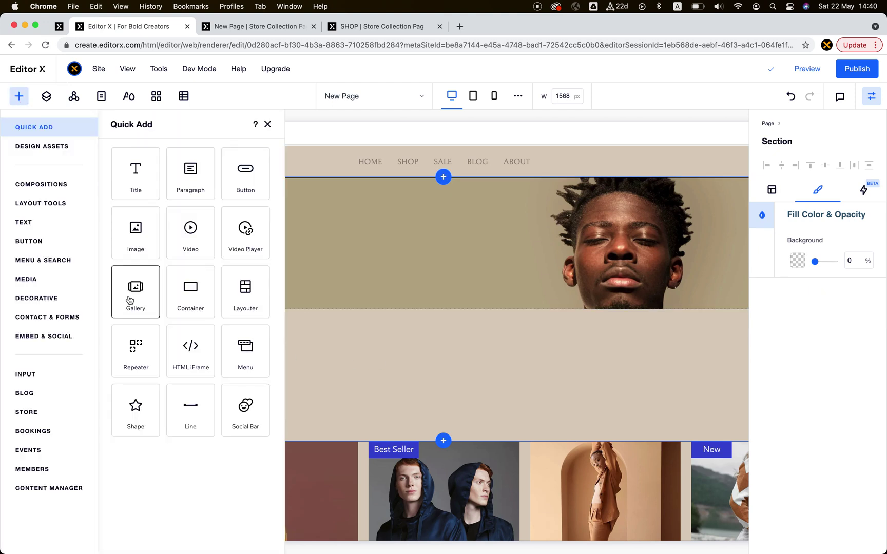
left_click_drag(128, 289, 360, 359)
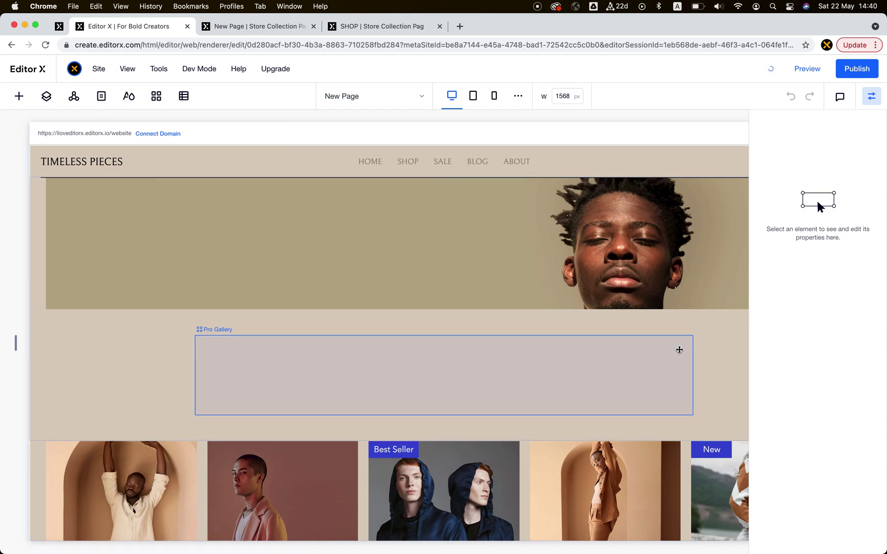
left_click(676, 311)
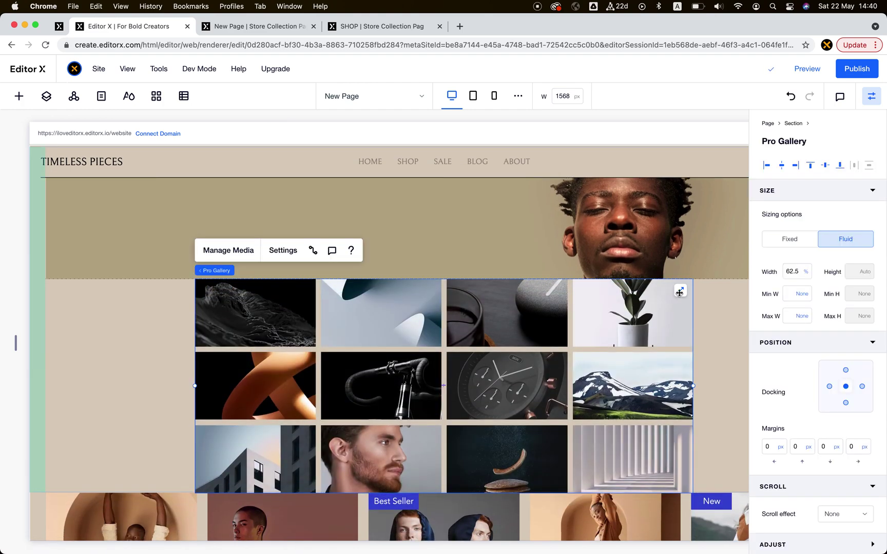
left_click(680, 292)
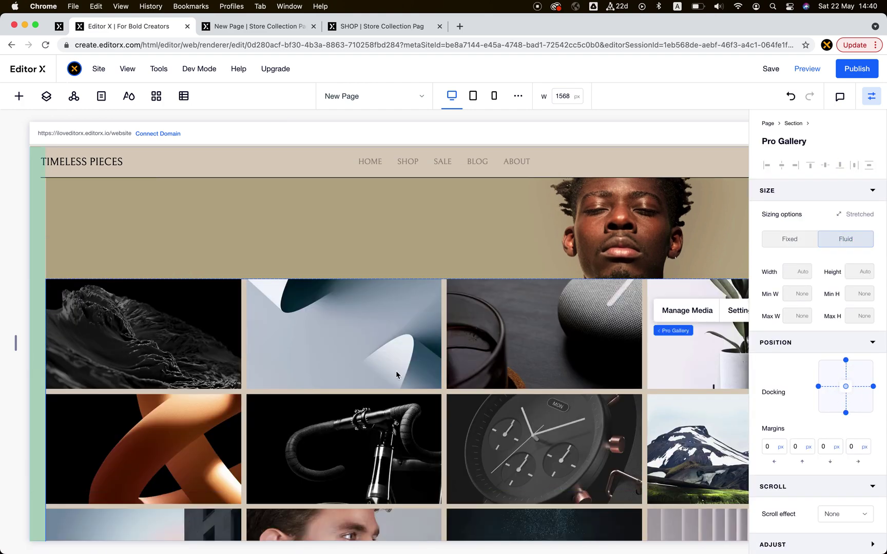
left_click(429, 364)
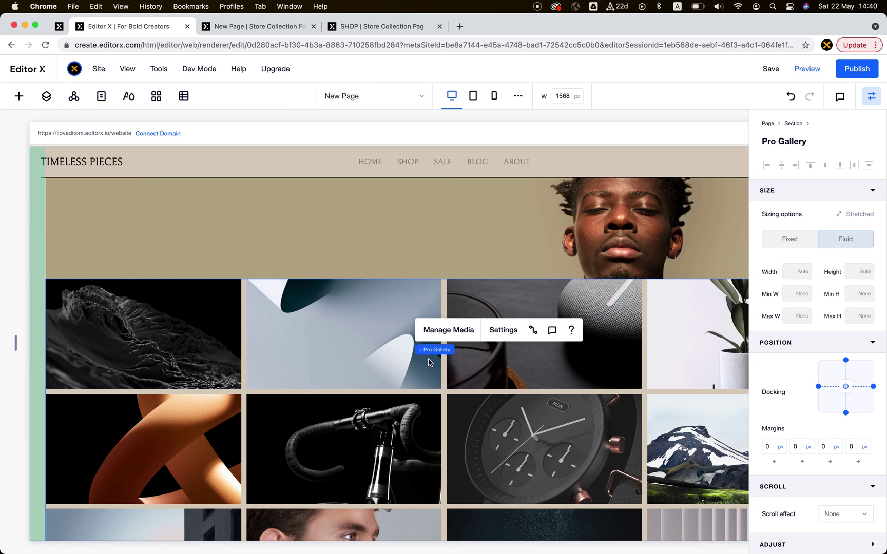
left_click(502, 331)
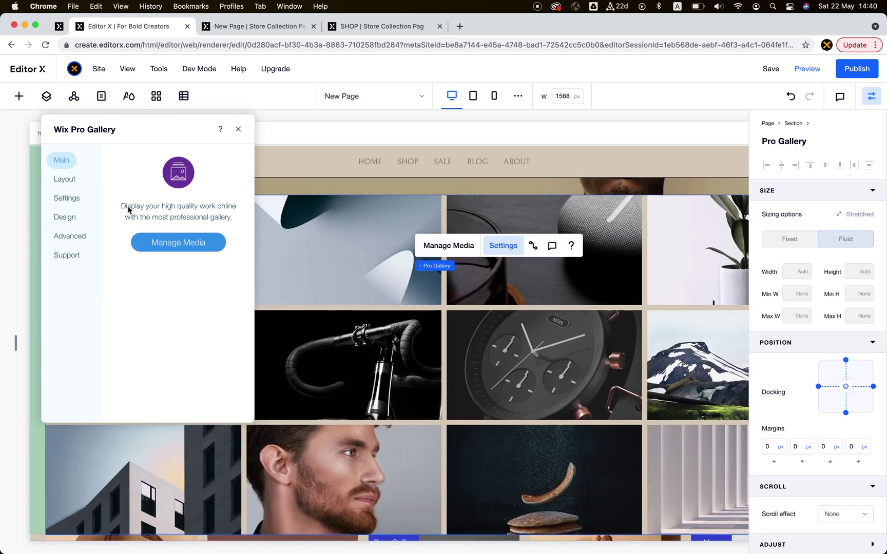
Switch the gallery to a vertical Collage layout with thumbnails enlarged to about 81.
left_click(65, 180)
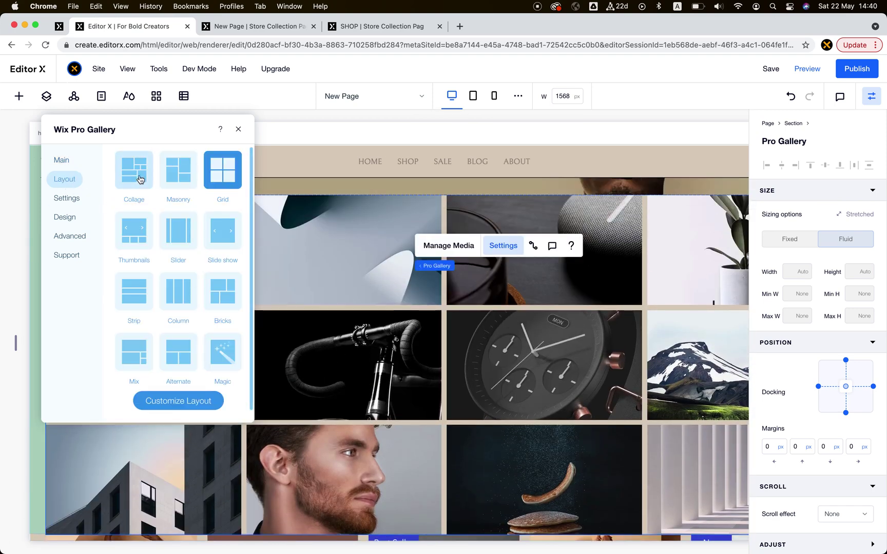
left_click(140, 179)
left_click(194, 403)
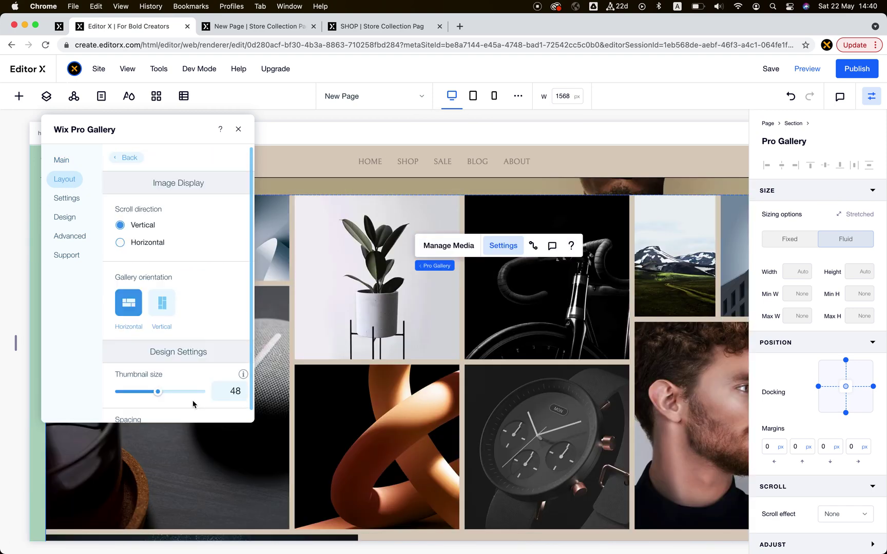
scroll(204, 275, "down", 1)
left_click(162, 277)
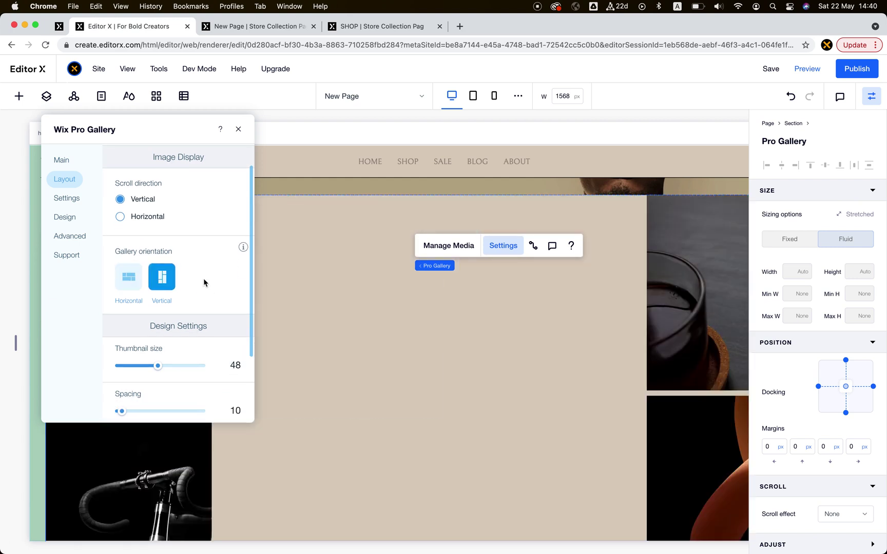
scroll(190, 287, "down", 3)
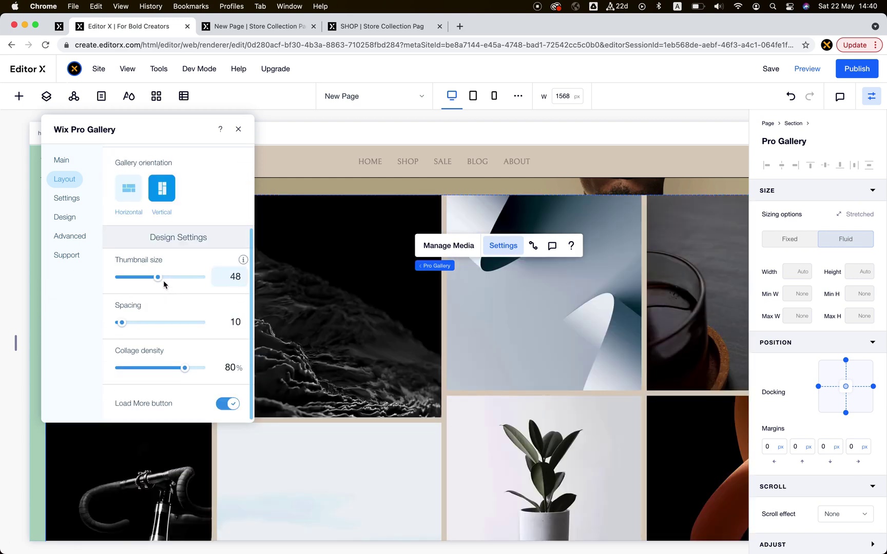
left_click_drag(167, 282, 186, 283)
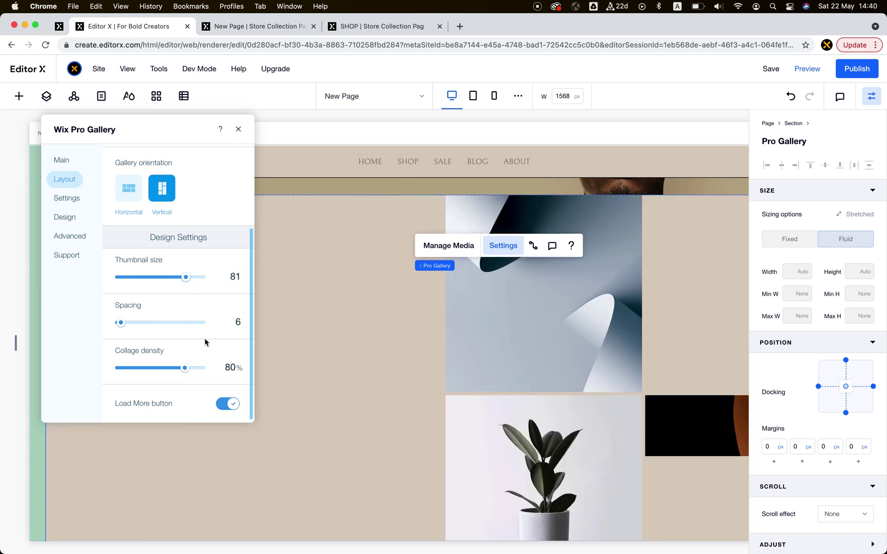
Review the Design > Overlay & Icons settings, leaving the overlay colour unchanged.
left_click(67, 198)
left_click(71, 221)
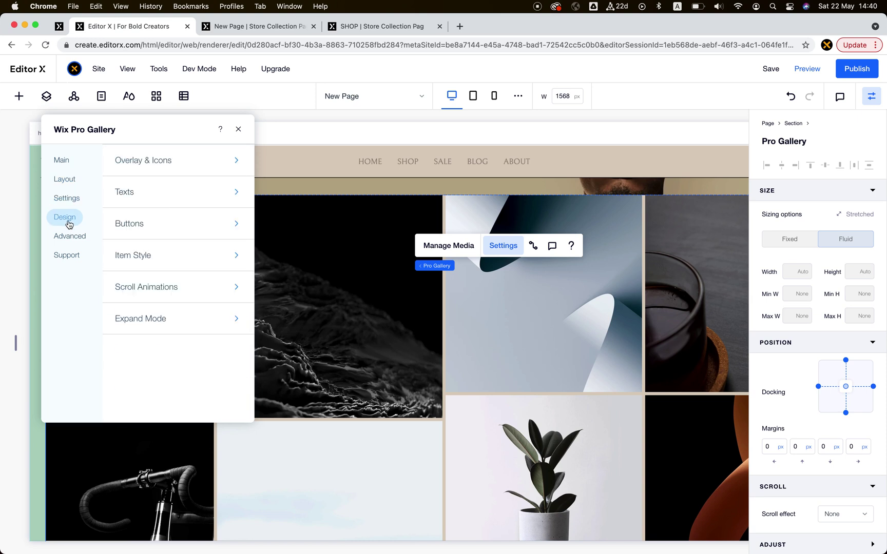
left_click(174, 164)
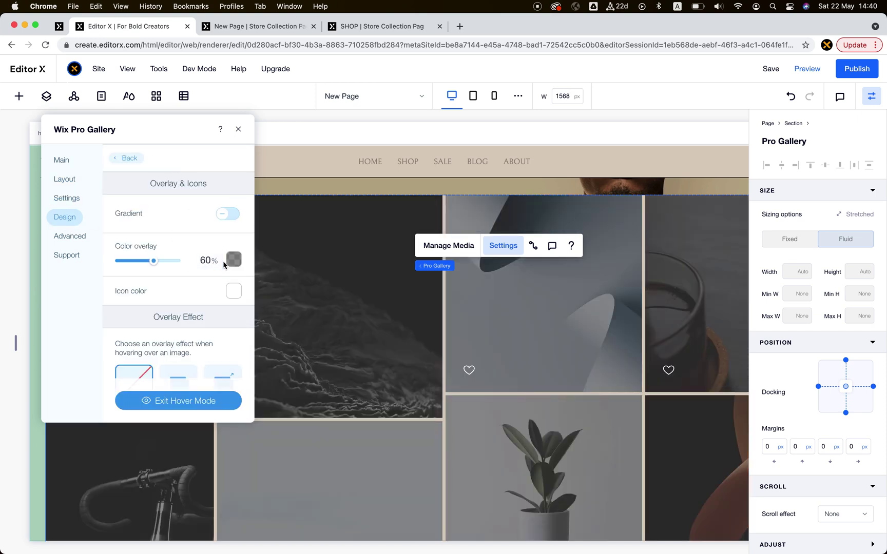
left_click(234, 259)
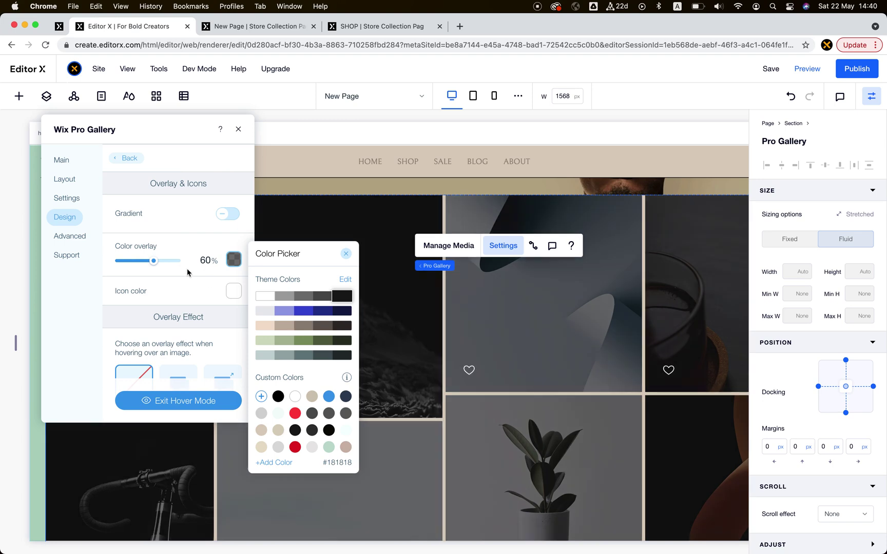
left_click(187, 268)
scroll(215, 312, "down", 3)
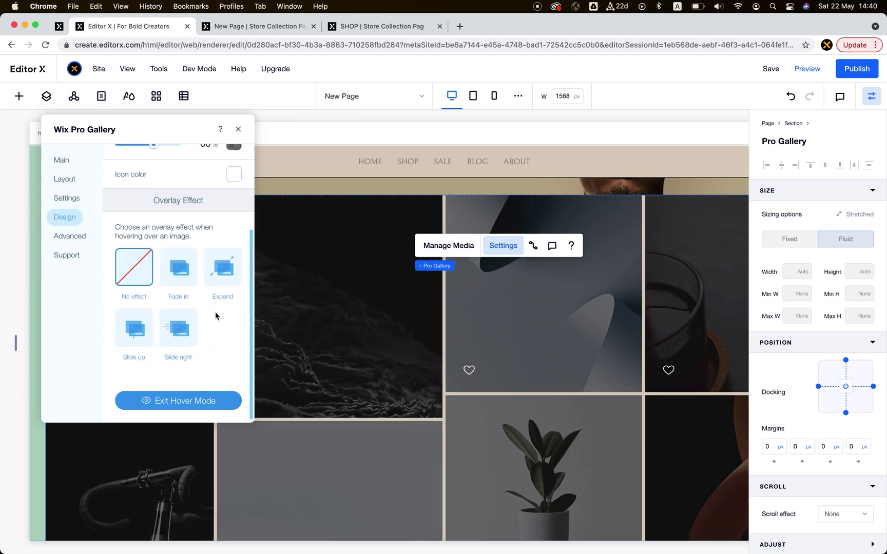
scroll(186, 311, "up", 3)
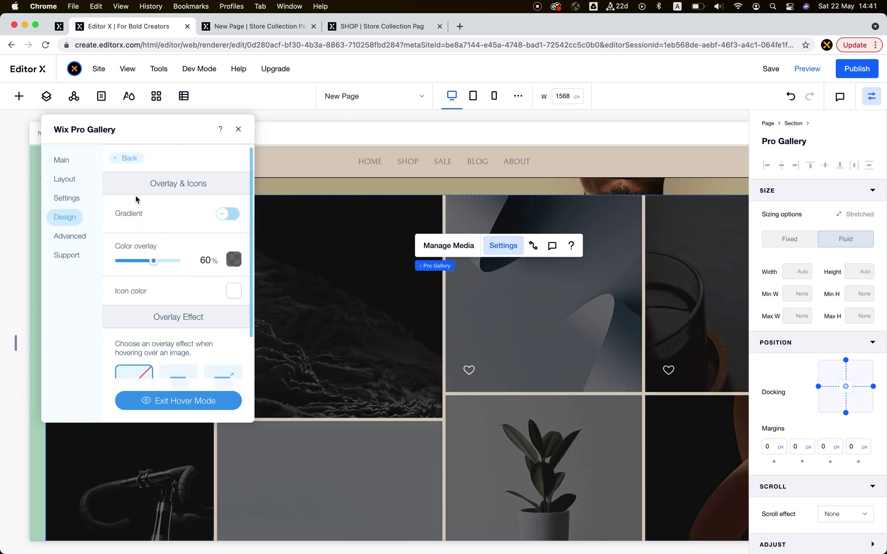
left_click(122, 160)
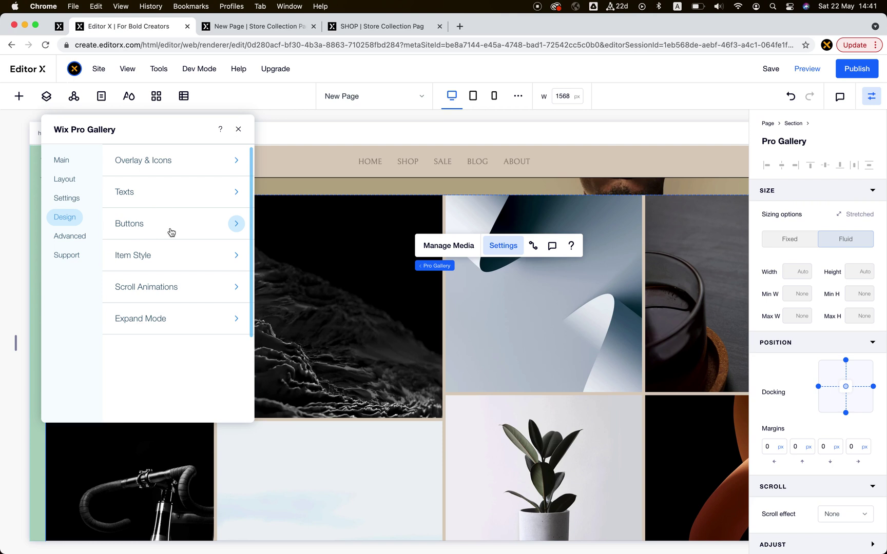
Show descriptions under item titles, centred both horizontally and vertically on each image.
left_click(182, 196)
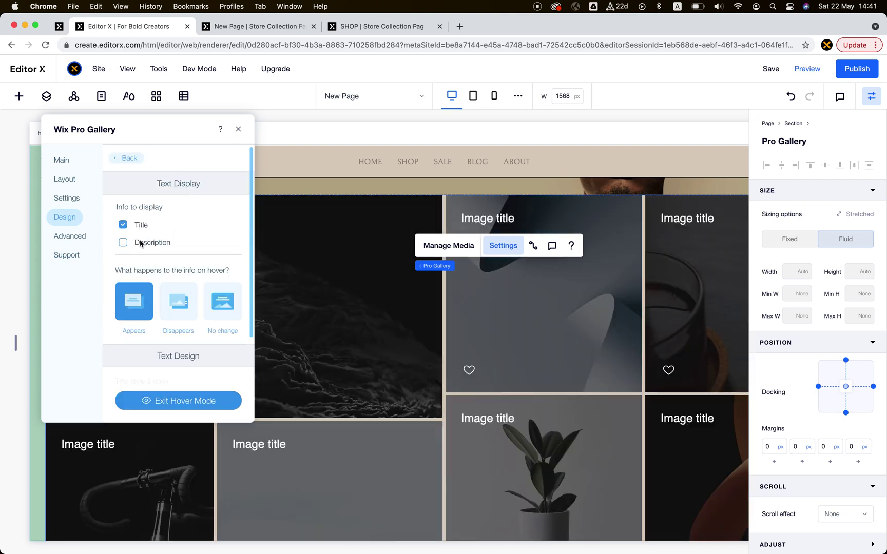
left_click(141, 243)
scroll(198, 276, "down", 4)
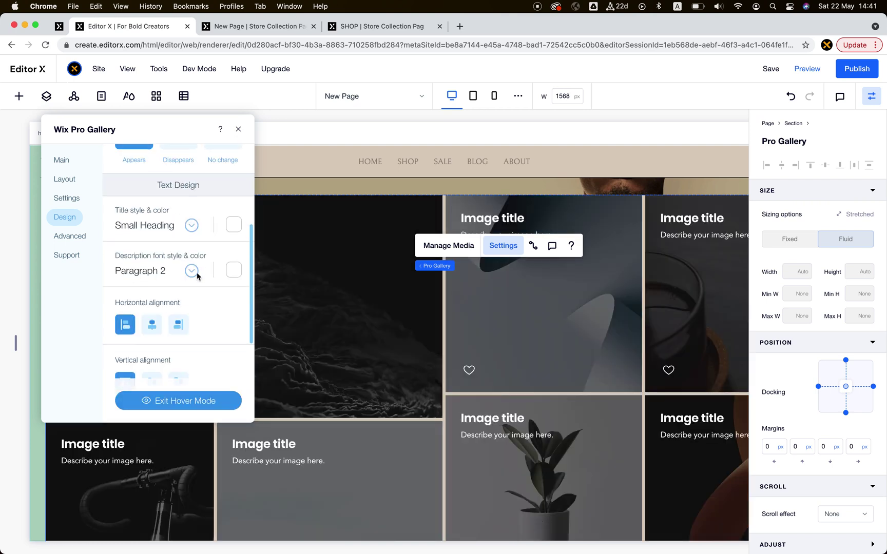
scroll(198, 276, "down", 4)
scroll(198, 277, "up", 2)
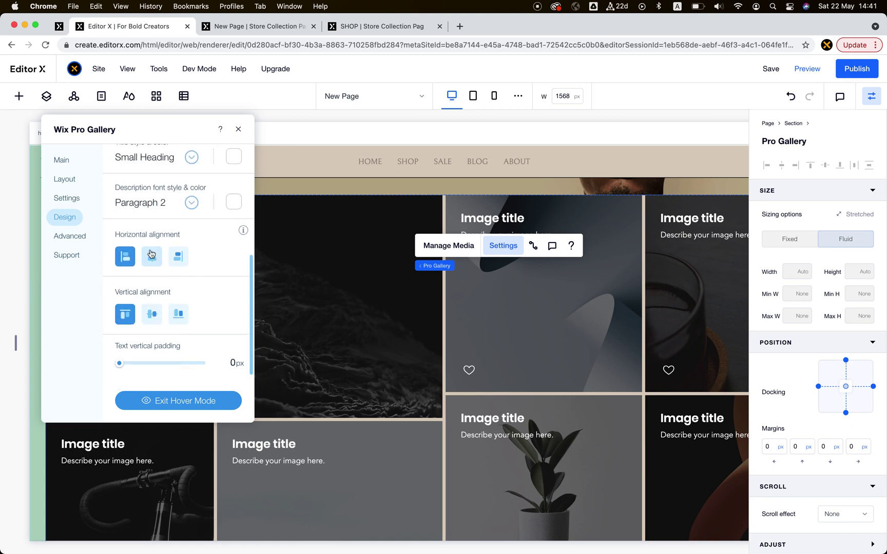
left_click(151, 255)
left_click(151, 313)
scroll(152, 314, "down", 2)
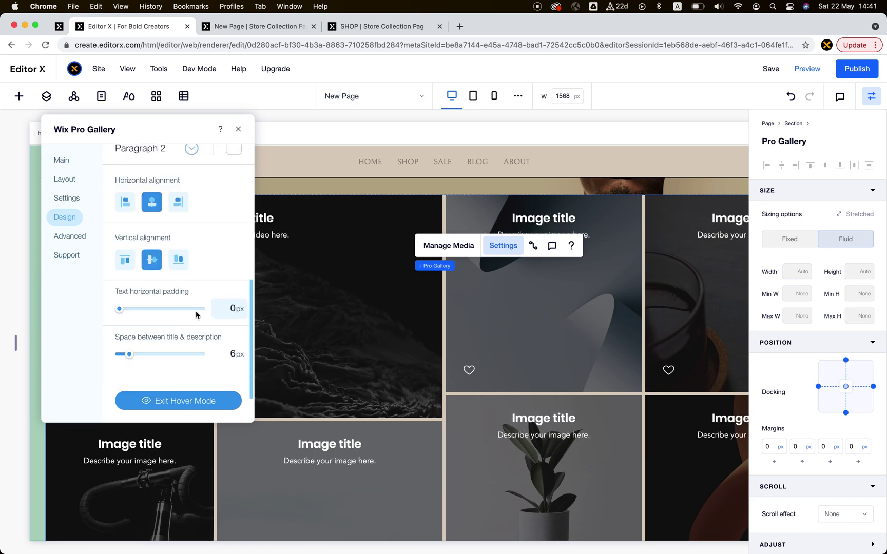
scroll(208, 310, "up", 6)
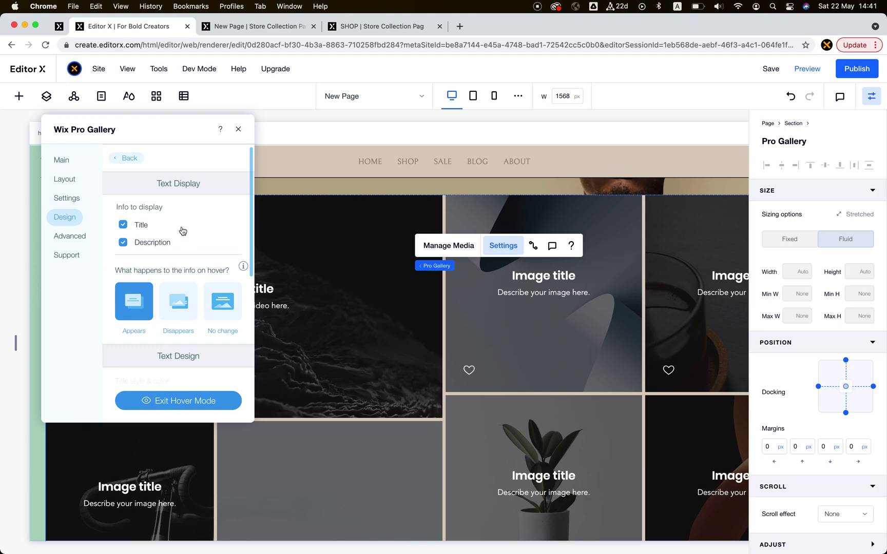
left_click(123, 159)
Add a custom 'Click here' button to each gallery item.
left_click(158, 235)
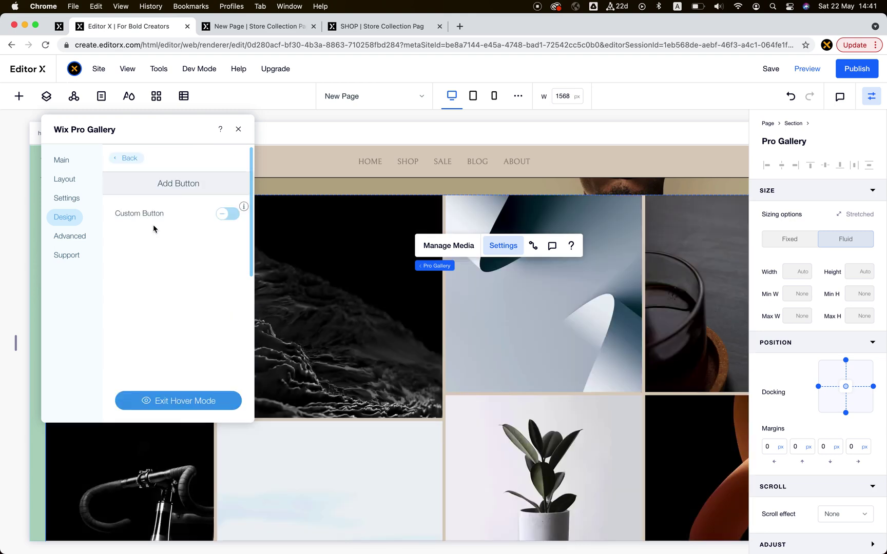
left_click(231, 220)
left_click(160, 265)
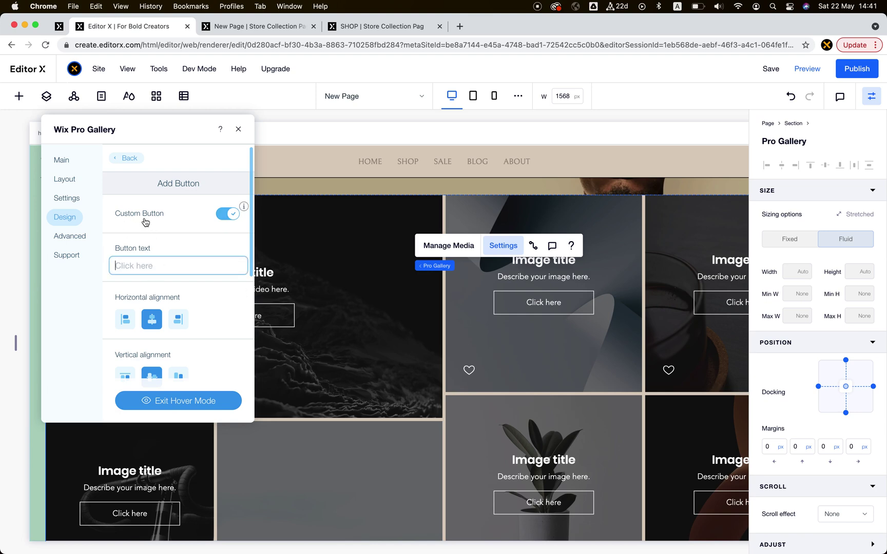
left_click(126, 159)
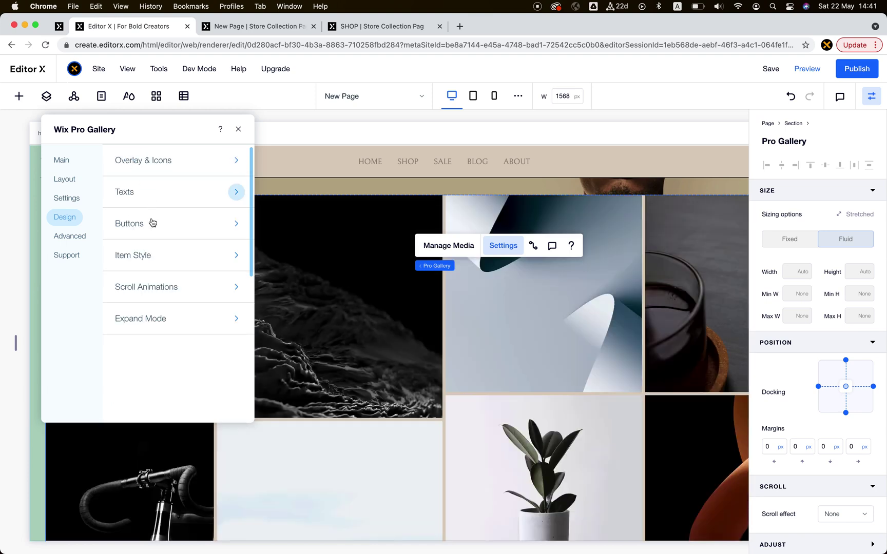
Set the gallery item hover effect to Blur in Item Style.
left_click(170, 257)
scroll(170, 254, "down", 2)
scroll(170, 257, "down", 5)
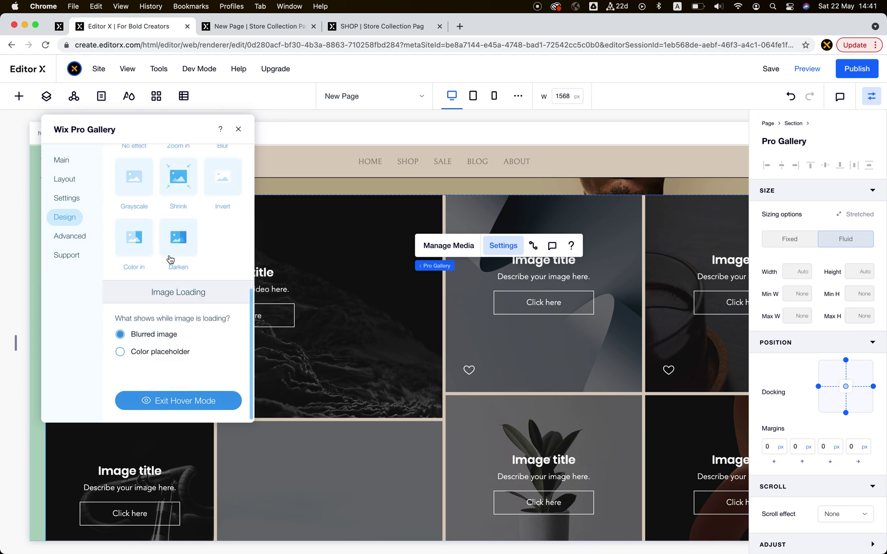
scroll(209, 229, "up", 4)
left_click(229, 210)
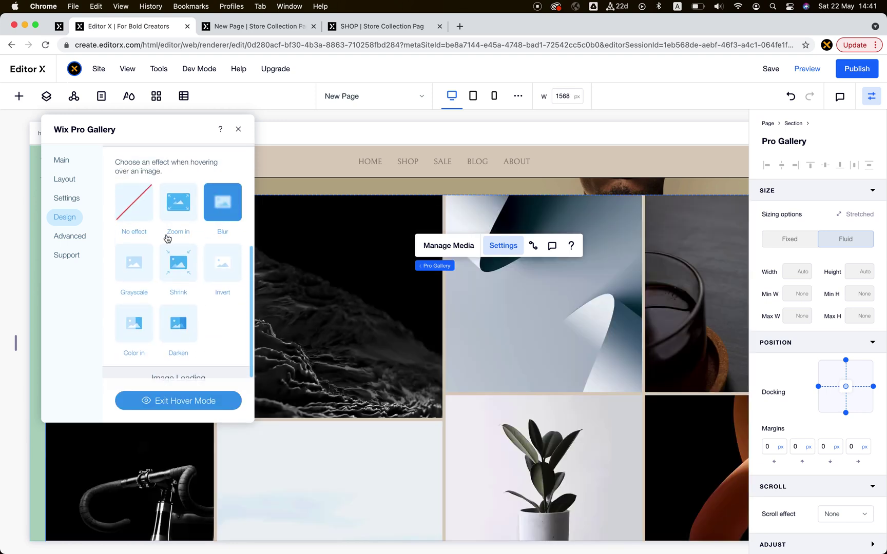
scroll(168, 237, "up", 5)
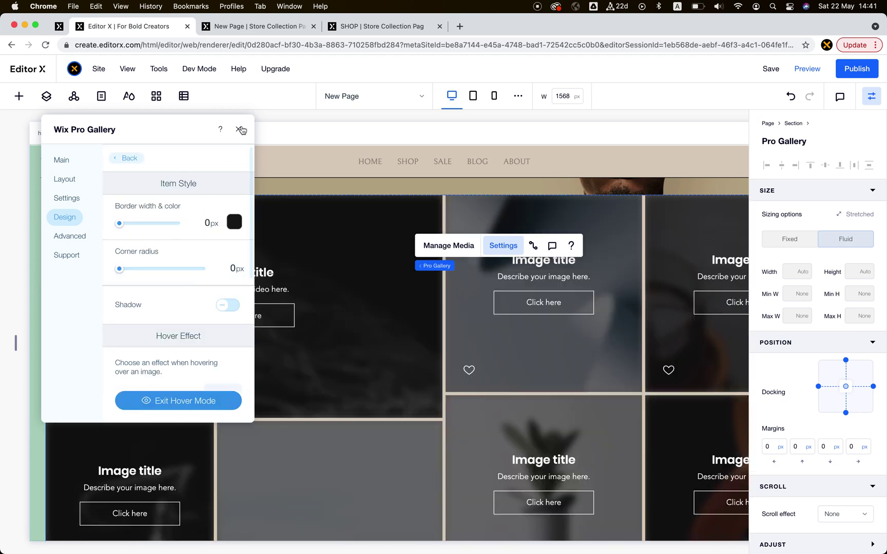
Create a Stores/Products dataset to connect the gallery to.
left_click(240, 130)
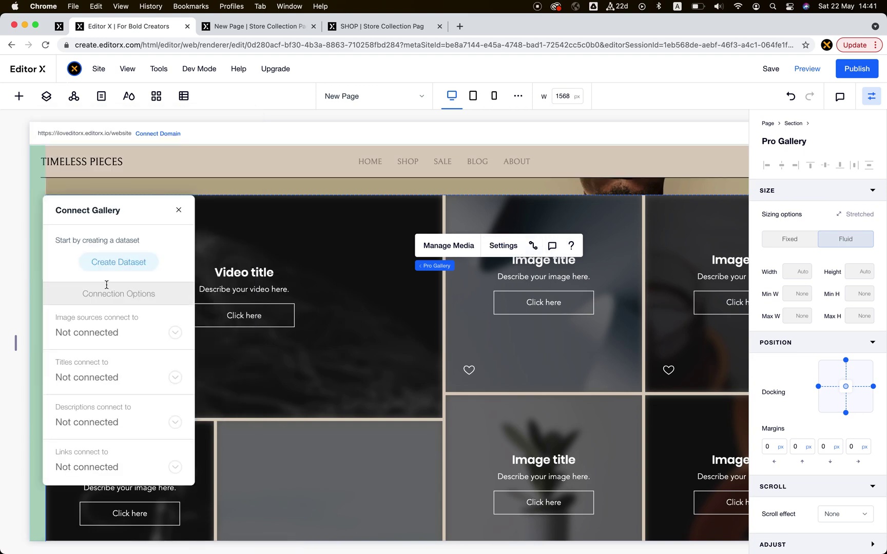
left_click(119, 262)
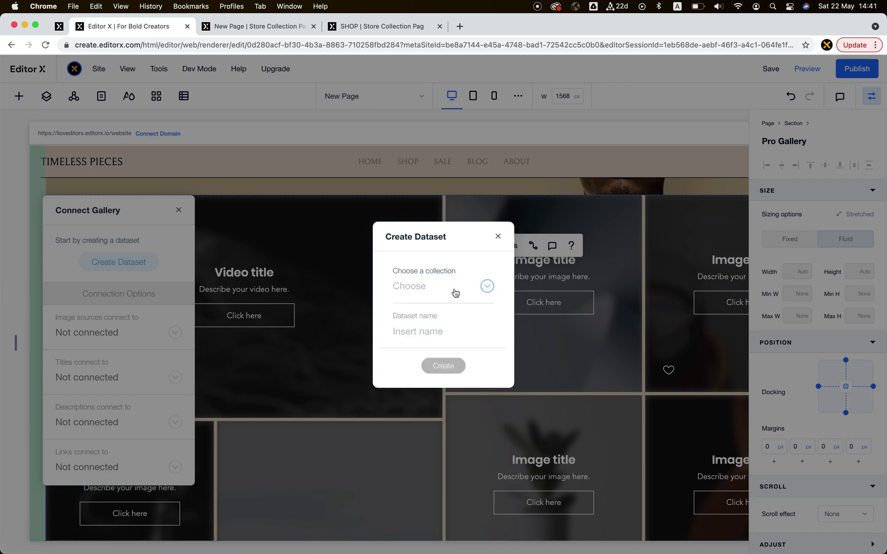
left_click(448, 288)
scroll(452, 324, "down", 1)
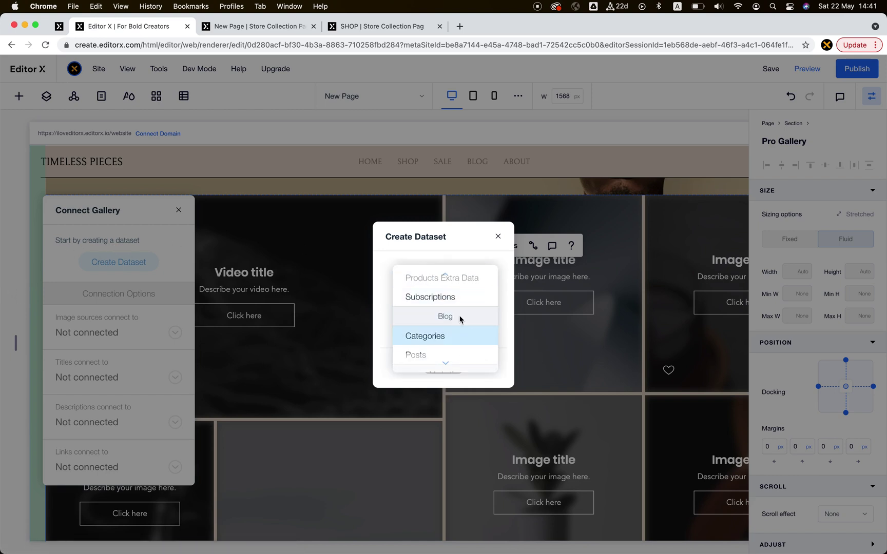
scroll(459, 319, "down", 6)
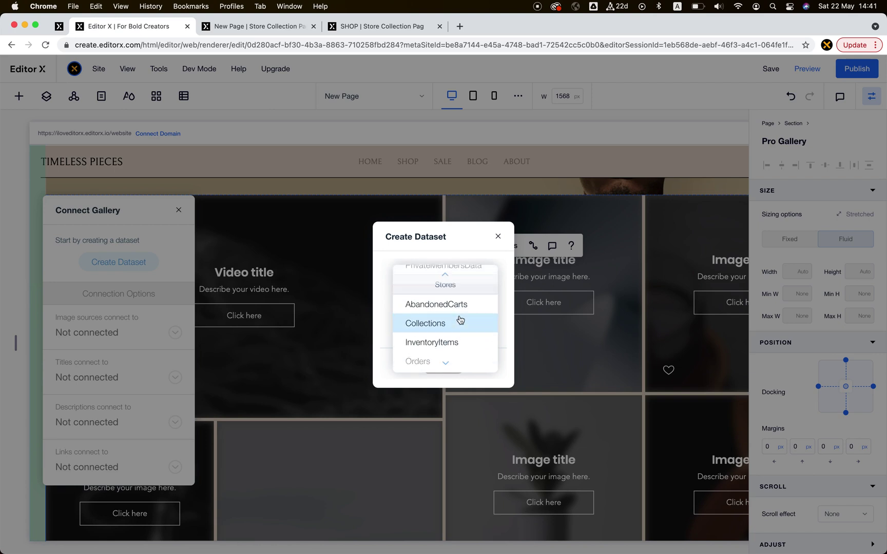
scroll(452, 316, "up", 1)
scroll(453, 309, "down", 3)
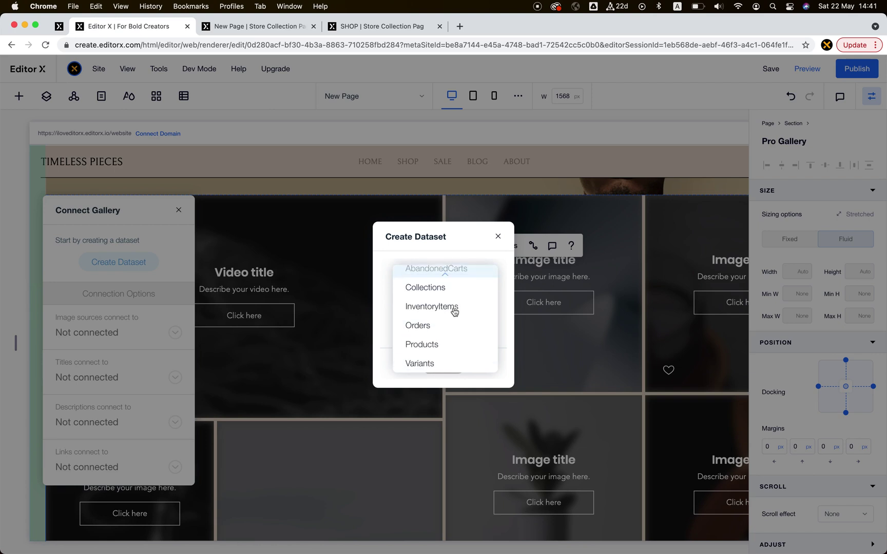
left_click(437, 347)
left_click(441, 365)
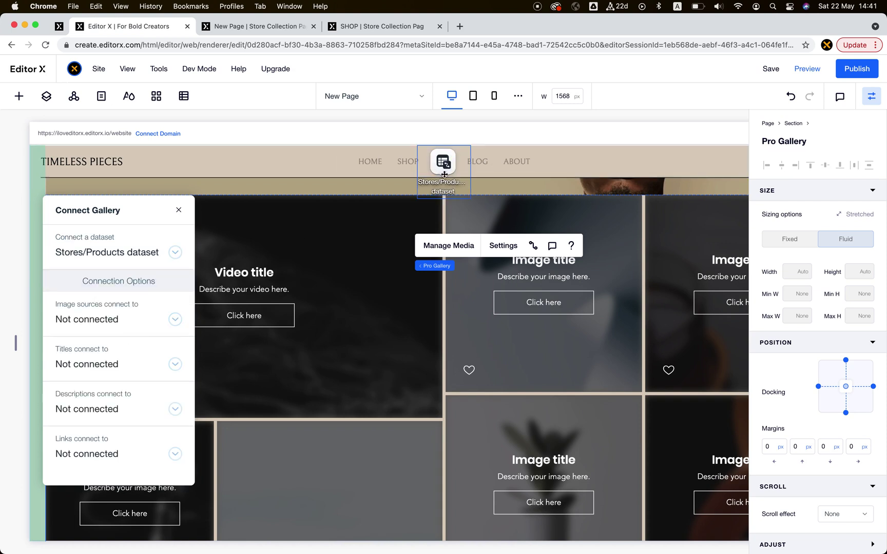
Map images to Main Media, titles to Name, descriptions to Price, links to Product Page Url.
left_click(161, 323)
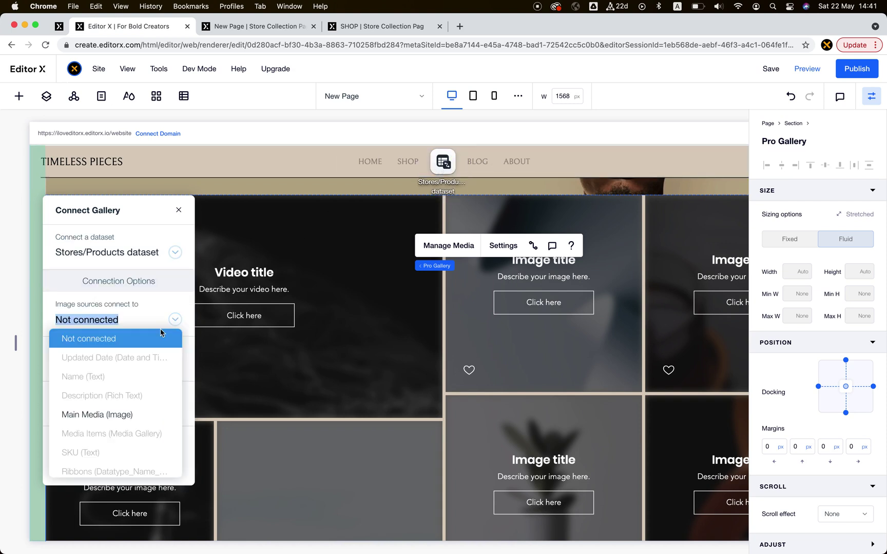
left_click(95, 415)
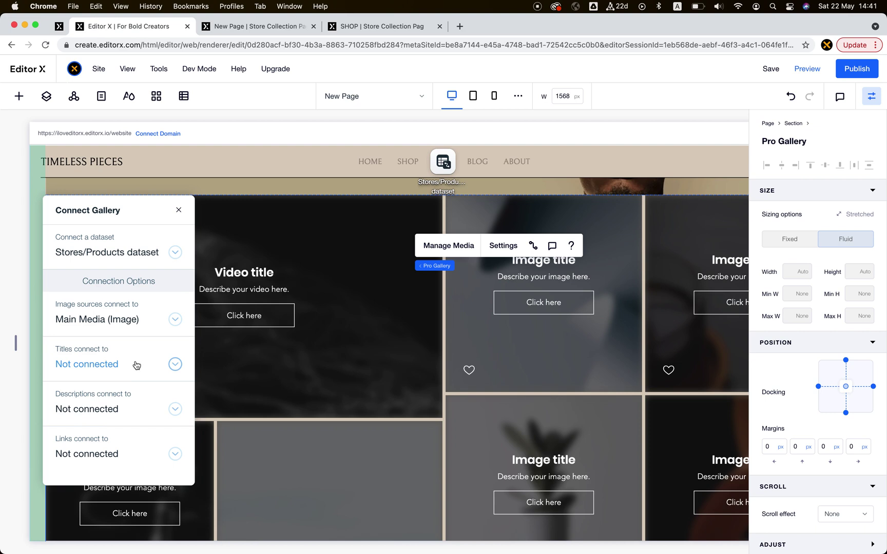
left_click(136, 364)
left_click(111, 421)
left_click(121, 406)
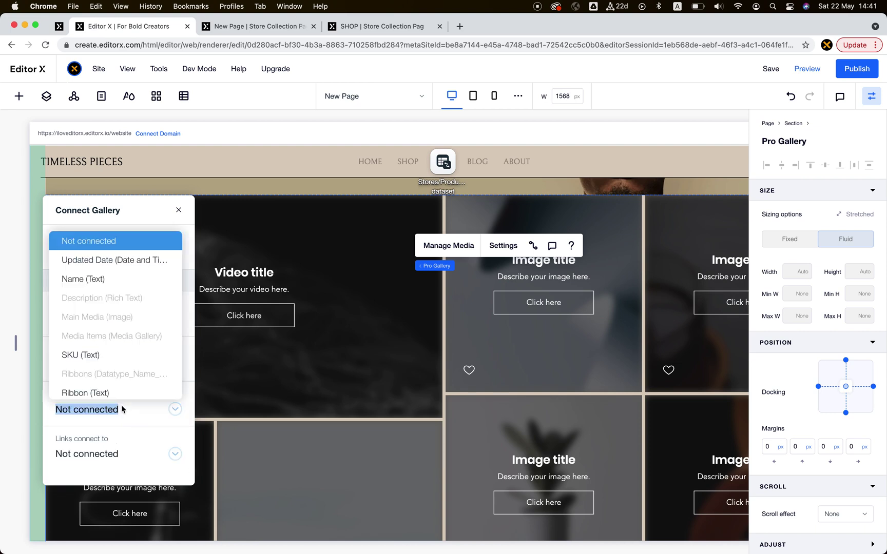
scroll(134, 333, "down", 10)
scroll(134, 333, "up", 4)
scroll(134, 332, "down", 3)
left_click(135, 304)
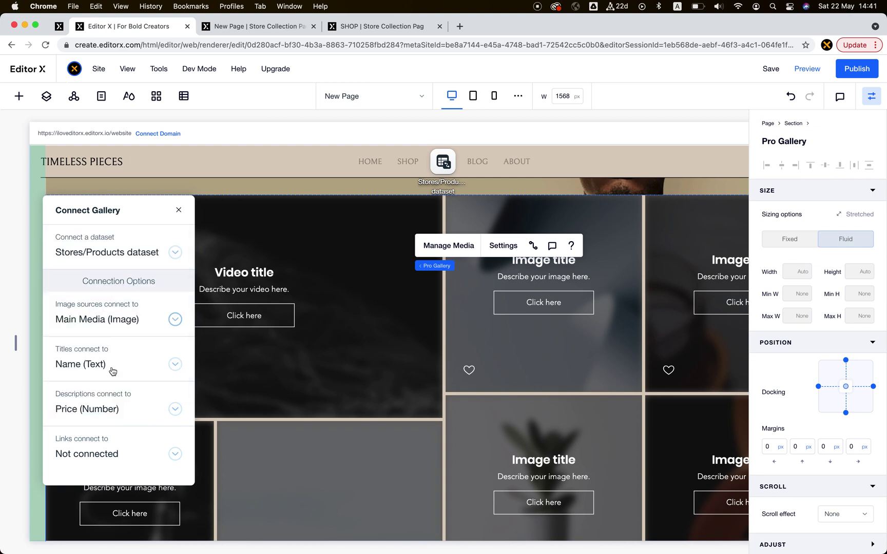
left_click(75, 455)
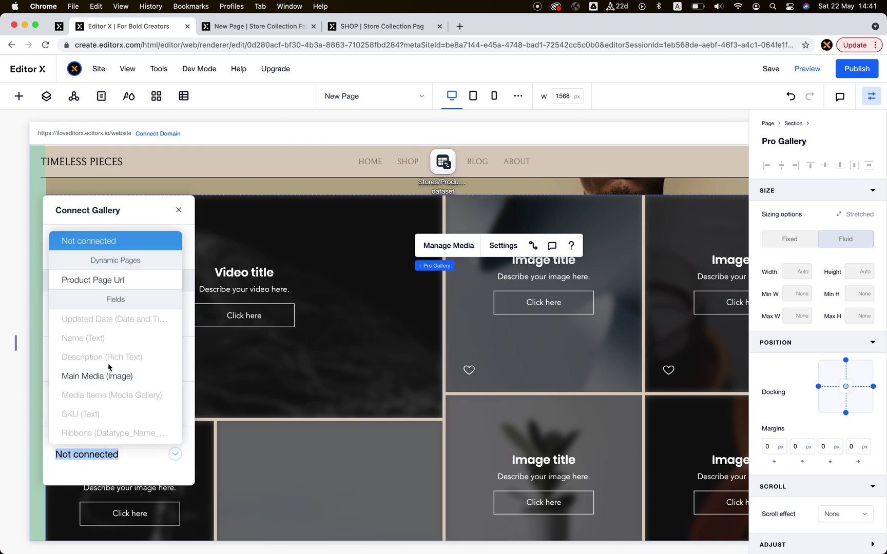
left_click(102, 286)
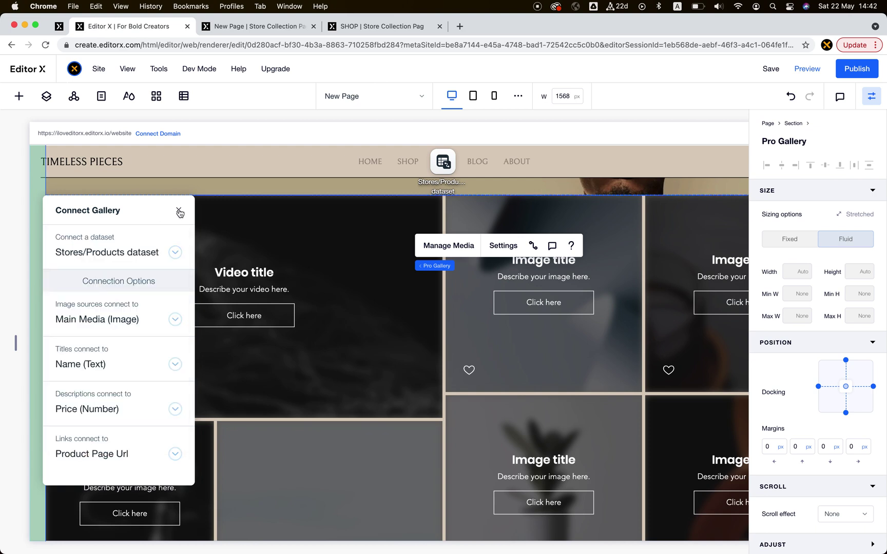
Close the connection settings, glance at the published live page, and dismiss the publish confirmation.
left_click(178, 210)
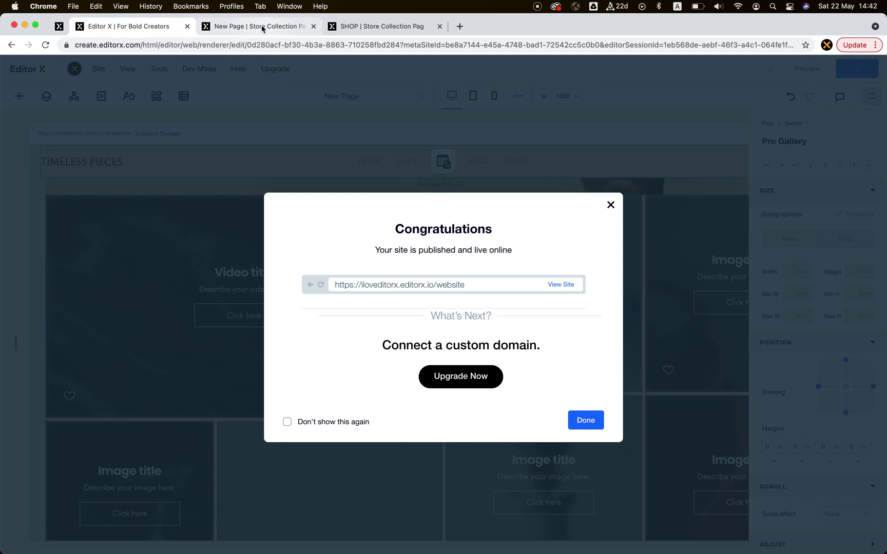
left_click(261, 26)
left_click(146, 26)
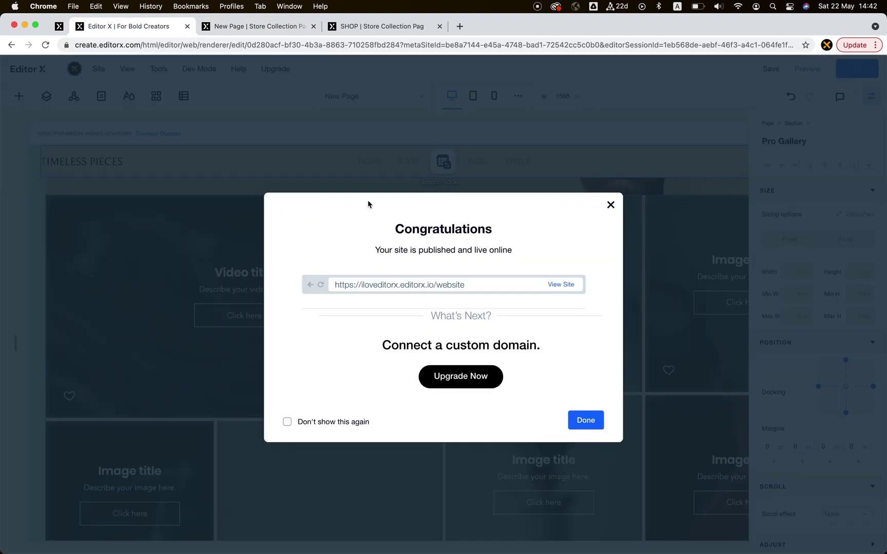
left_click(609, 205)
Open the second New Page's SEO settings to reach its blank-2 live URL.
left_click(100, 96)
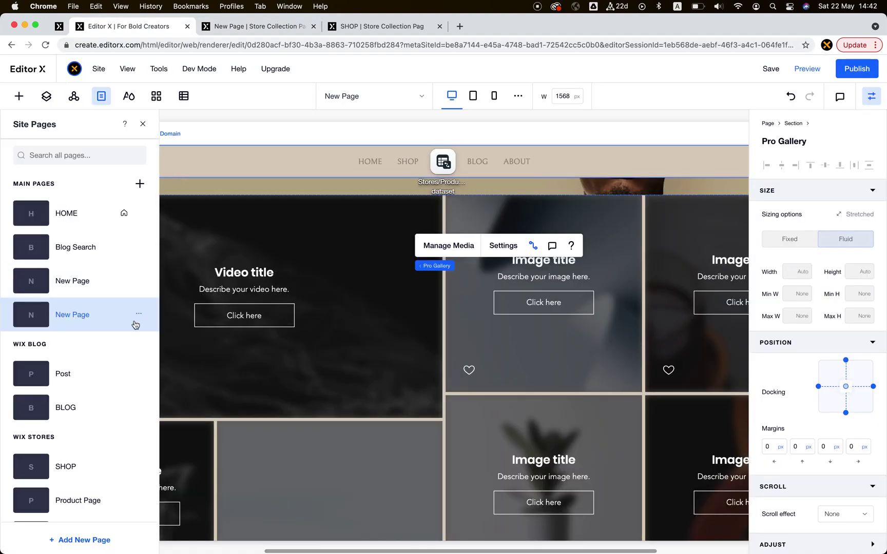
left_click(138, 314)
left_click(172, 349)
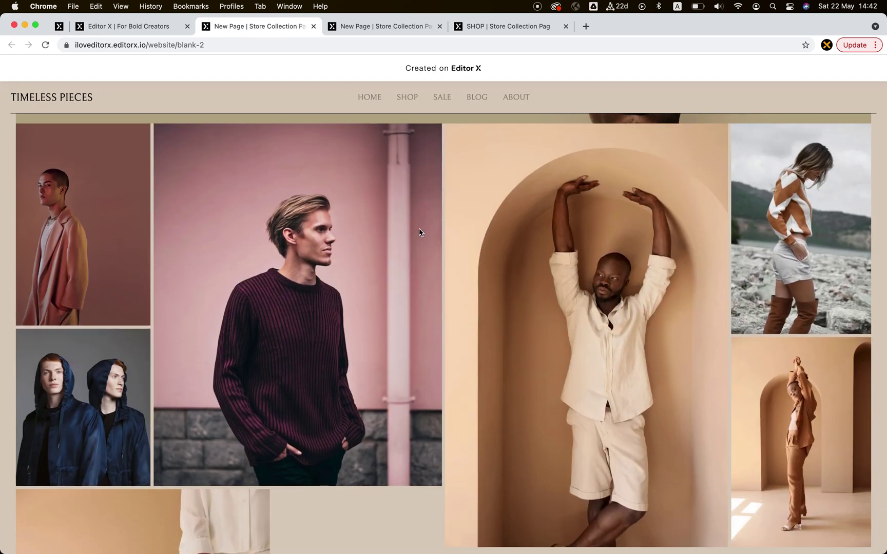
Scroll through the live gallery and open the Shirt product page from its tile.
scroll(303, 297, "down", 2)
scroll(304, 298, "down", 2)
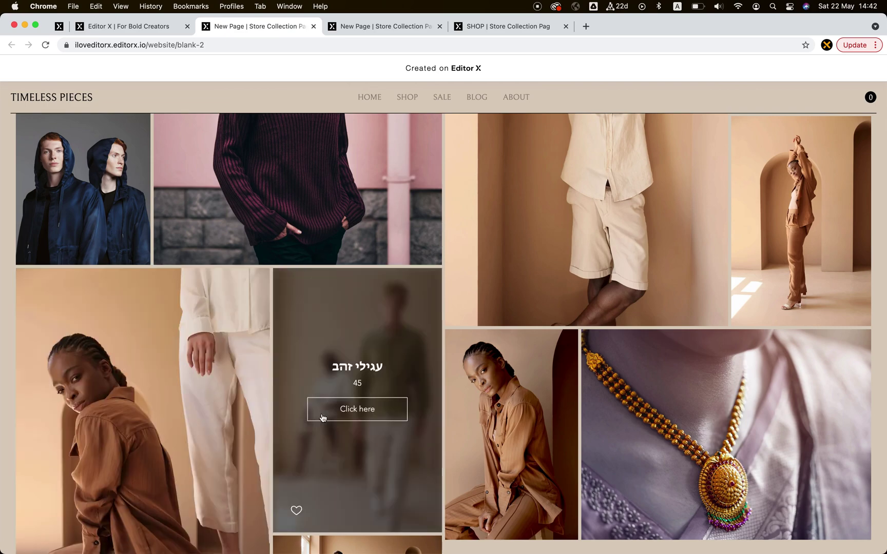
scroll(334, 434, "down", 5)
scroll(522, 329, "up", 3)
scroll(522, 329, "down", 3)
scroll(522, 329, "up", 1)
mouse_move(521, 328)
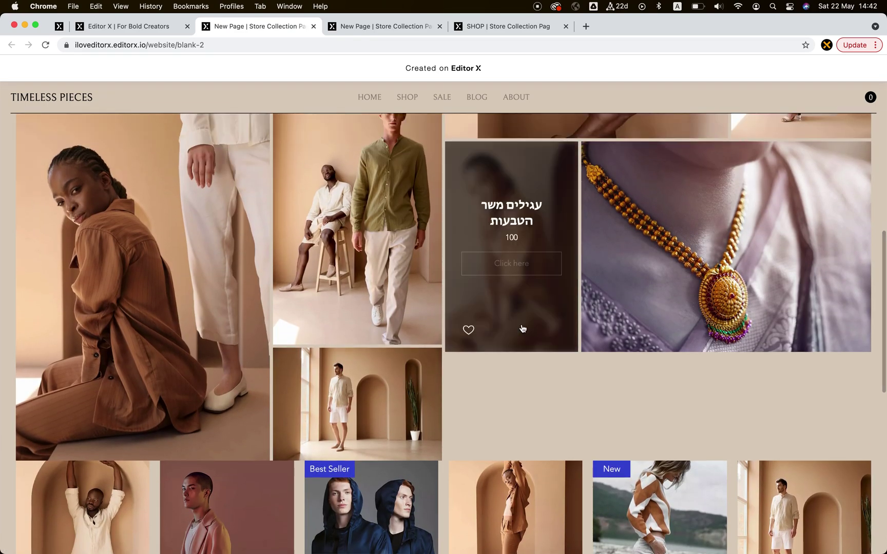
scroll(521, 329, "down", 6)
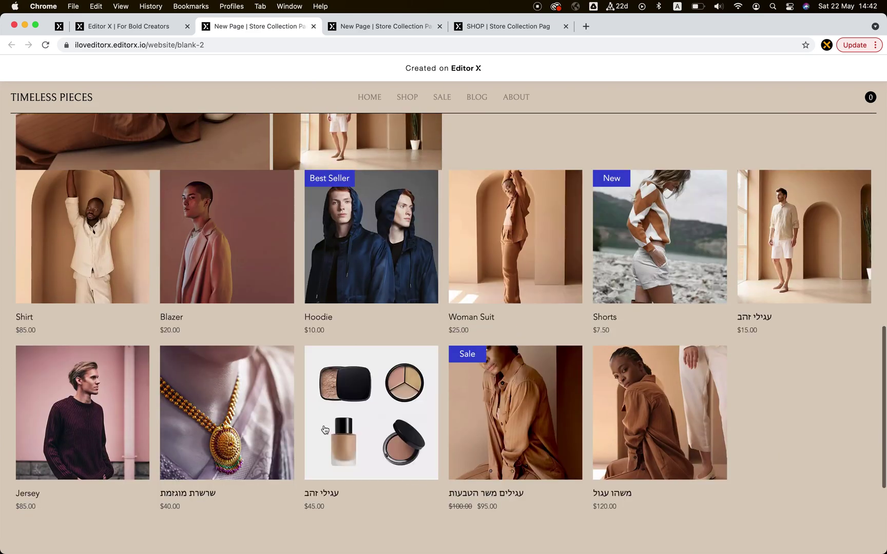
scroll(408, 338, "up", 12)
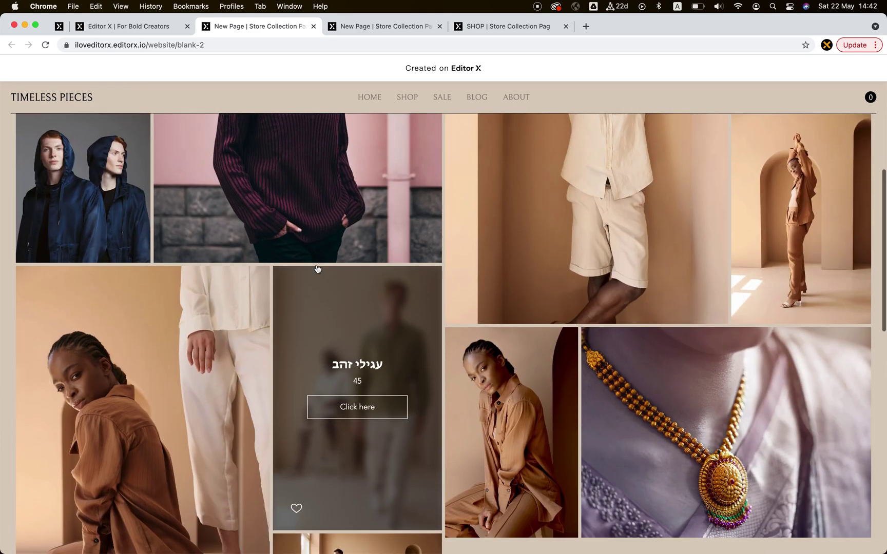
scroll(314, 264, "up", 5)
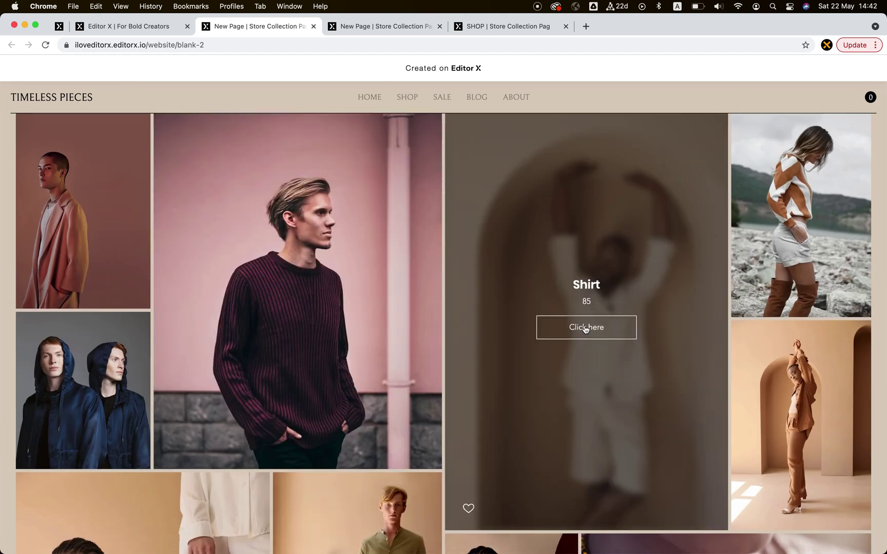
left_click(586, 329)
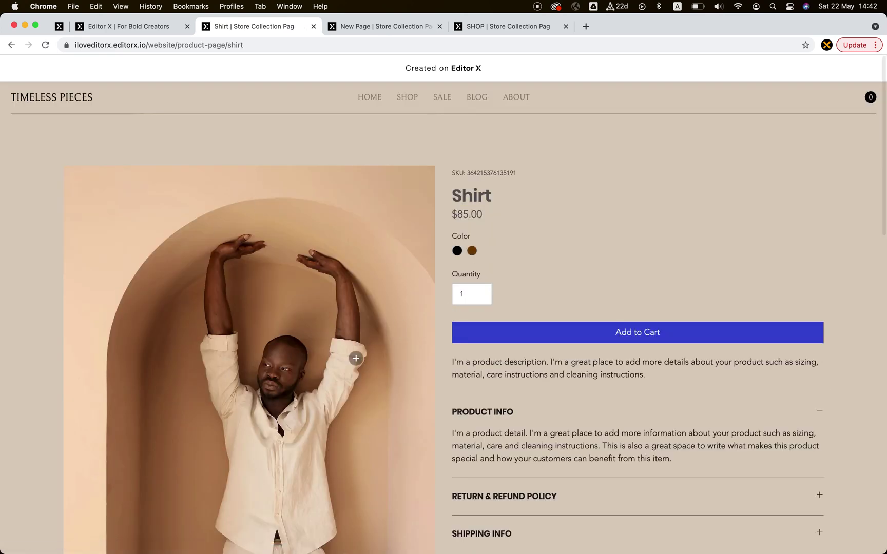
Check the $85.00 Shirt product page, then go back to the gallery page.
scroll(352, 358, "down", 8)
scroll(348, 351, "up", 5)
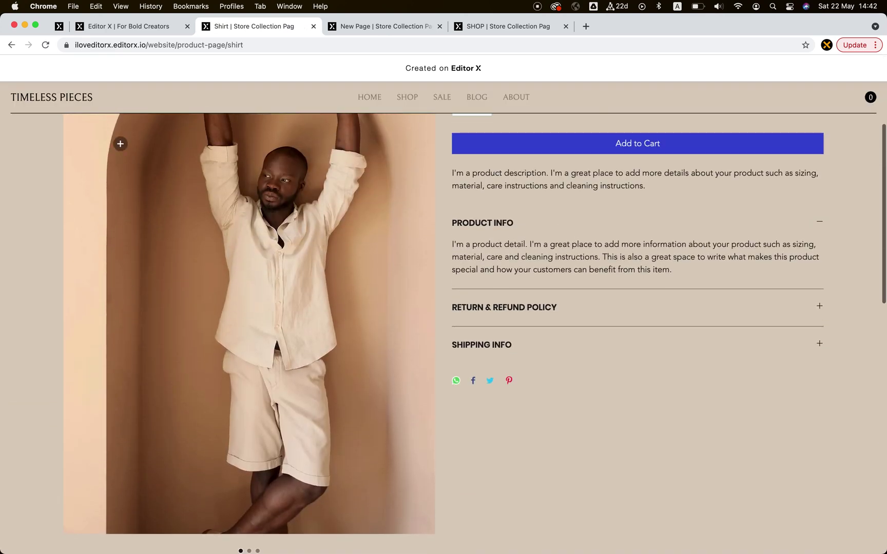
left_click(12, 45)
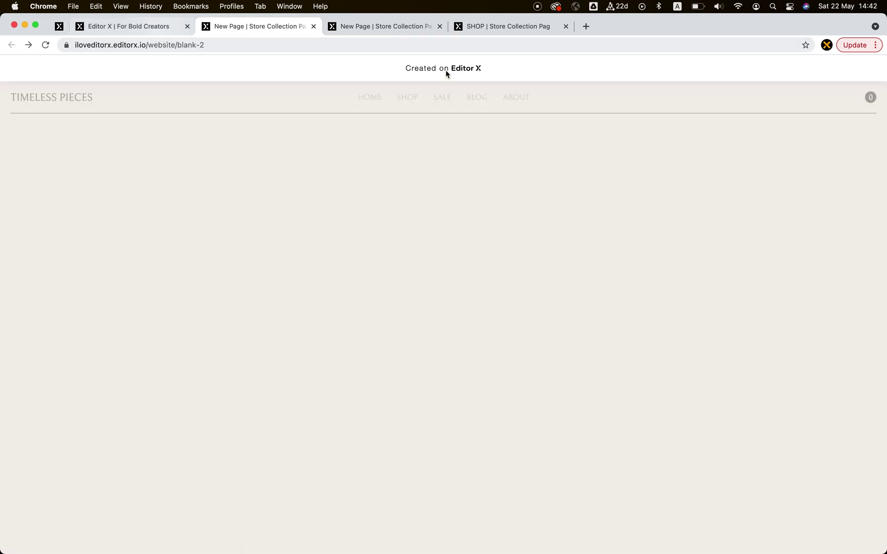
Glance at the live SHOP page, then close the editor's page settings and pages list.
key("ctrl+shift+Tab")
left_click(509, 26)
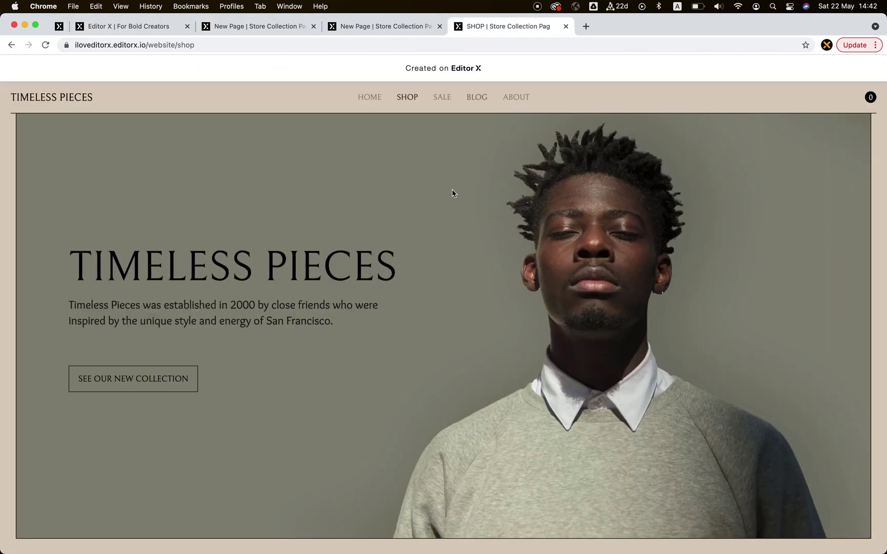
left_click(160, 27)
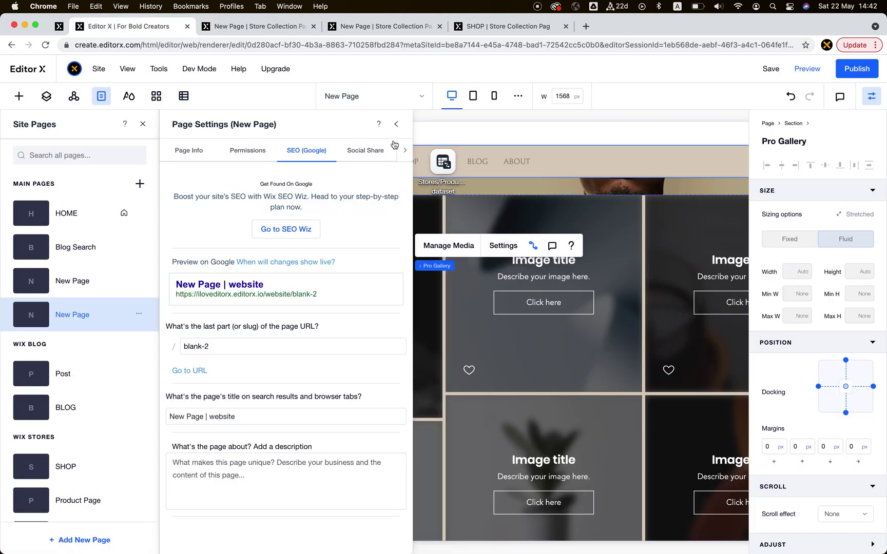
left_click(396, 124)
left_click(143, 124)
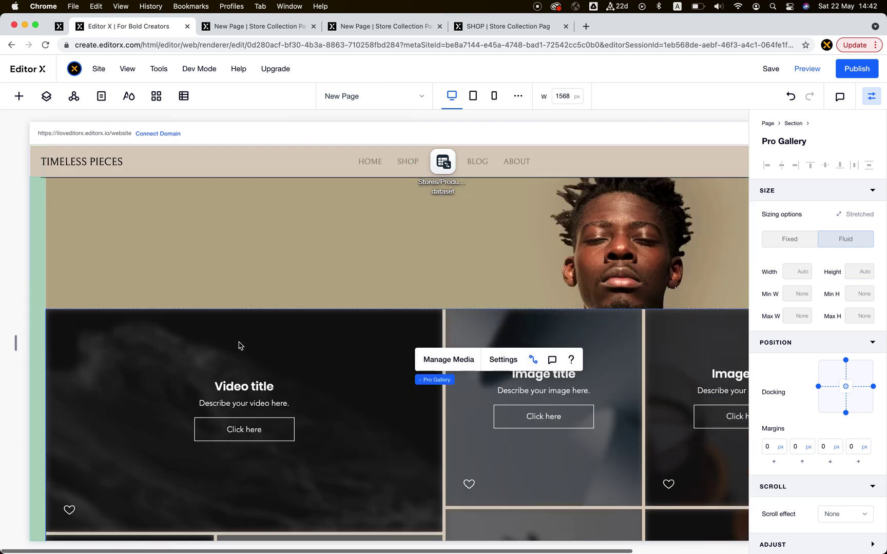
Edit the hero section's grid and set the first row height to 100vh.
left_click(301, 293)
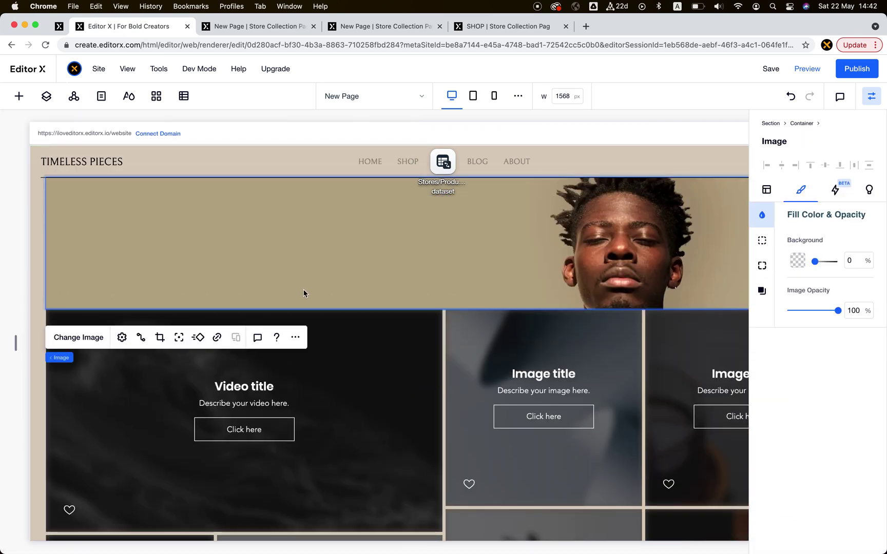
left_click(58, 359)
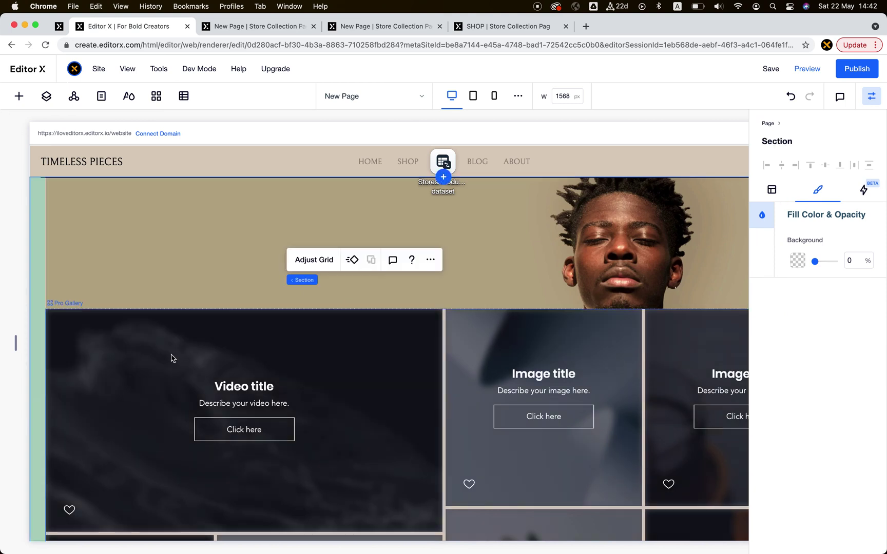
left_click(312, 260)
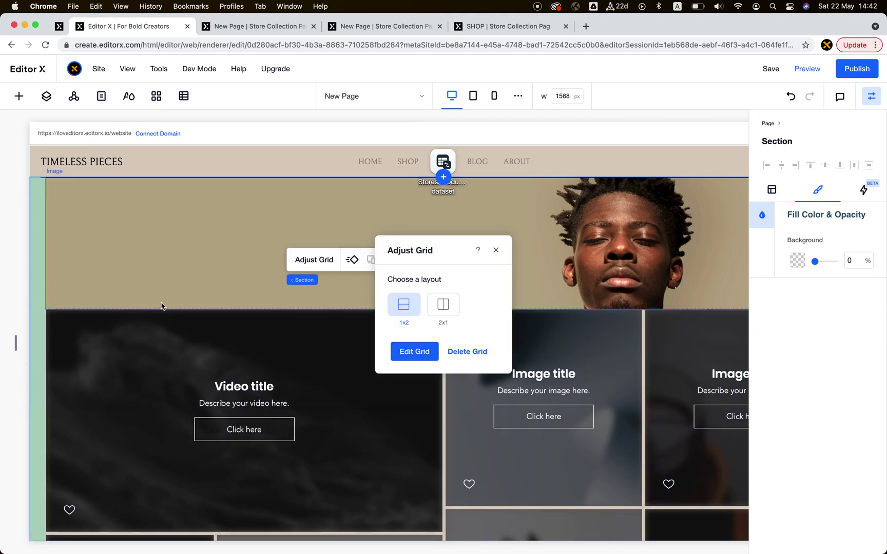
left_click(414, 352)
left_click(34, 228)
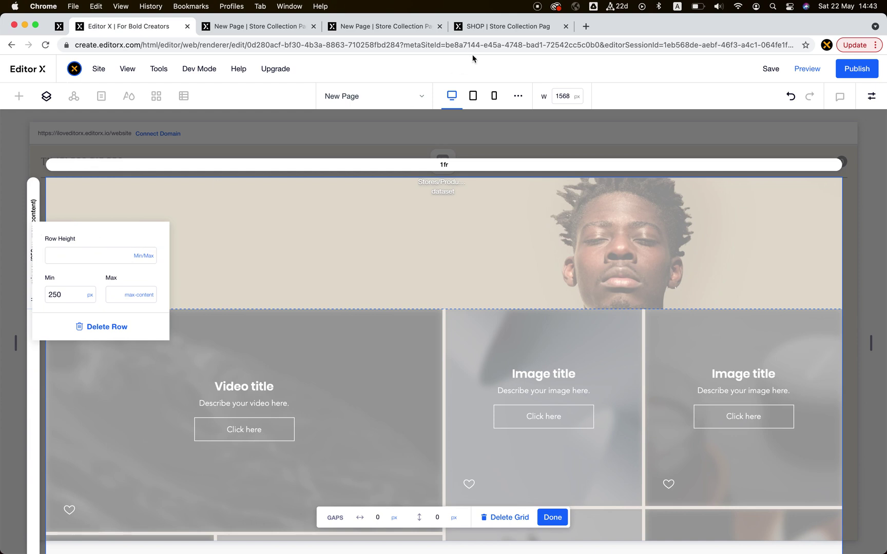
left_click(494, 28)
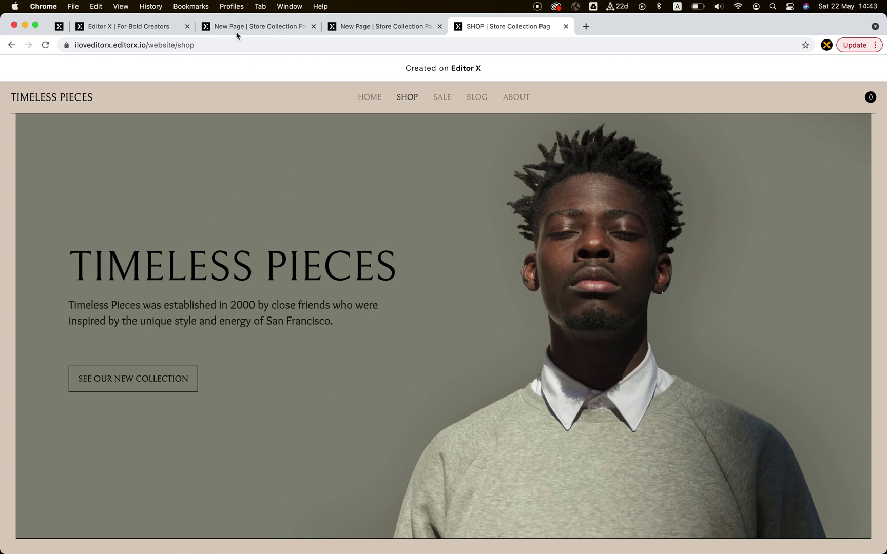
left_click(149, 30)
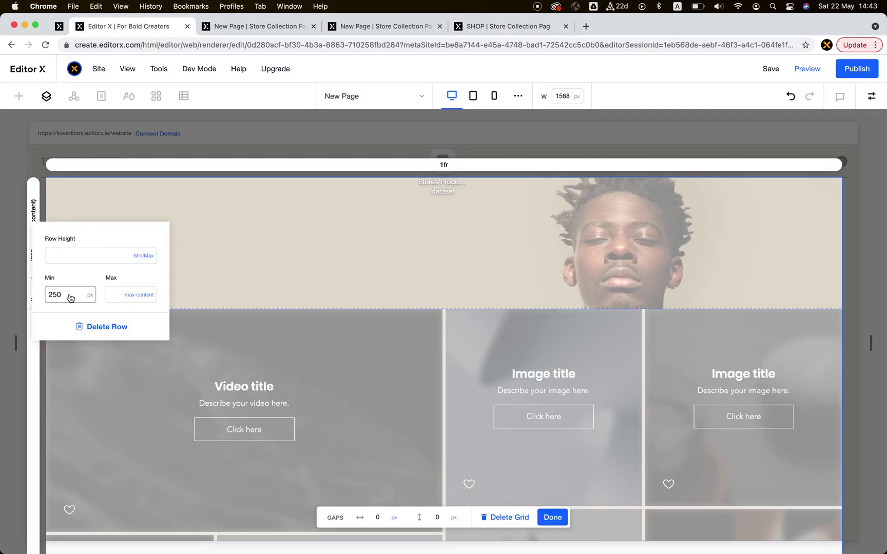
left_click(80, 253)
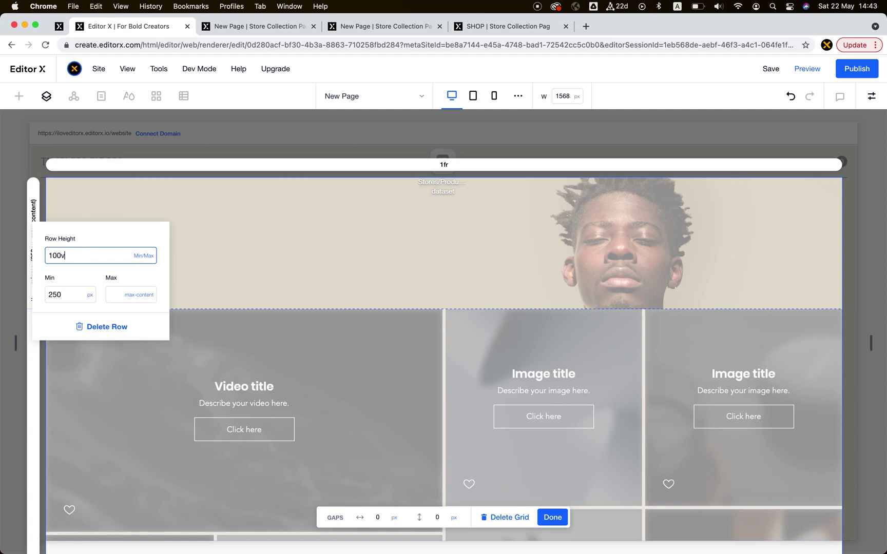
type("100vh")
key("Return")
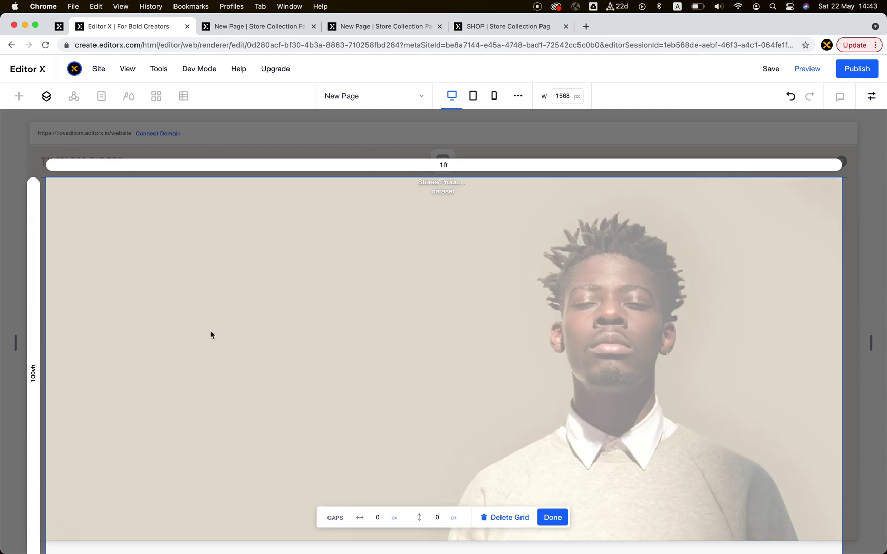
Set the second grid row's height to Auto and finish editing the grid.
scroll(211, 335, "down", 5)
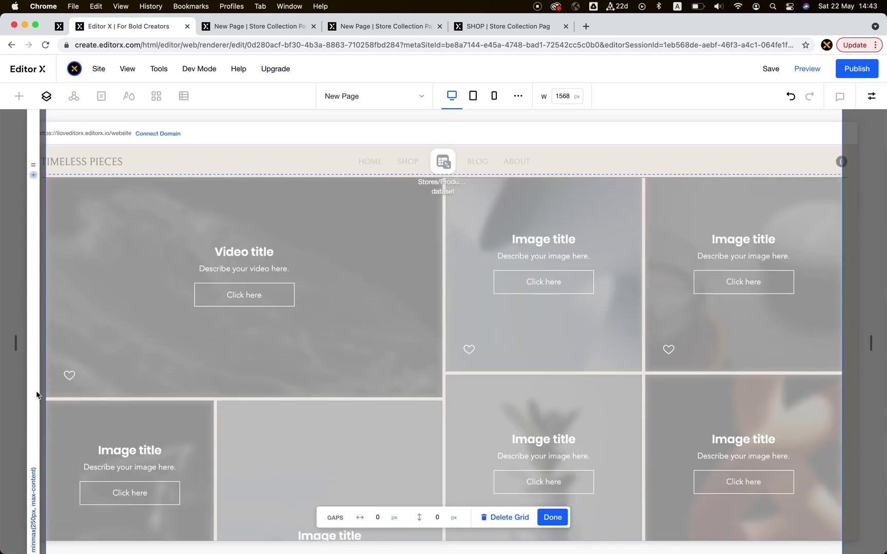
left_click(34, 386)
left_click(144, 417)
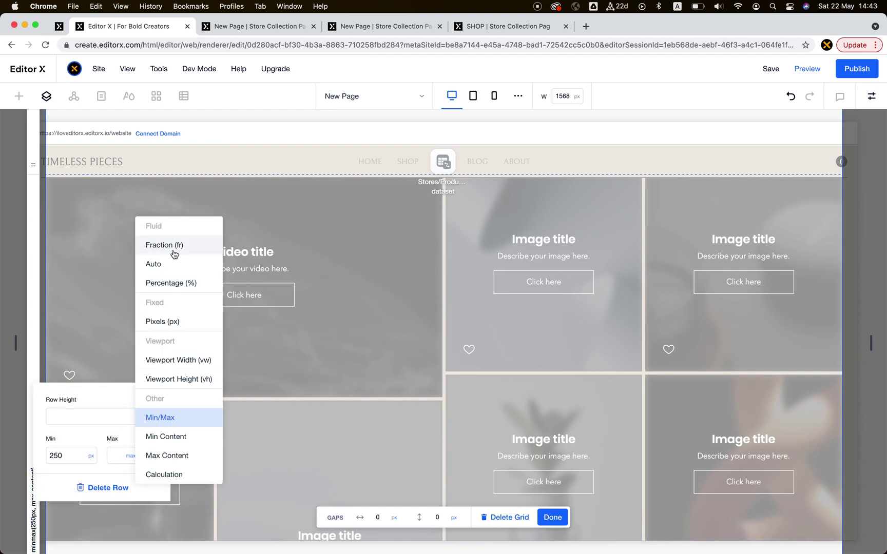
left_click(177, 266)
left_click(233, 301)
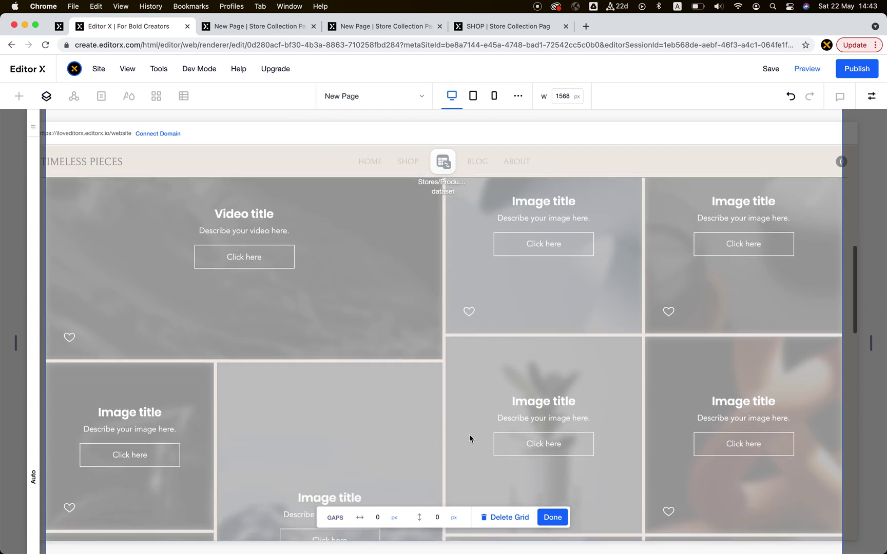
left_click(548, 516)
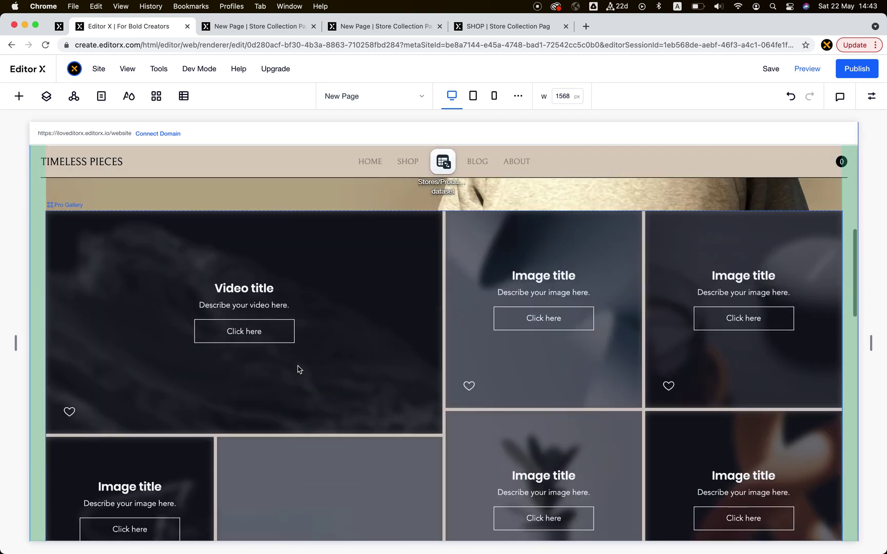
Rename the hero section's Container layer to 'Hero Content' in the Layers panel.
left_click(298, 365)
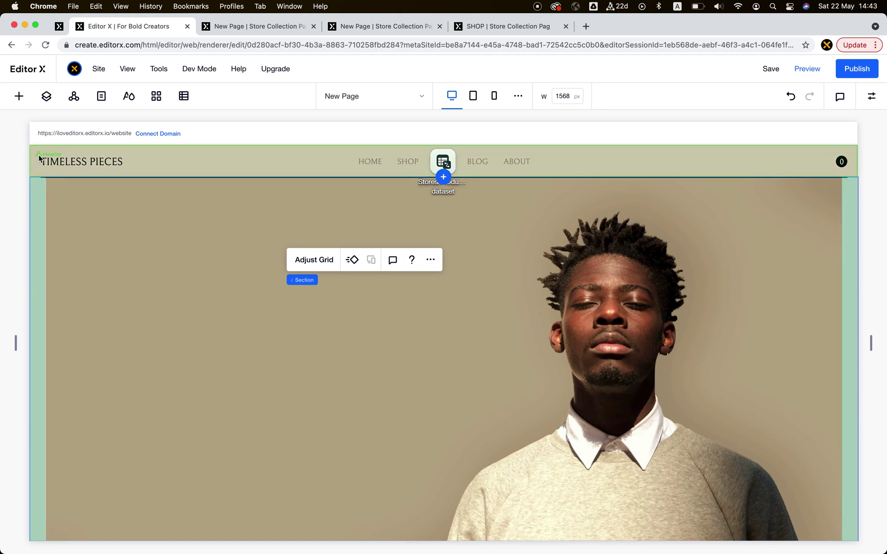
scroll(109, 200, "down", 2)
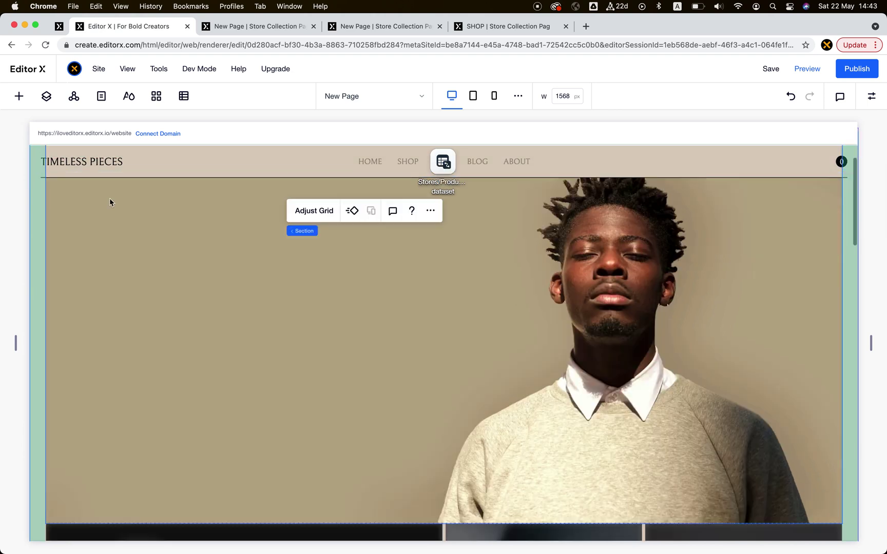
scroll(109, 200, "up", 2)
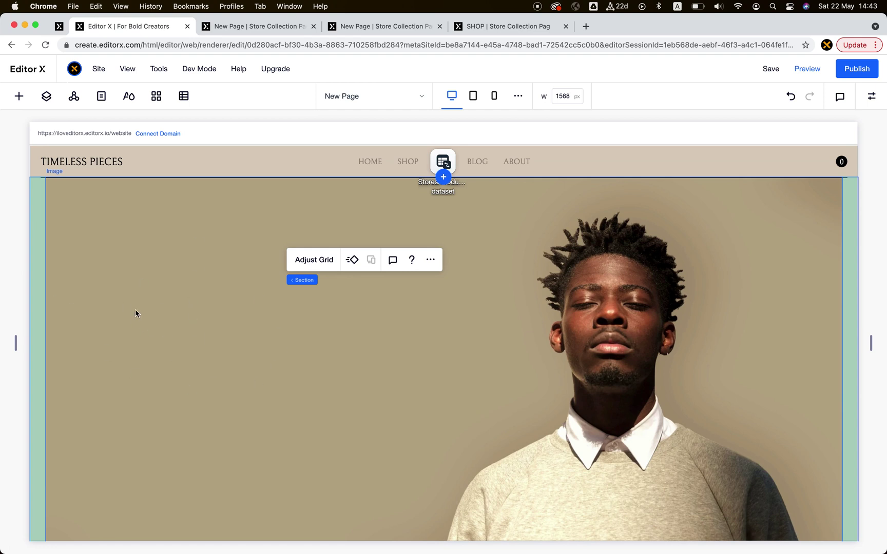
left_click(82, 229)
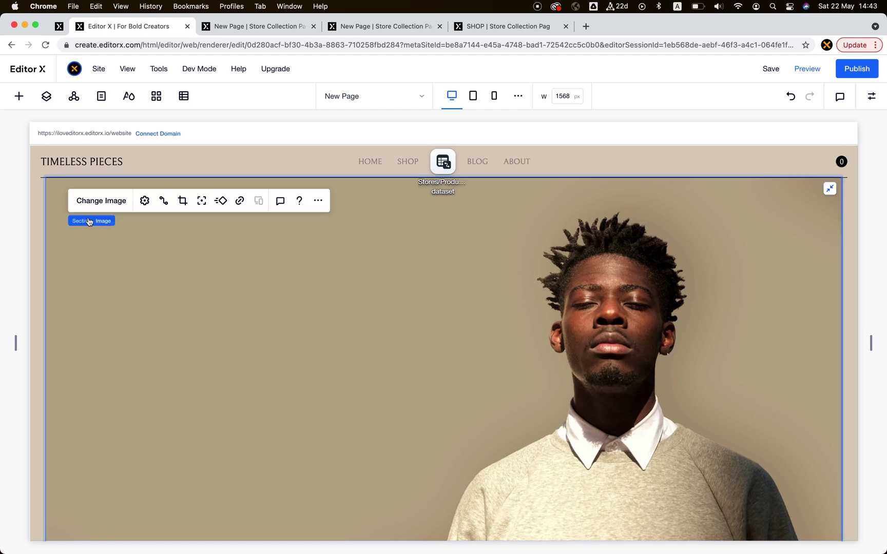
left_click(82, 221)
left_click(46, 96)
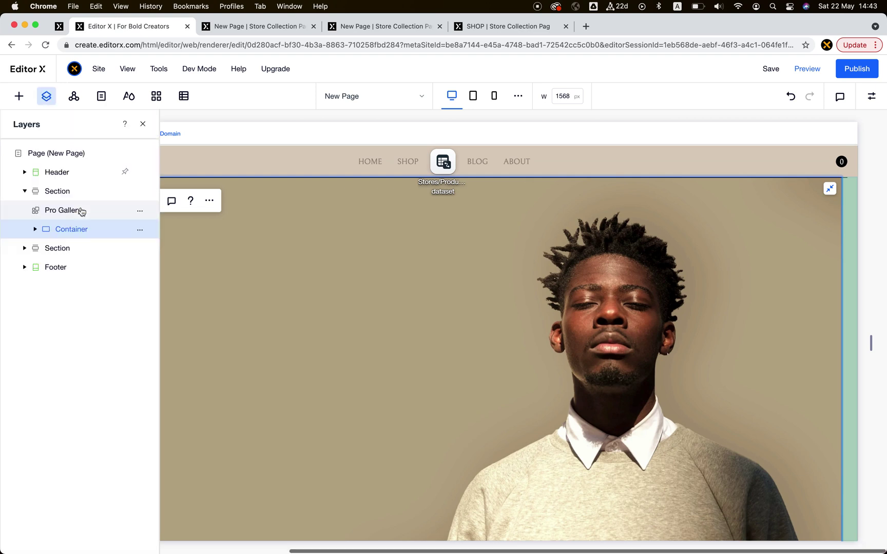
double_click(120, 234)
type("Hero Content")
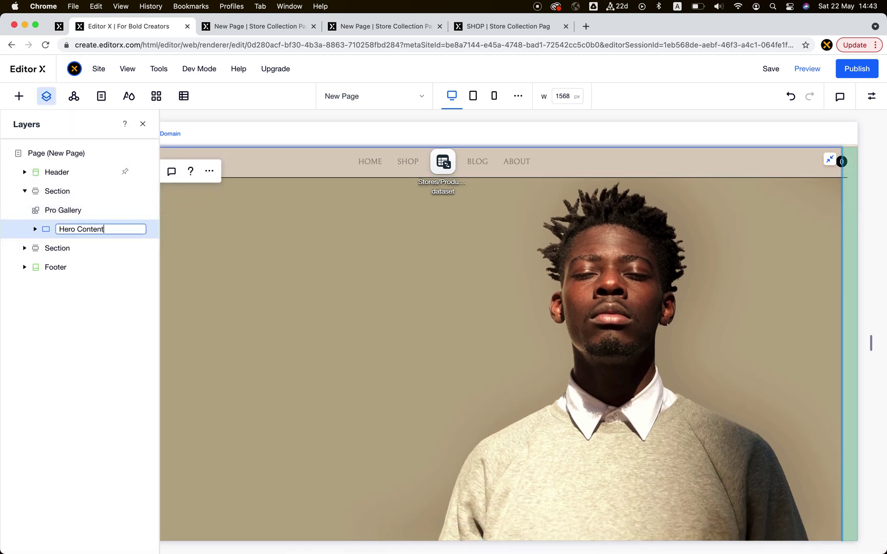
key("Return")
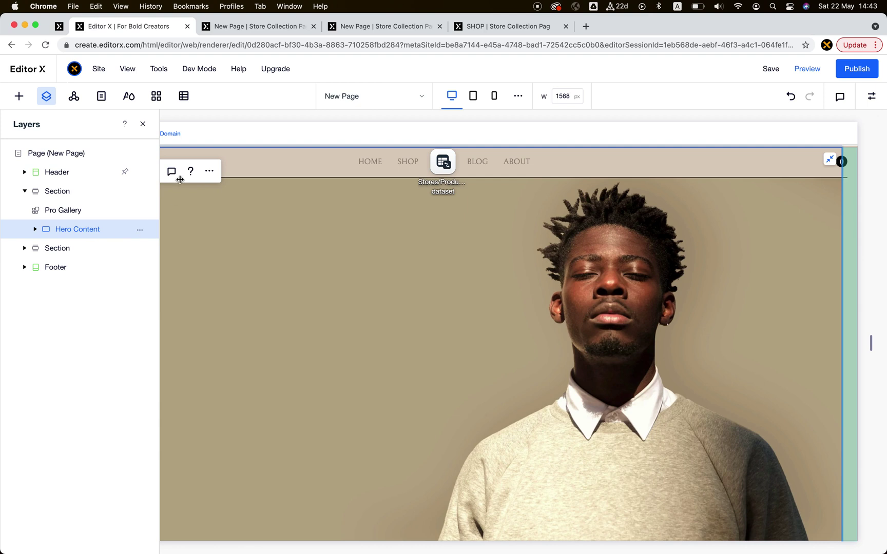
left_click(142, 125)
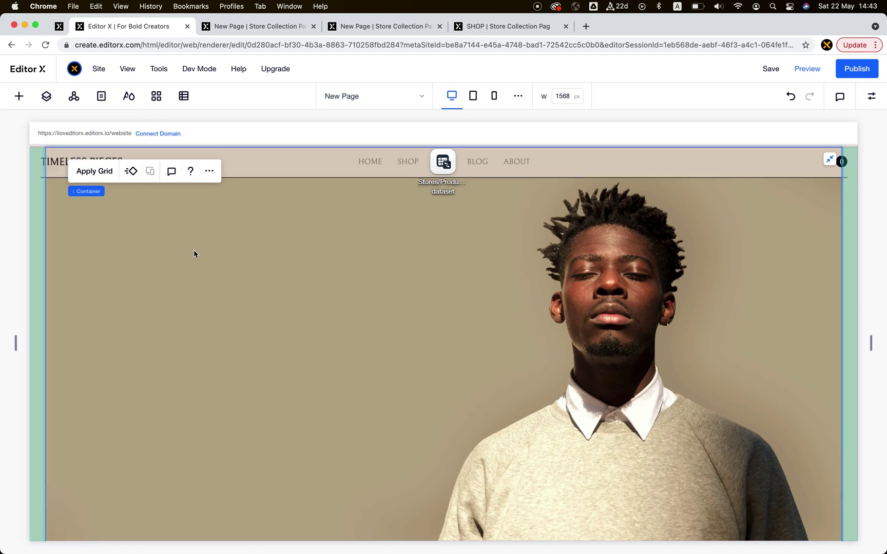
Publish the site and reload the live blank-2 tab to see the full-screen portrait hero.
left_click(853, 74)
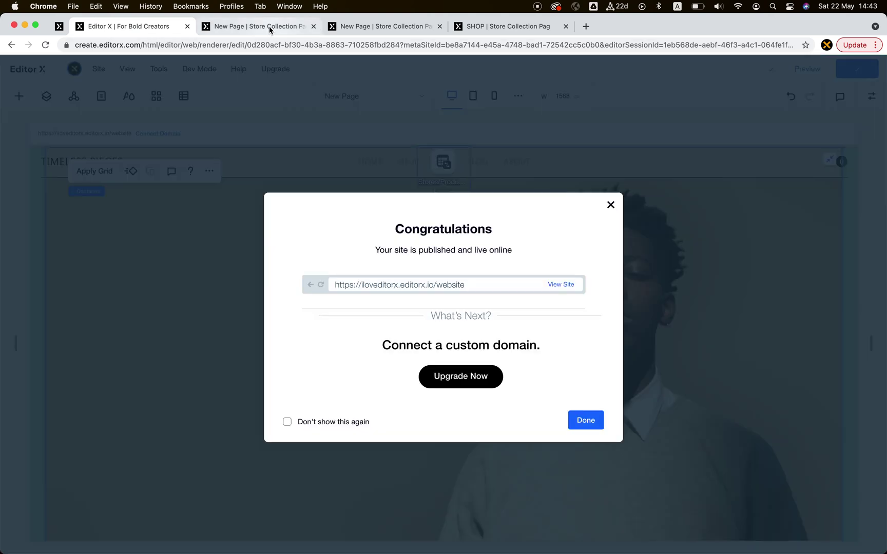
left_click(269, 26)
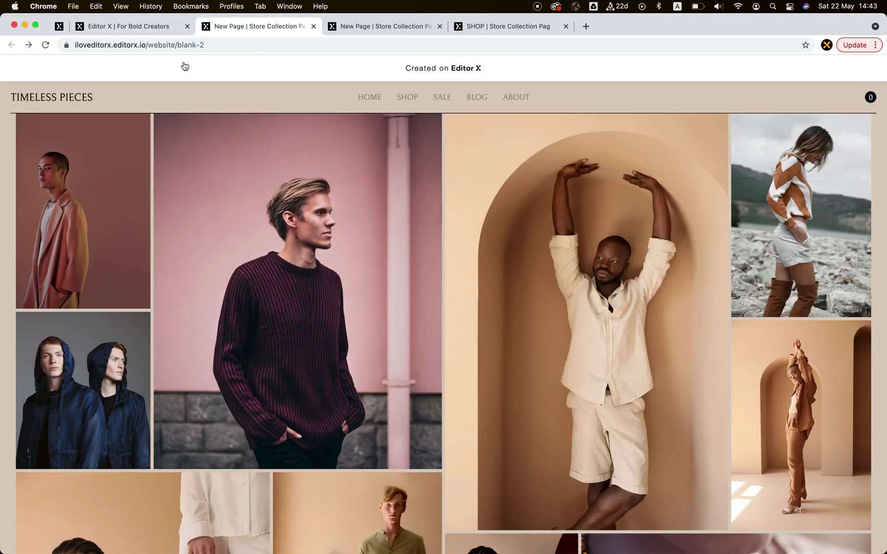
left_click(45, 45)
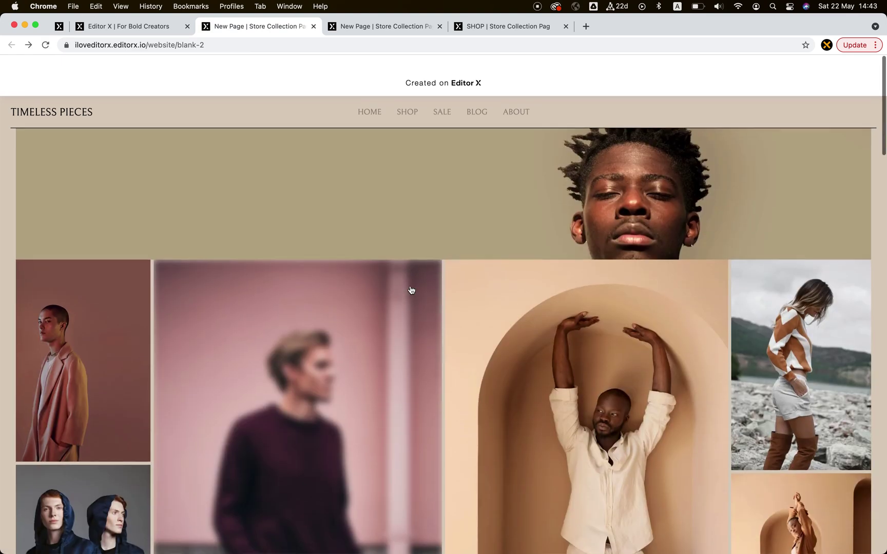
scroll(338, 226, "down", 1)
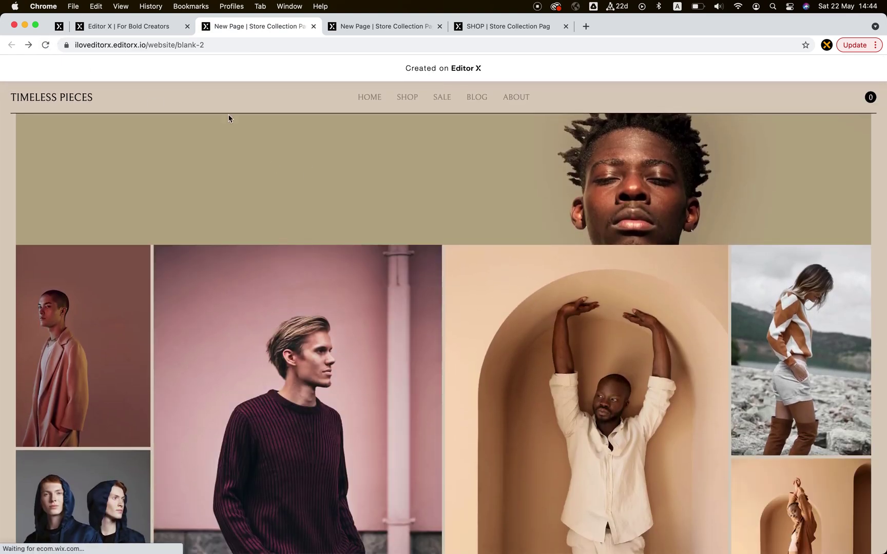
key("super+r")
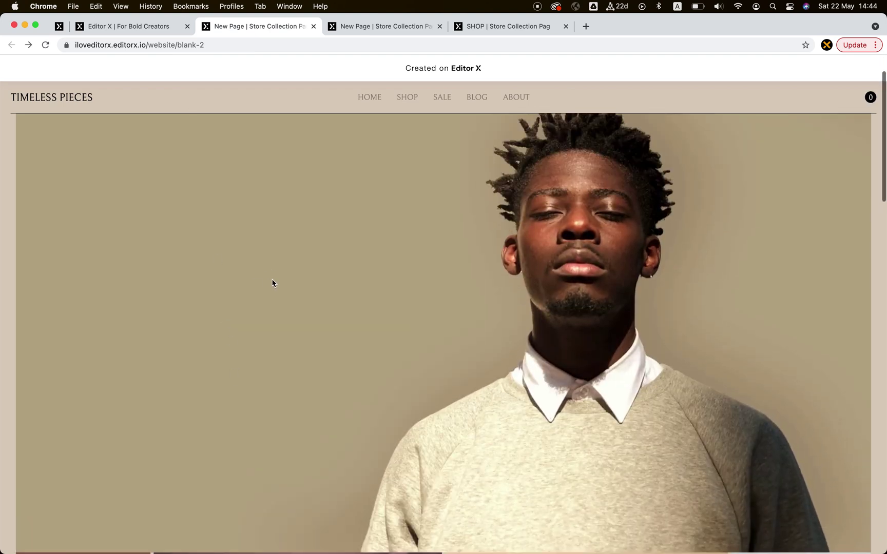
Turn on Overlap next section in the header's Inspector Layout settings.
left_click(122, 29)
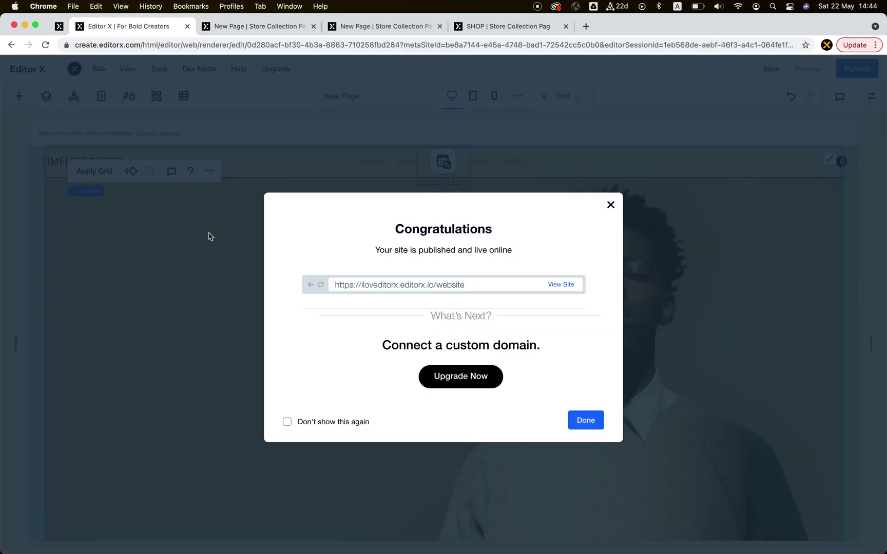
left_click(145, 234)
left_click(32, 163)
left_click(872, 103)
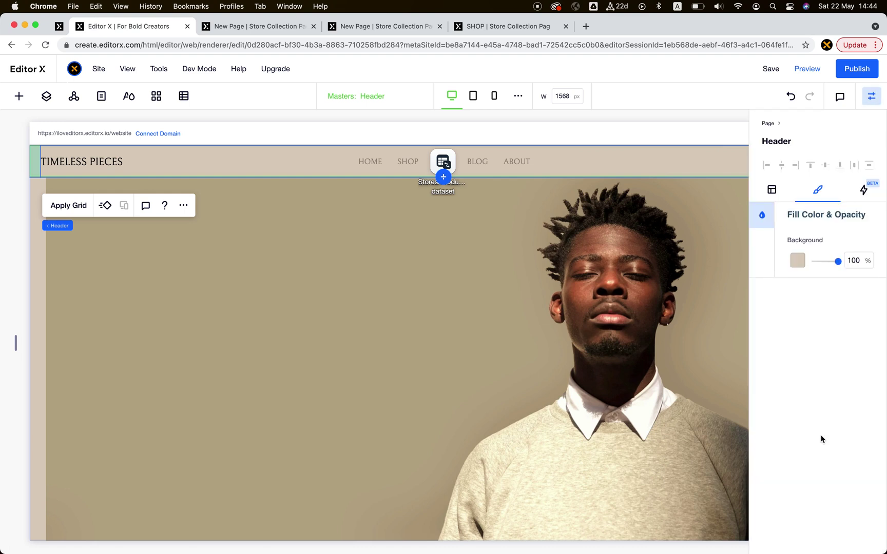
left_click(771, 191)
scroll(764, 508, "down", 3)
left_click(767, 476)
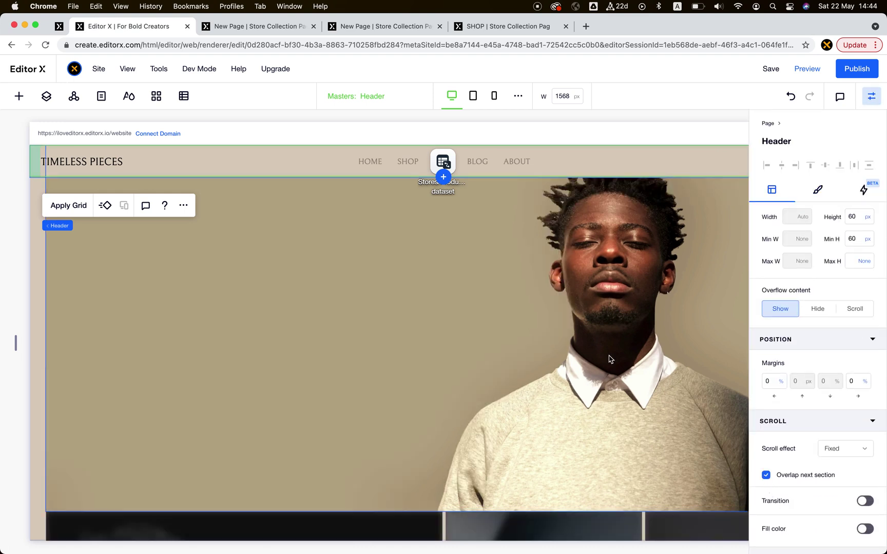
Republish and reload the live page to check the overlapping header.
left_click(857, 69)
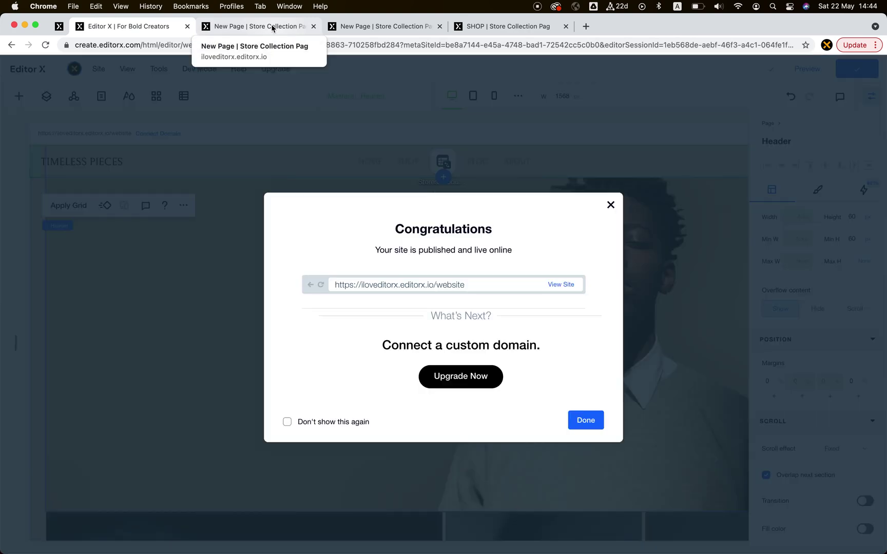
left_click(268, 28)
left_click(47, 46)
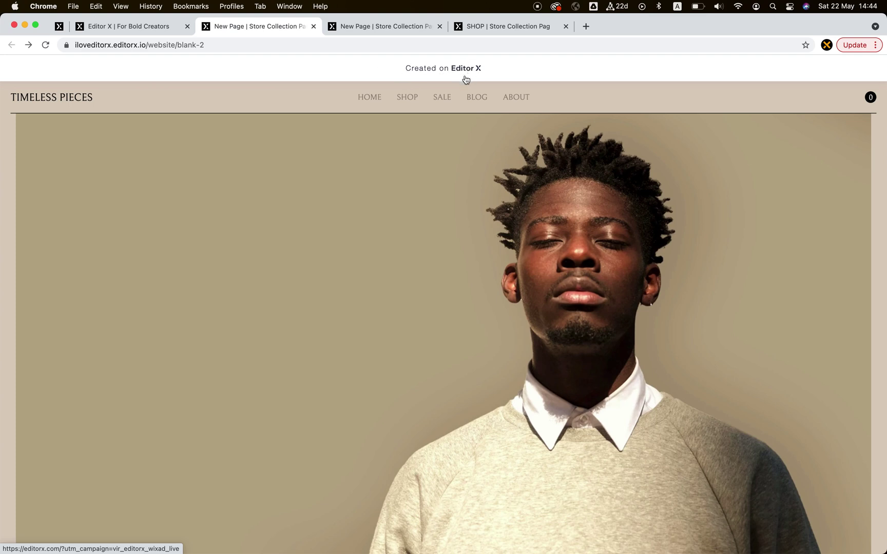
scroll(479, 260, "down", 2)
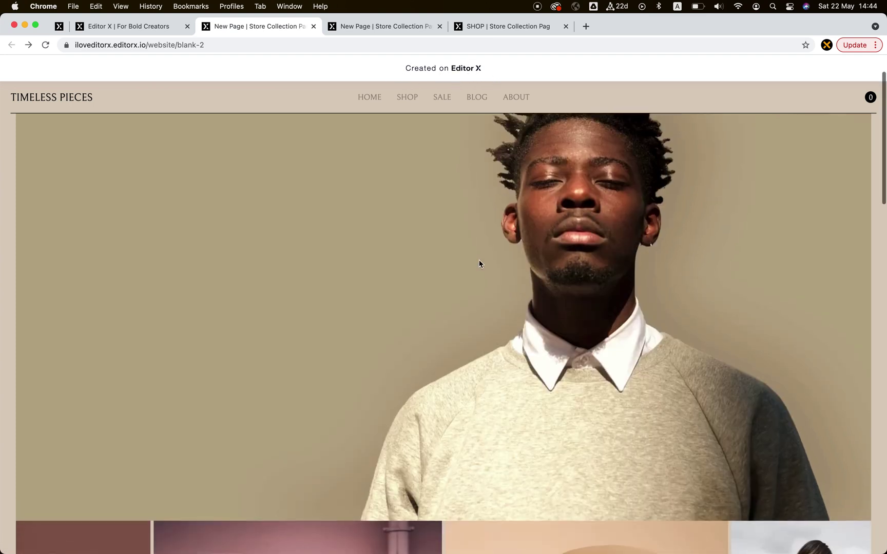
scroll(479, 260, "up", 2)
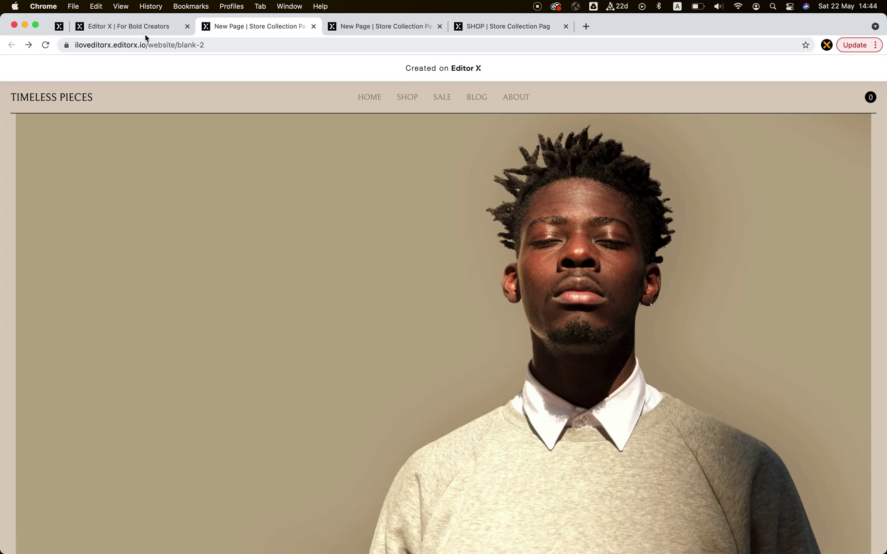
key("ctrl+shift+Tab")
left_click(257, 189)
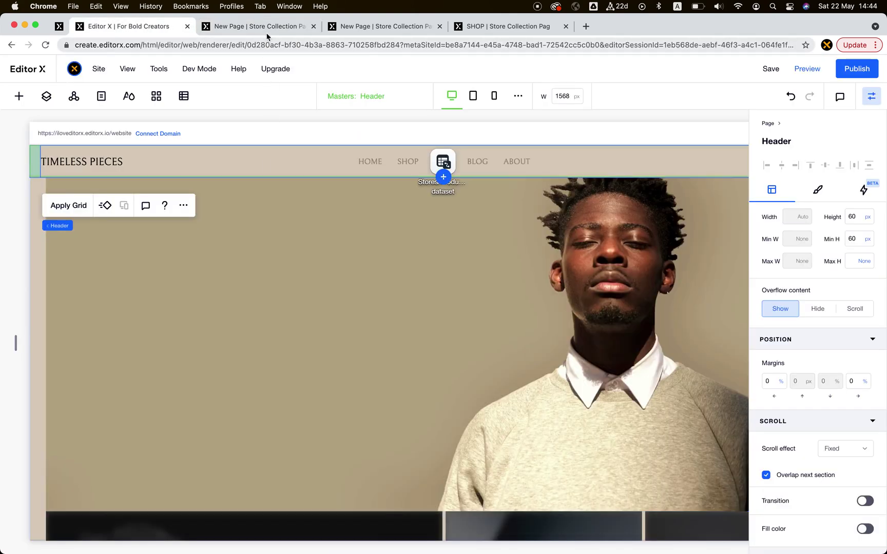
left_click(254, 26)
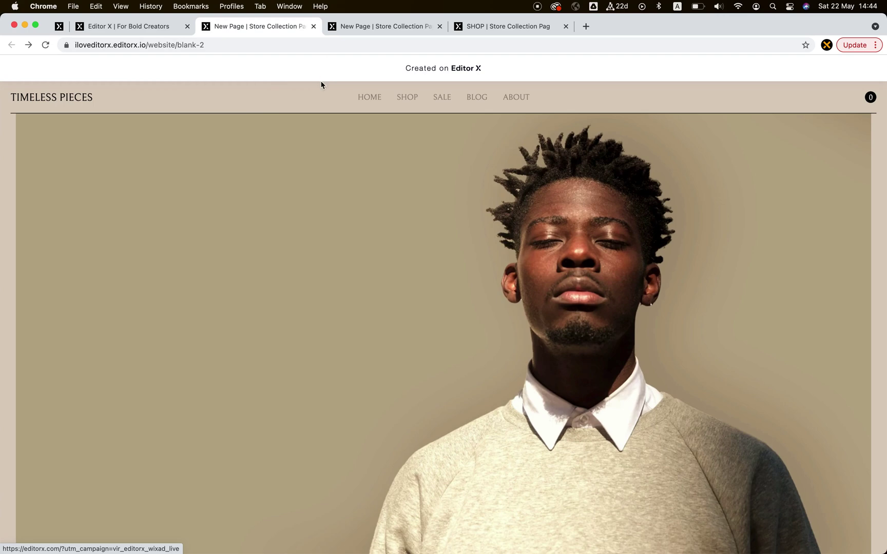
left_click(164, 26)
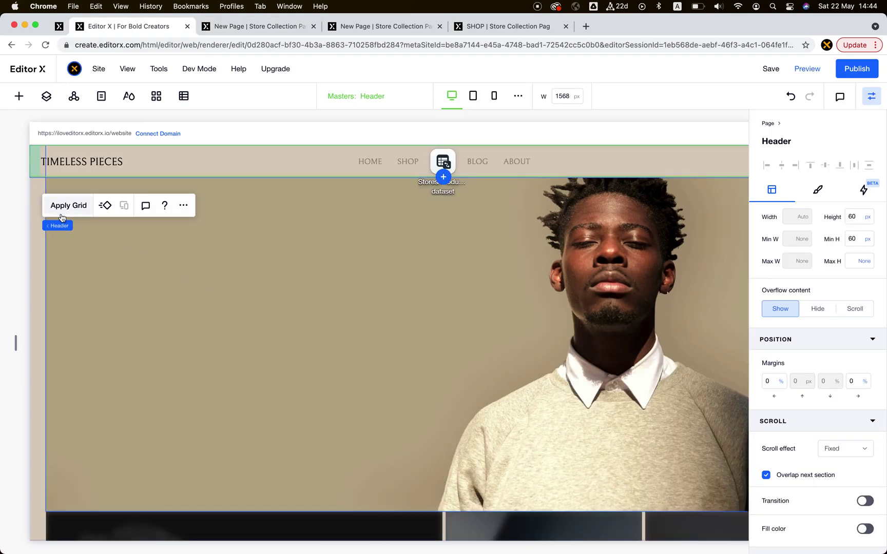
Set the hero section's grid row height to the calculation (100vh - 50px).
left_click(39, 244)
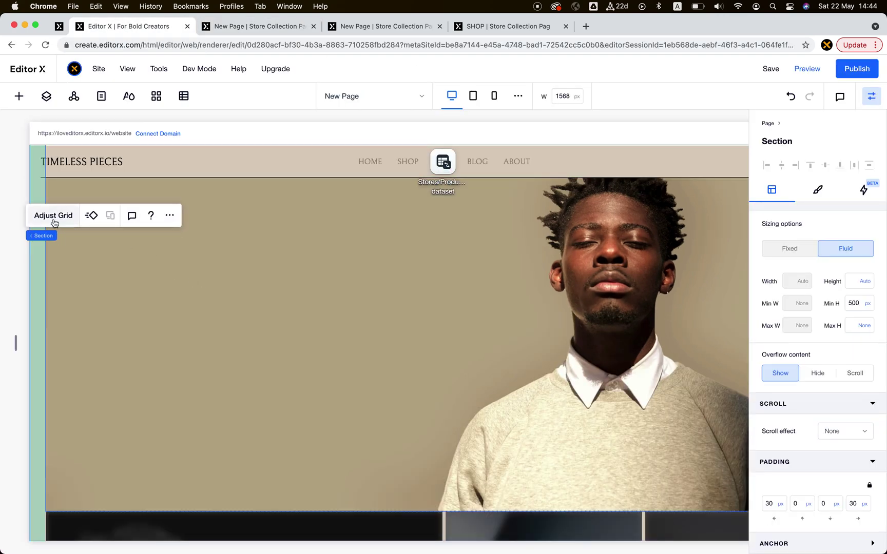
left_click(54, 219)
left_click(419, 352)
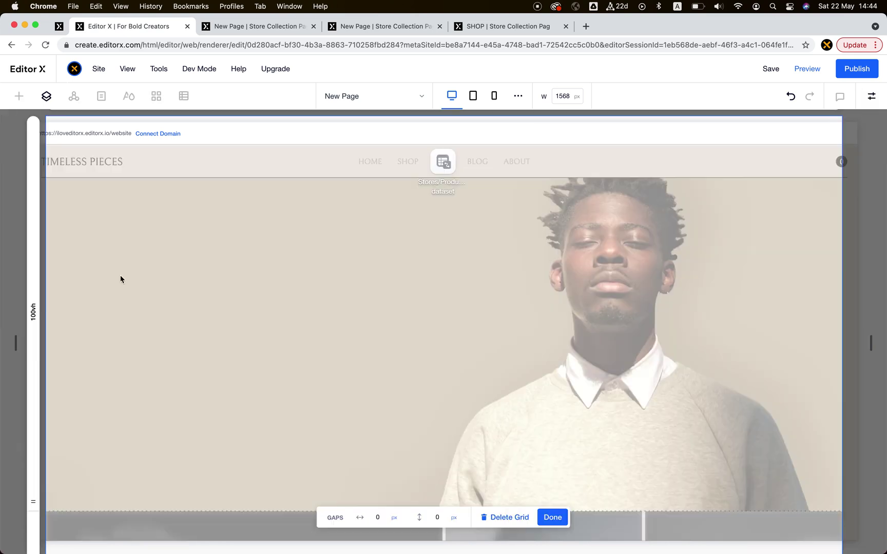
left_click(36, 269)
left_click(79, 301)
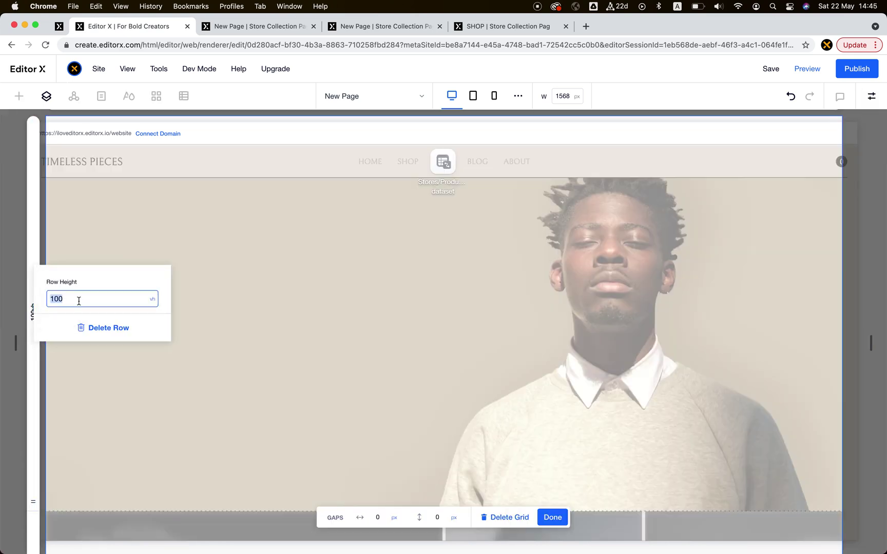
left_click(155, 299)
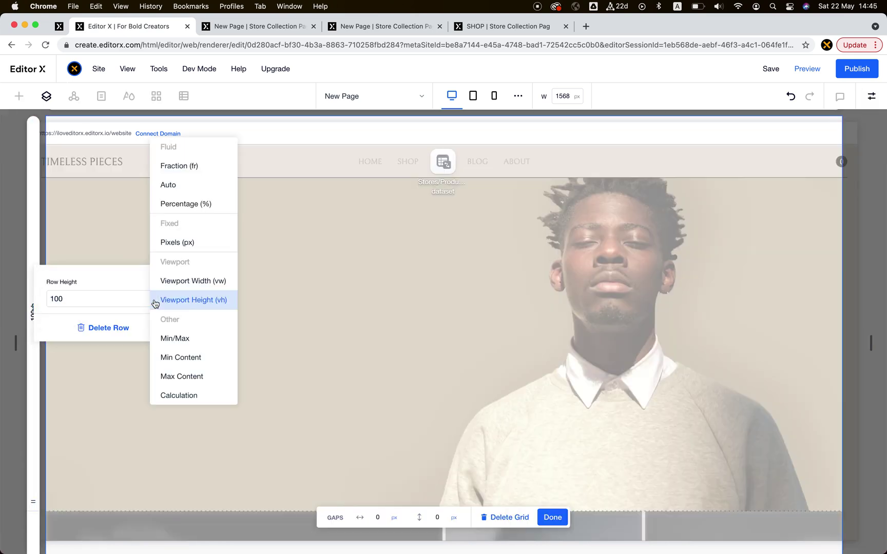
left_click(190, 399)
double_click(60, 299)
left_click(72, 299)
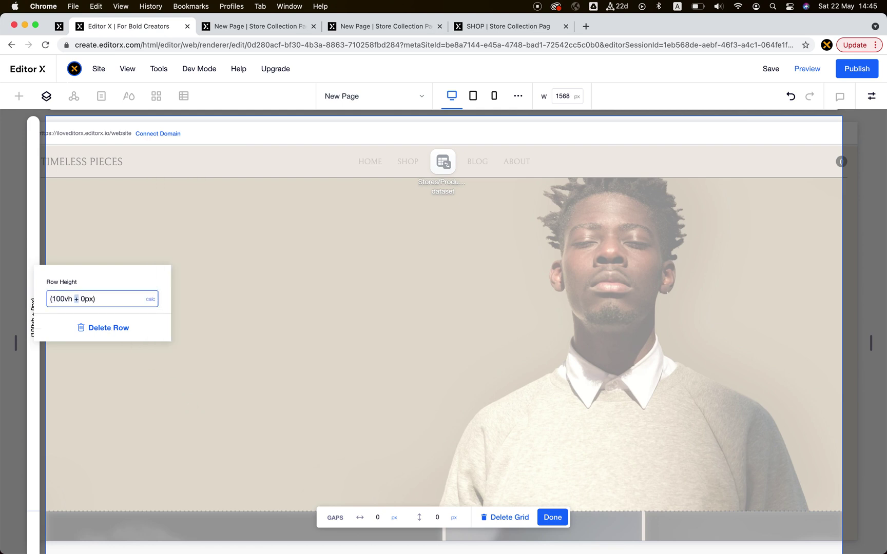
type("-")
left_click(406, 309)
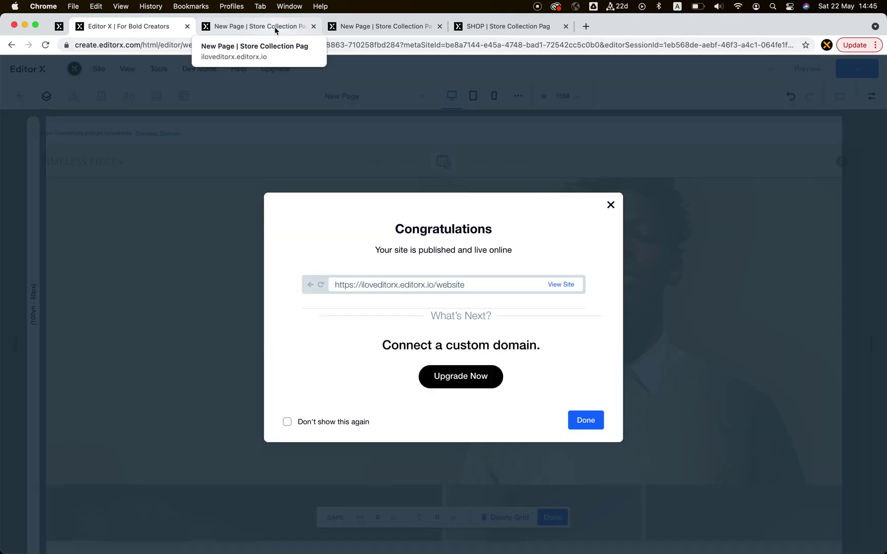
Reload and scroll the live page to check the header over the hero, then dismiss the publish confirmation.
left_click(276, 28)
left_click(47, 46)
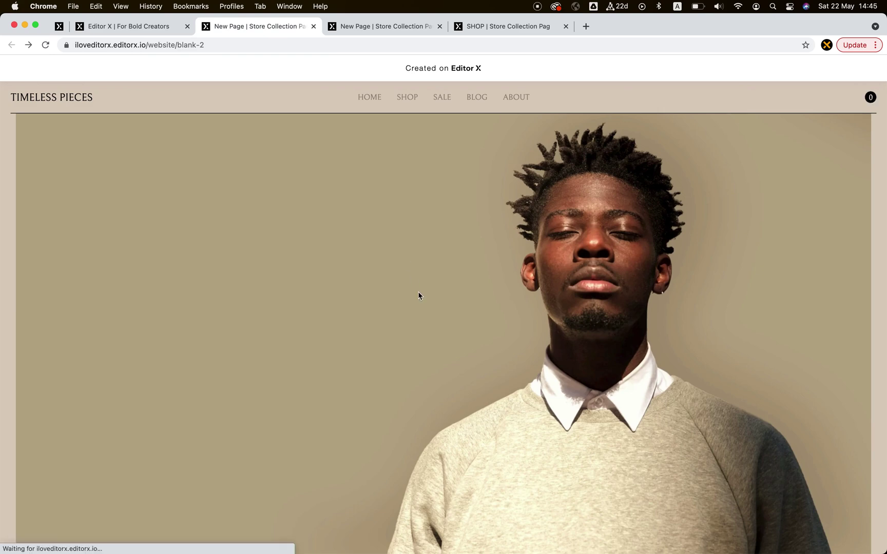
scroll(418, 296, "down", 5)
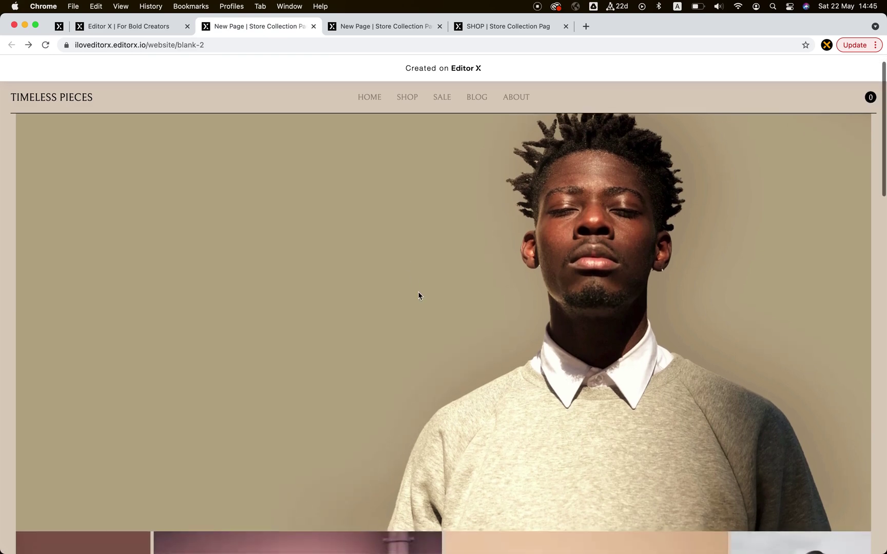
scroll(419, 296, "up", 5)
scroll(419, 295, "down", 5)
scroll(418, 295, "up", 5)
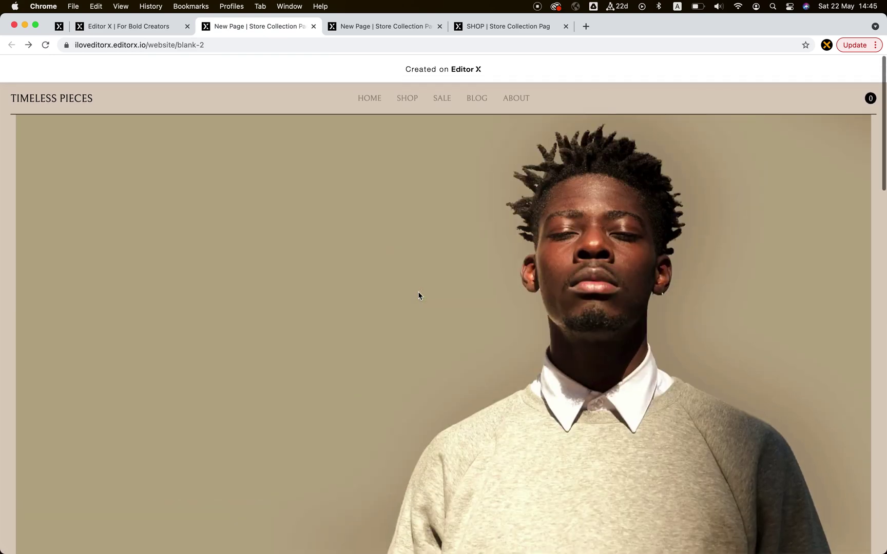
left_click(136, 30)
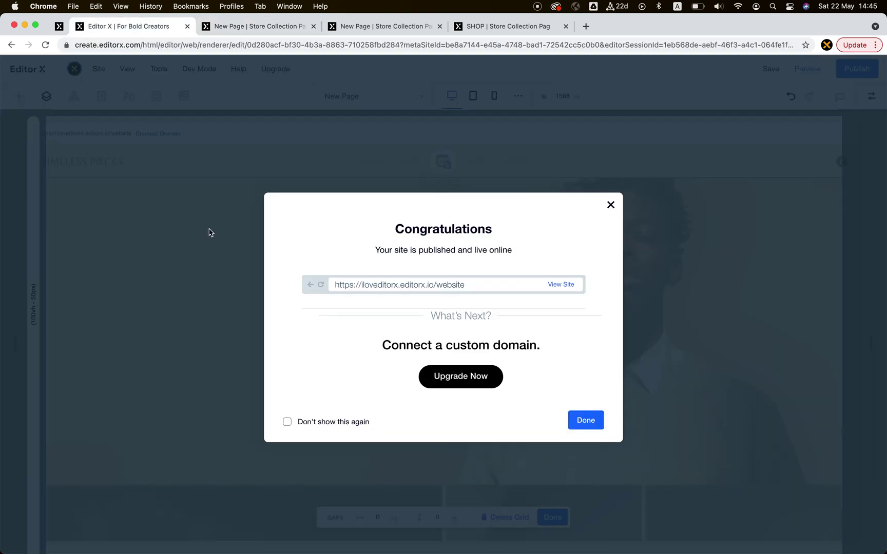
left_click(195, 236)
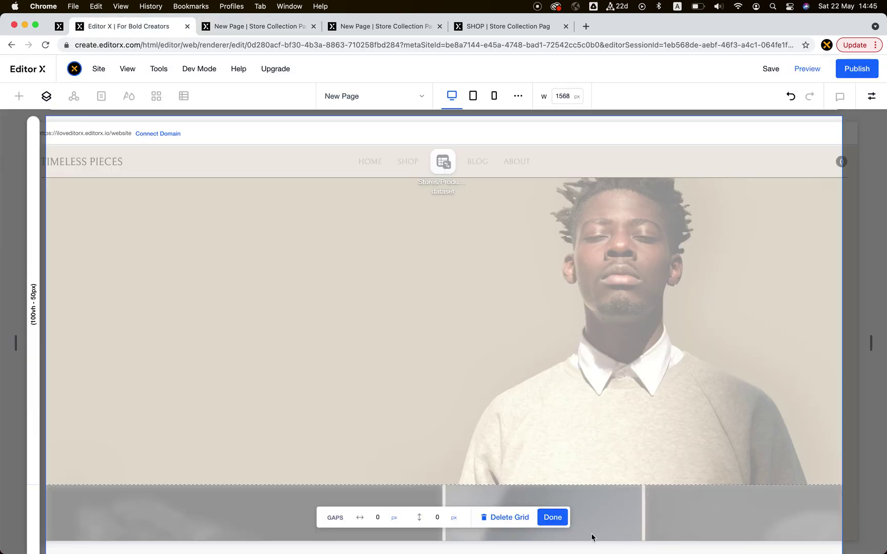
Finish grid editing and place the Pro Gallery in grid rows 1 to 3.
left_click(552, 517)
left_click(455, 511)
scroll(452, 508, "down", 5)
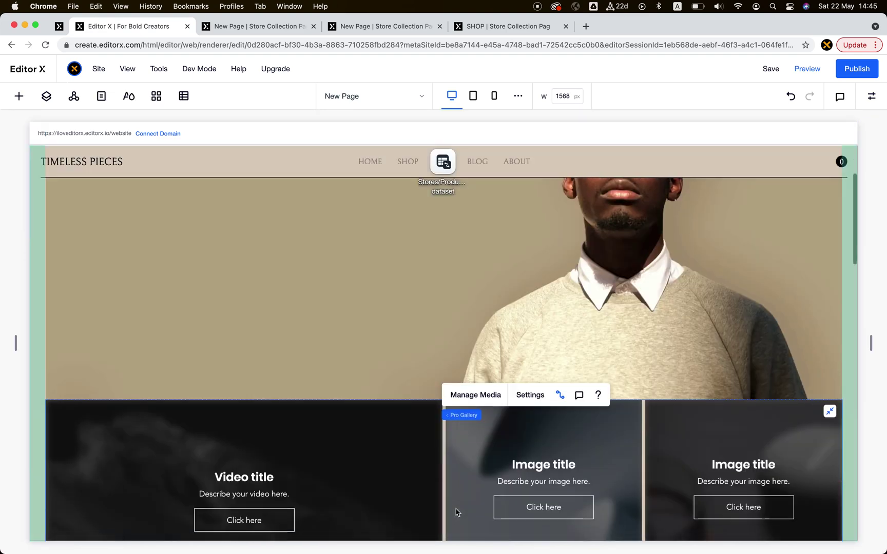
scroll(437, 454, "down", 3)
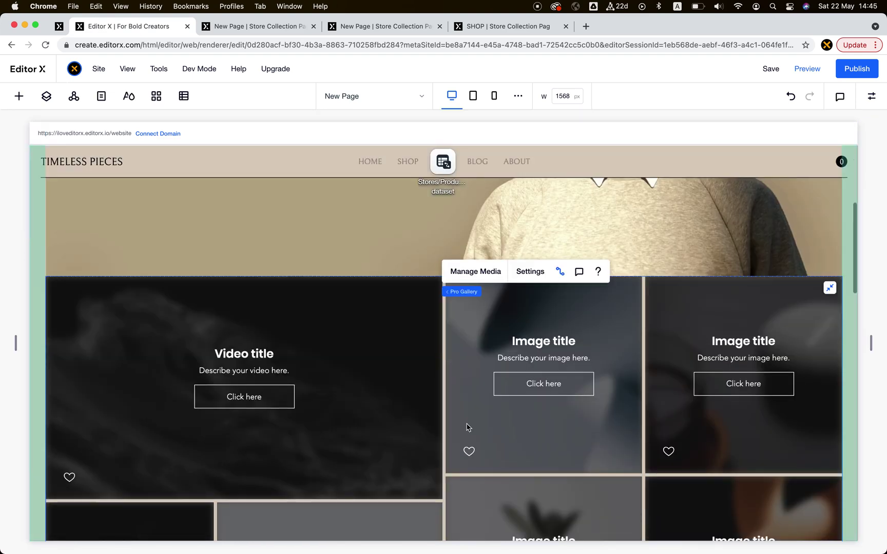
scroll(467, 426, "up", 5)
scroll(444, 488, "down", 4)
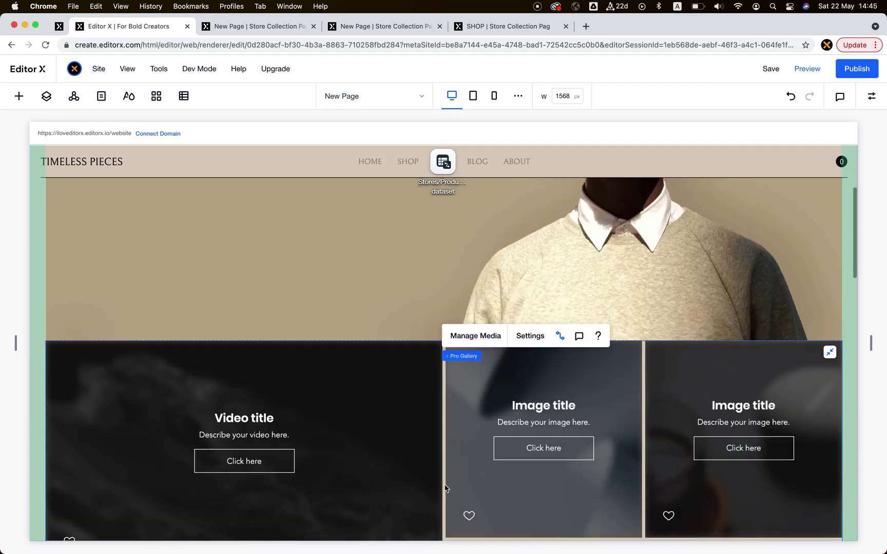
left_click(871, 96)
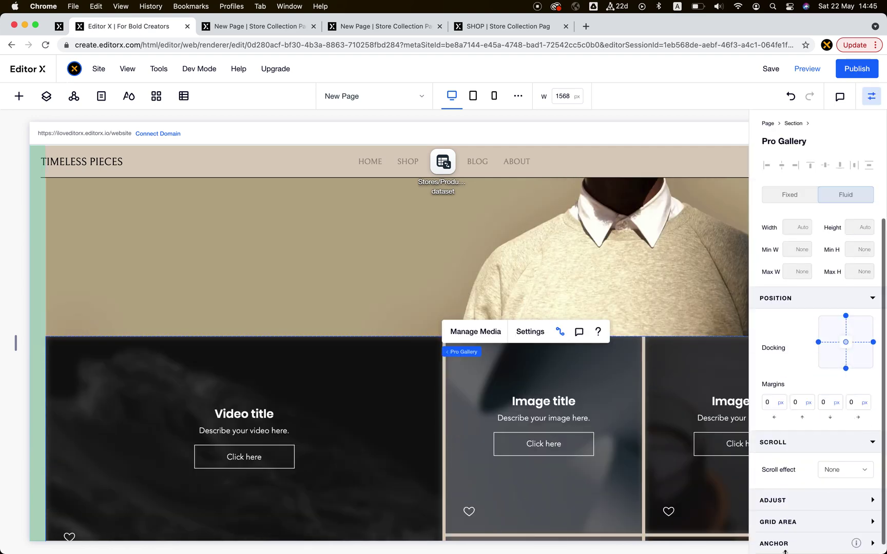
left_click(778, 522)
left_click(832, 502)
type("1")
left_click(861, 502)
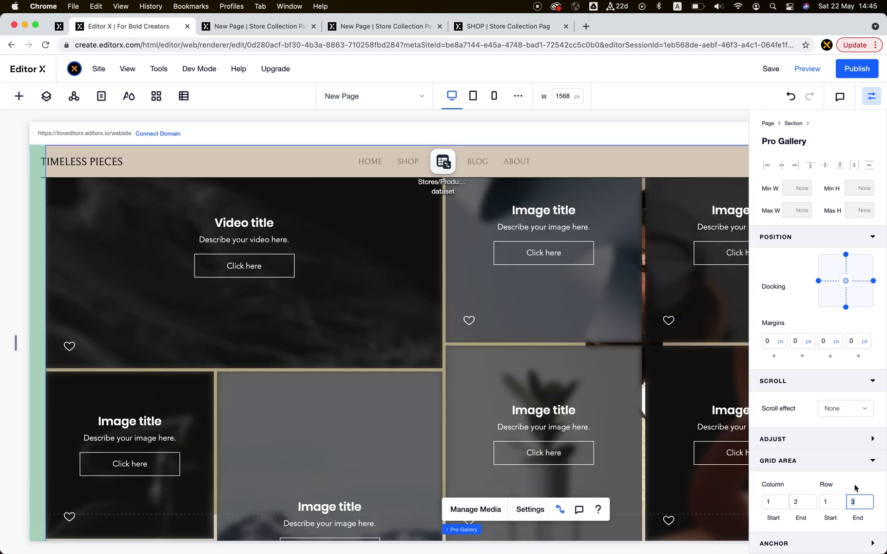
Give the gallery a Sticky scroll effect and set the section's minimum height to None.
left_click(845, 409)
key("Escape")
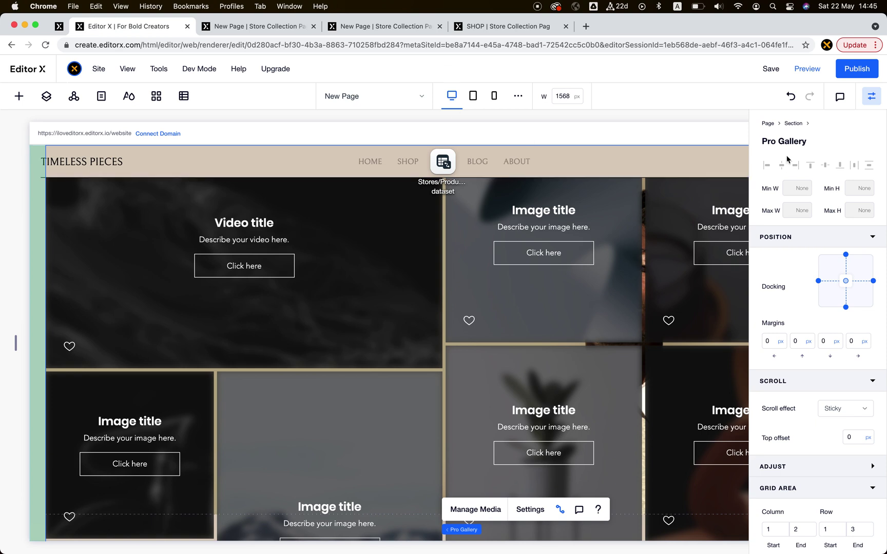
left_click(794, 124)
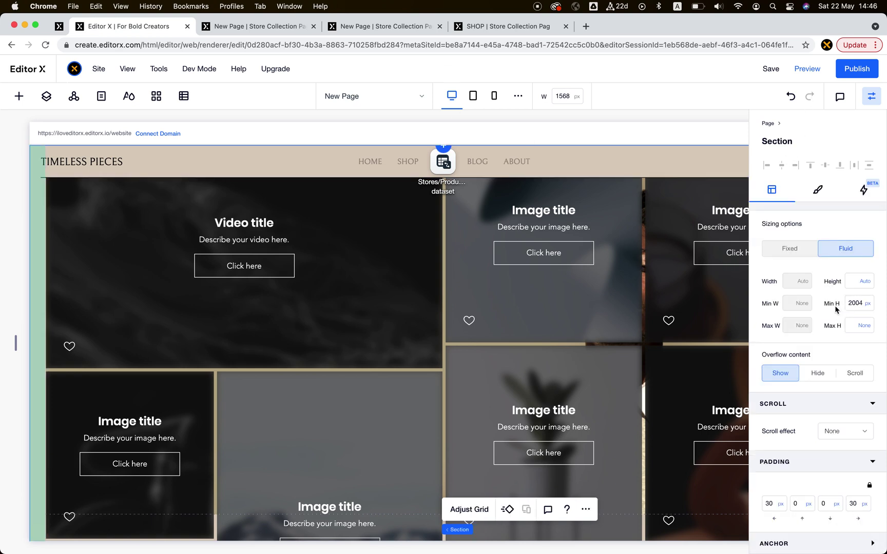
left_click(869, 307)
left_click(850, 277)
Send the Pro Gallery to the back with Arrange > Send to Back.
left_click(347, 341)
right_click(280, 285)
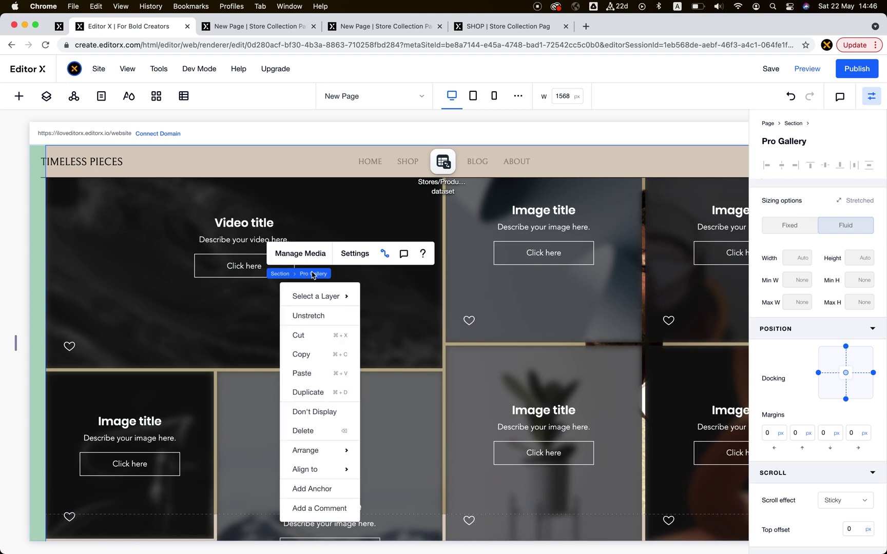
mouse_move(322, 457)
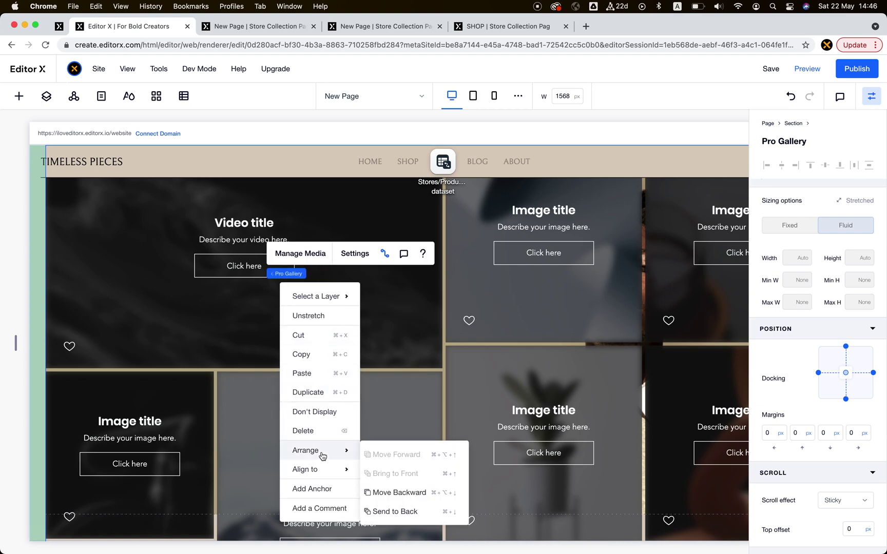
left_click(394, 512)
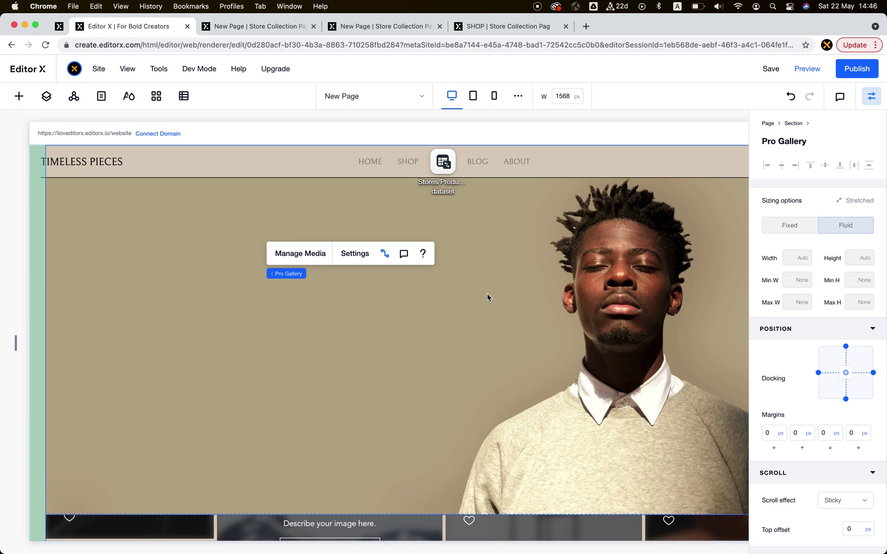
Scroll the canvas and reselect the gallery and its section to check the layering.
scroll(472, 323, "down", 5)
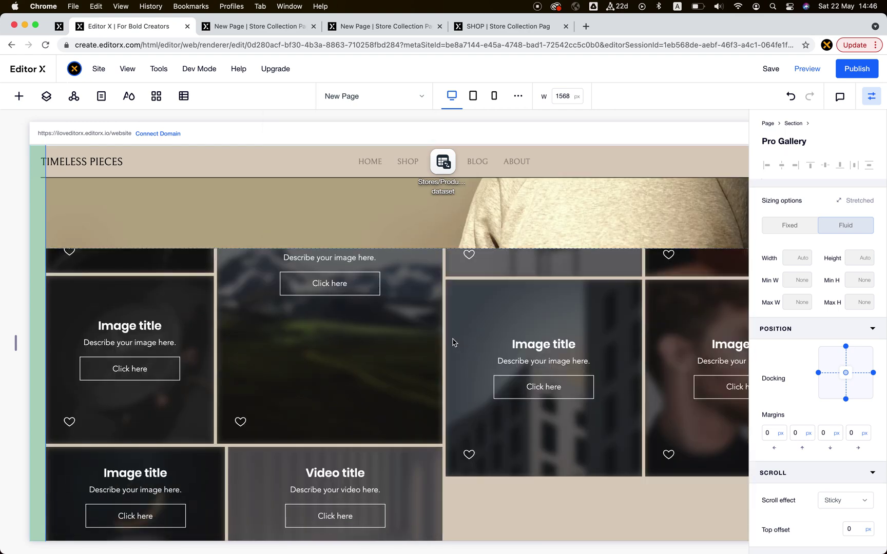
left_click(453, 342)
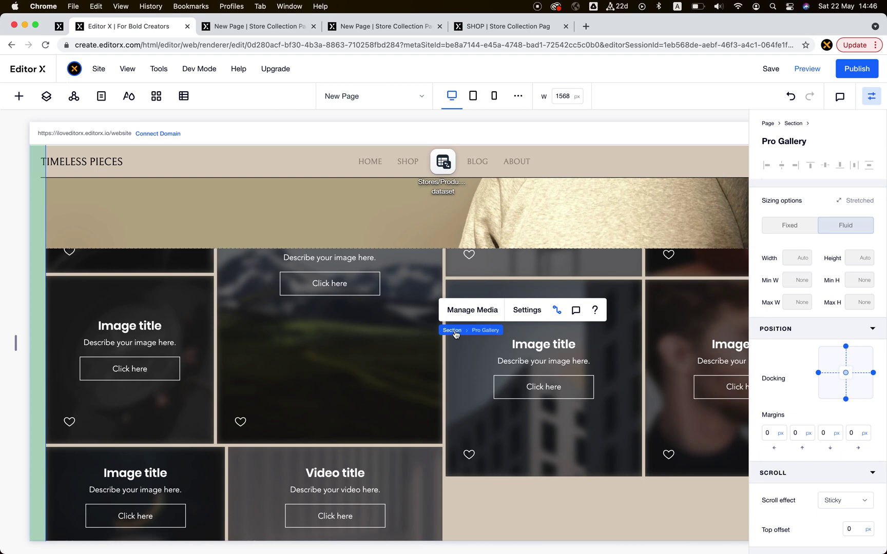
left_click(452, 330)
scroll(579, 367, "down", 5)
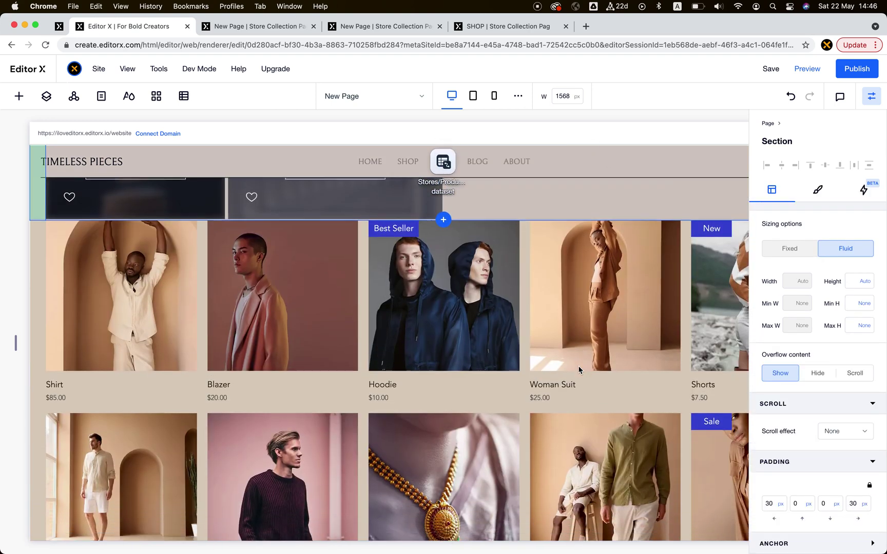
scroll(579, 370, "up", 5)
left_click(390, 360)
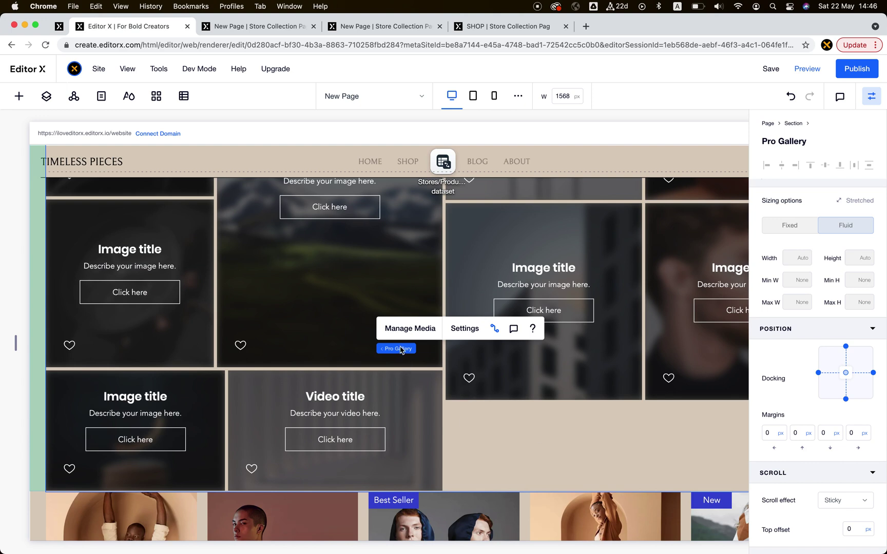
left_click(391, 349)
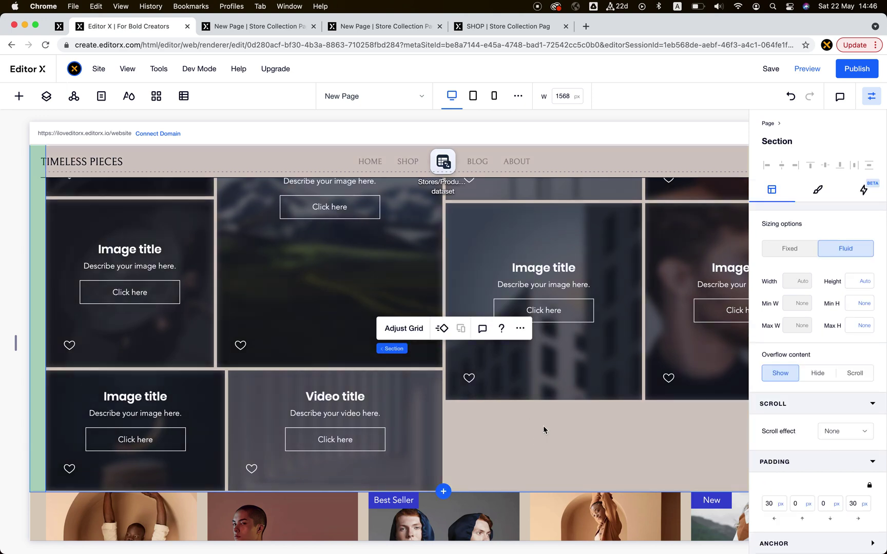
Publish, then reload the live blank-2 page and scroll from the portrait hero to the product grid.
left_click(856, 72)
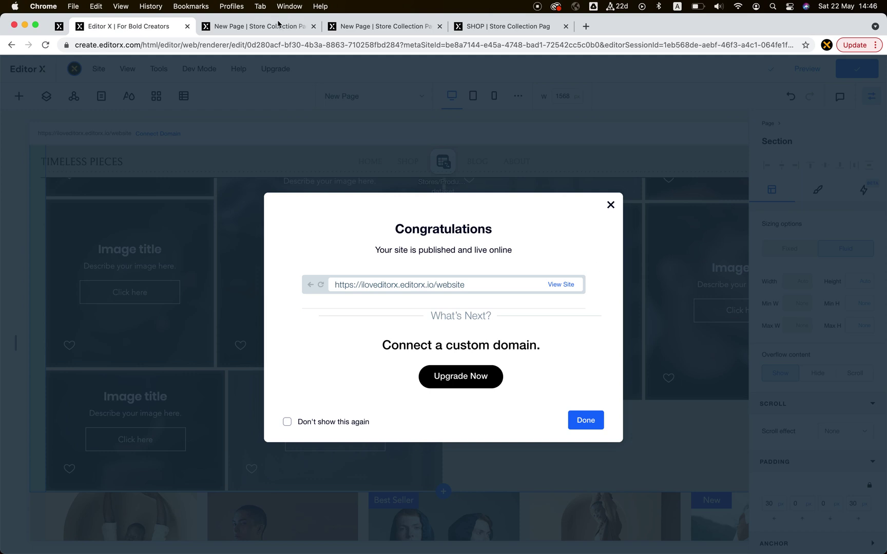
left_click(279, 26)
left_click(45, 47)
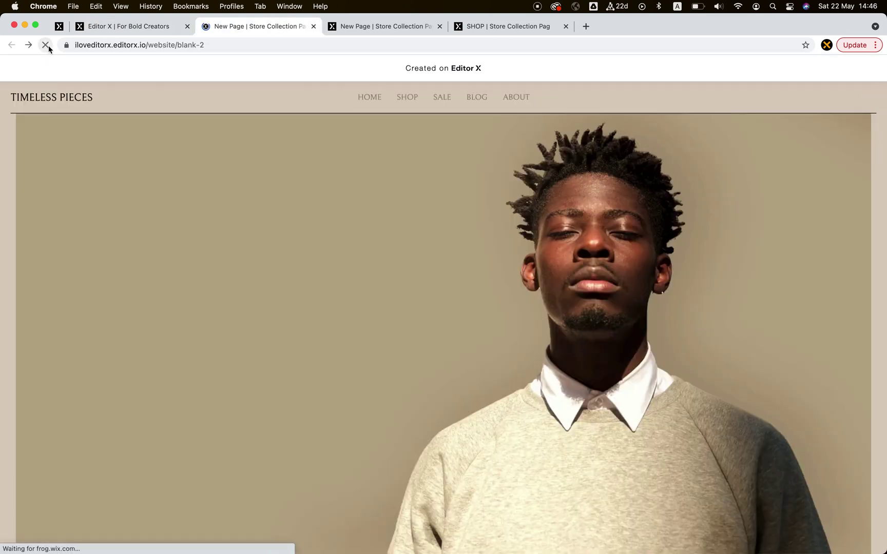
left_click(45, 45)
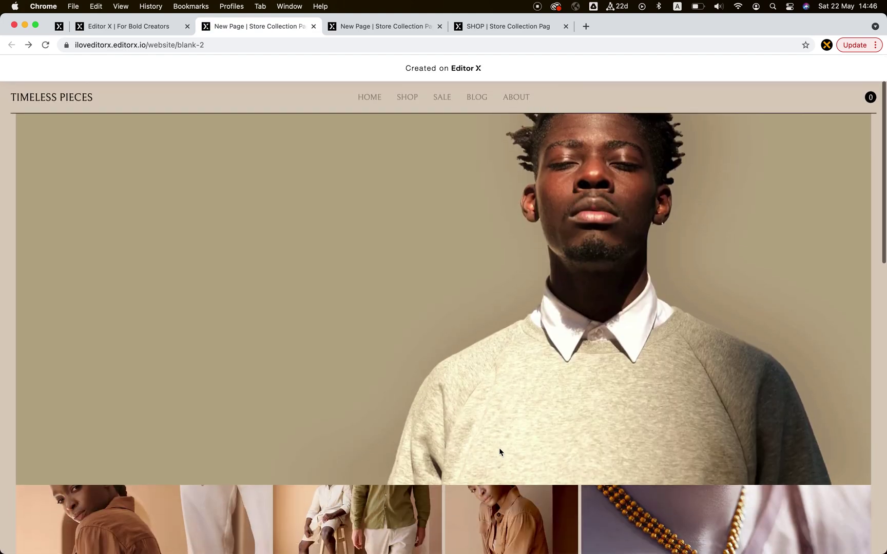
scroll(500, 452, "down", 1)
scroll(499, 447, "down", 1)
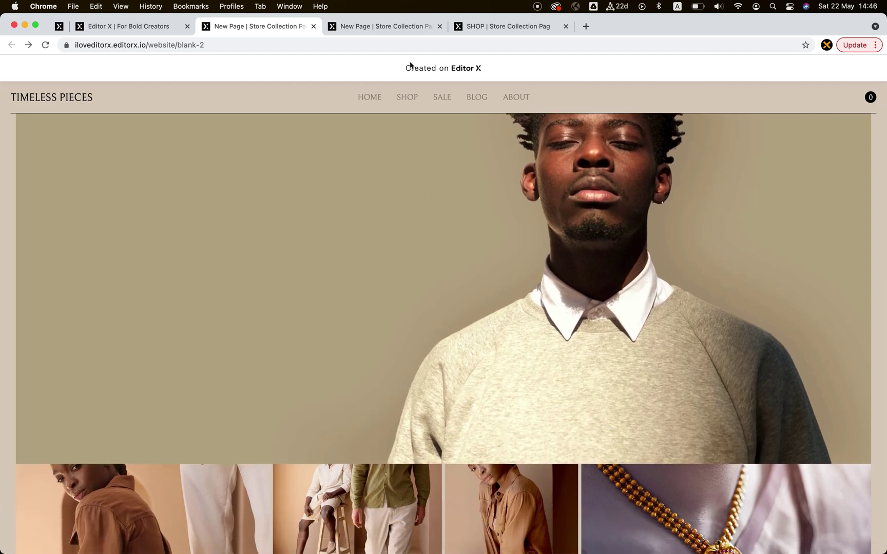
scroll(459, 288, "down", 4)
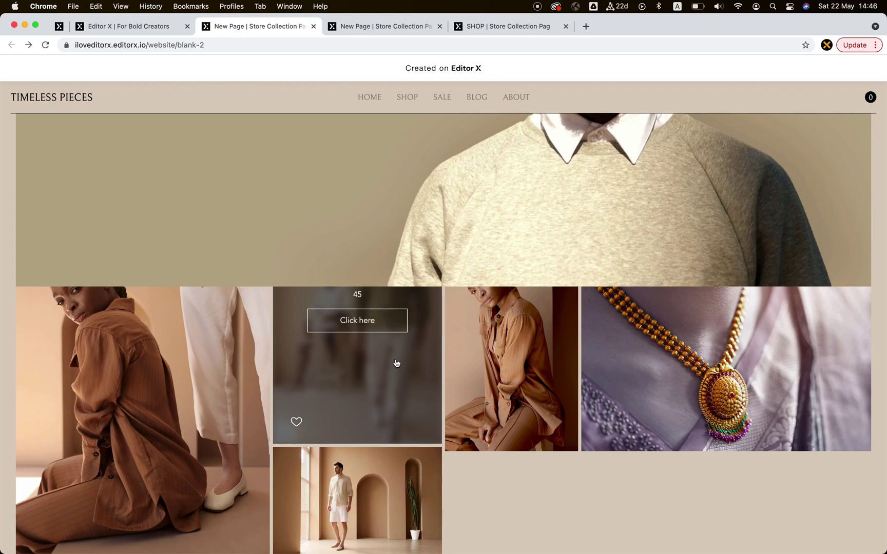
scroll(410, 370, "down", 3)
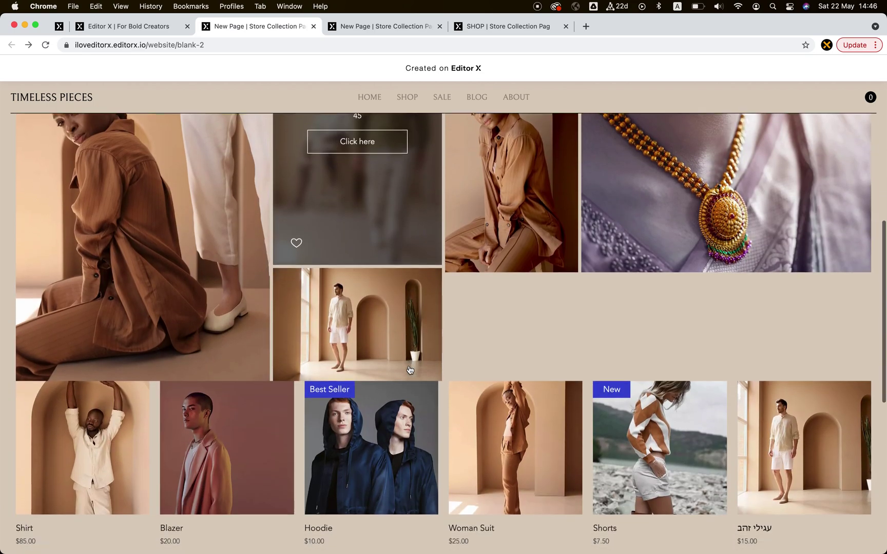
scroll(424, 248, "up", 8)
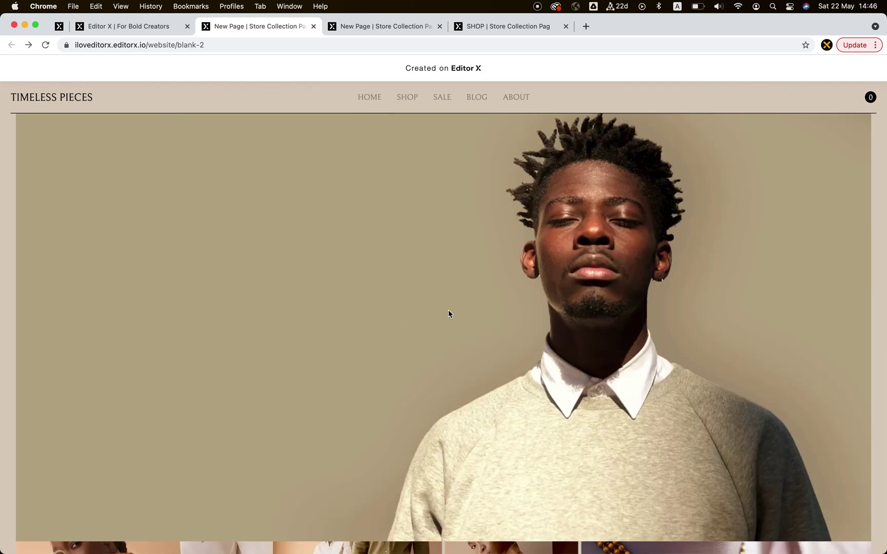
scroll(441, 339, "down", 1)
scroll(360, 282, "up", 2)
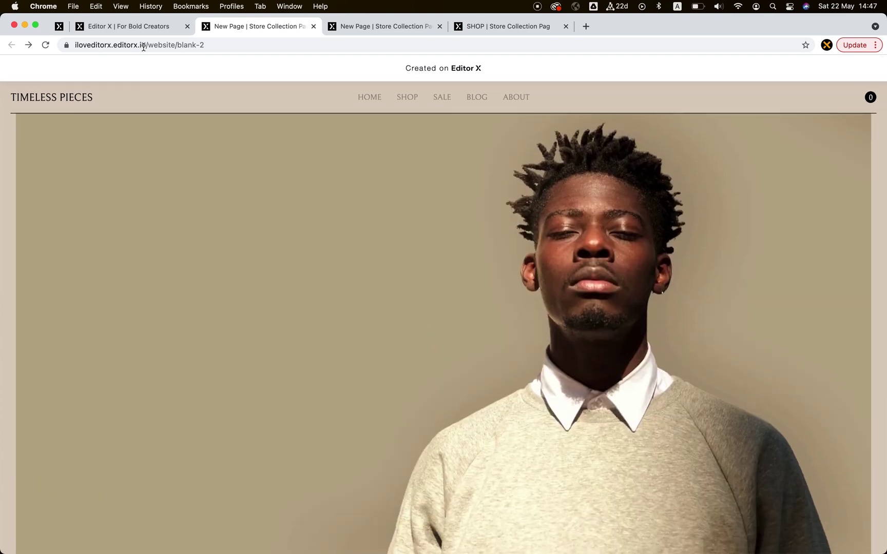
left_click(142, 28)
left_click(224, 317)
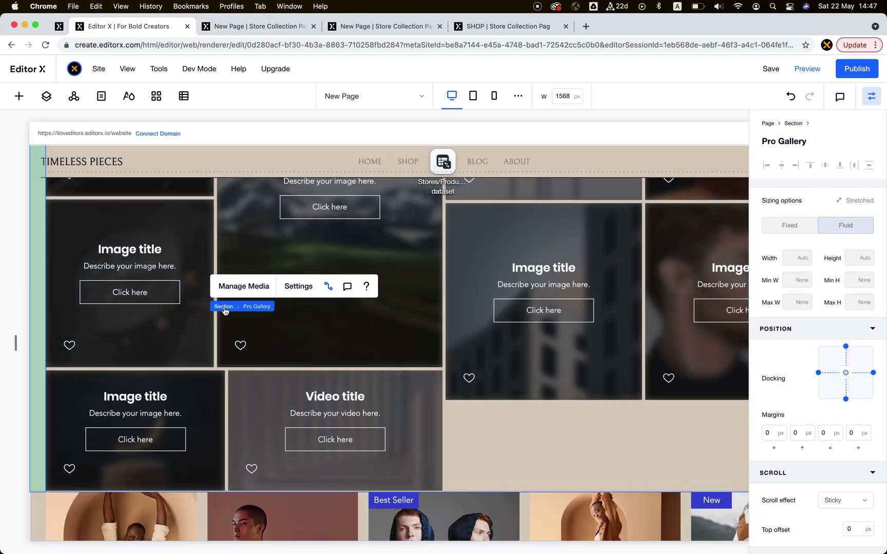
left_click(234, 310)
left_click(240, 290)
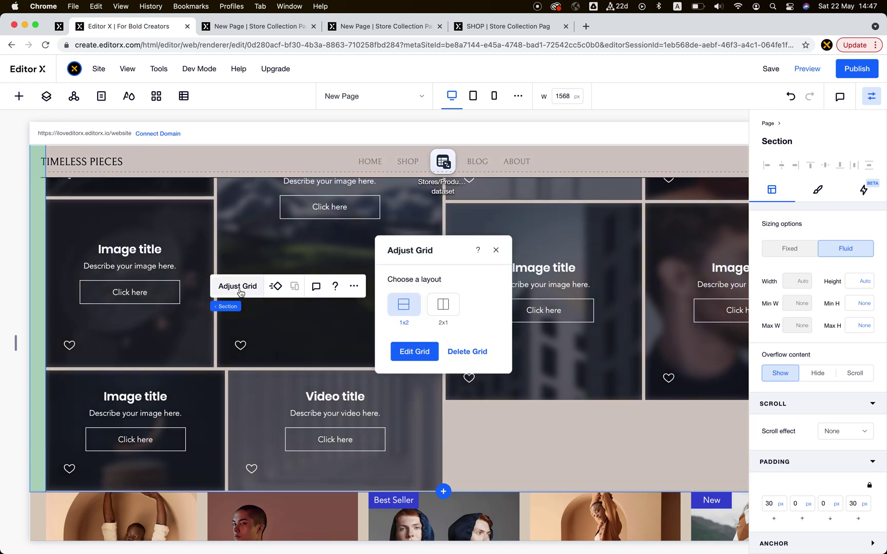
left_click(415, 355)
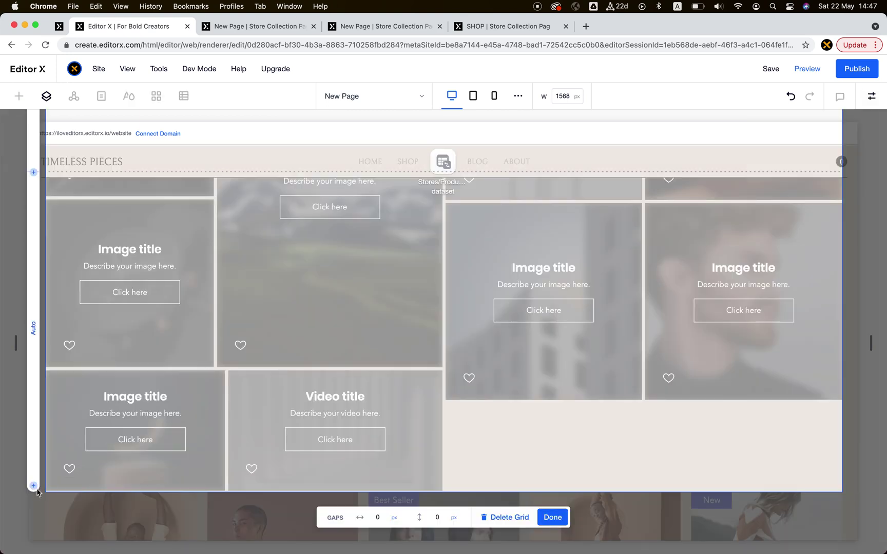
left_click(80, 494)
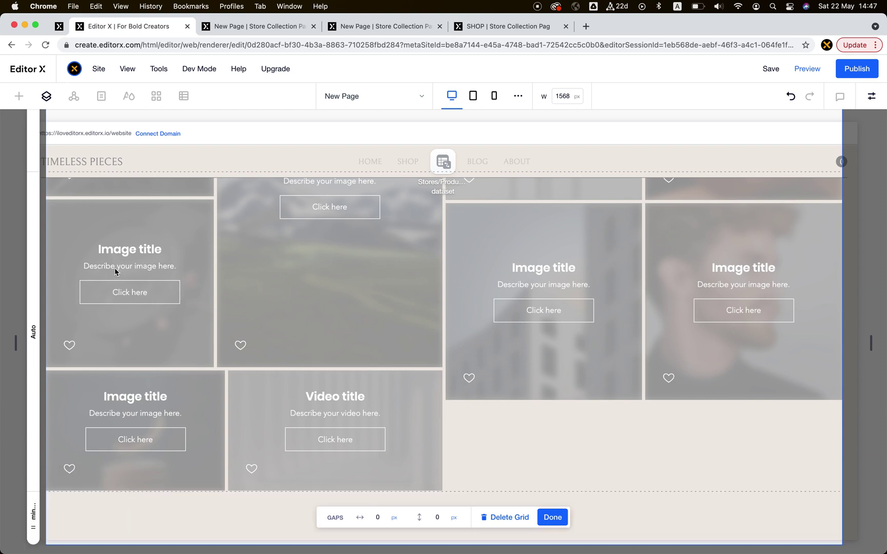
scroll(142, 324, "down", 2)
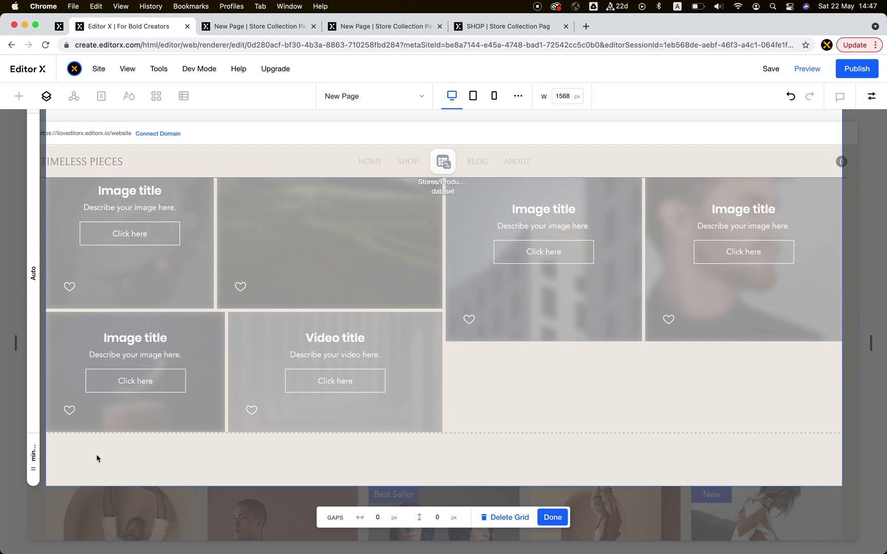
scroll(105, 432, "up", 10)
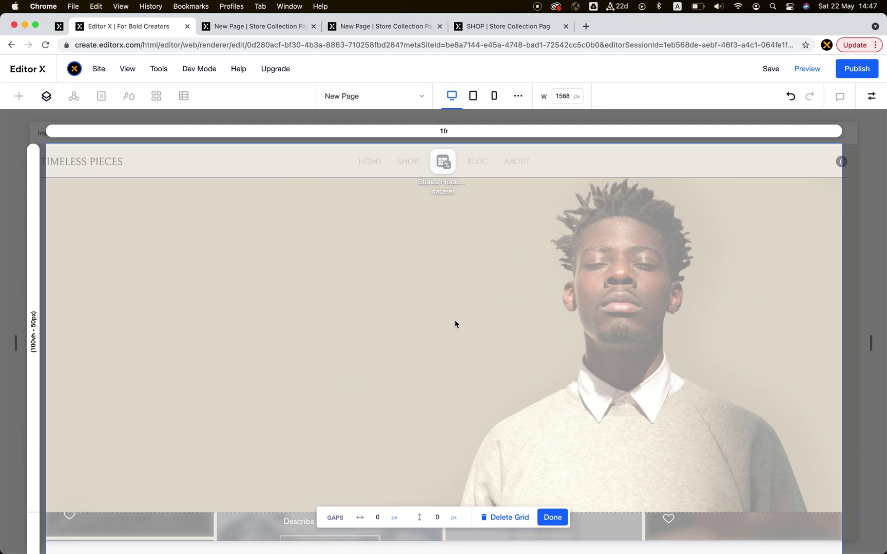
scroll(455, 319, "down", 2)
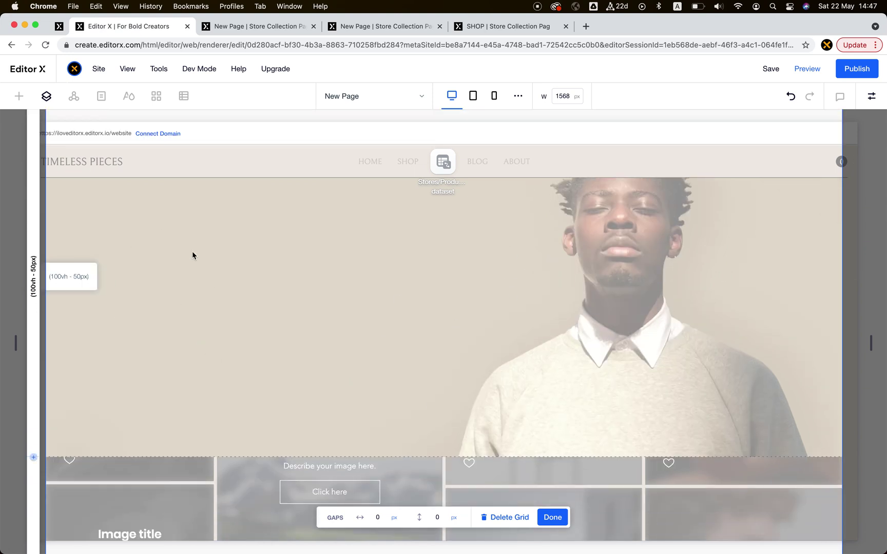
scroll(109, 284, "up", 2)
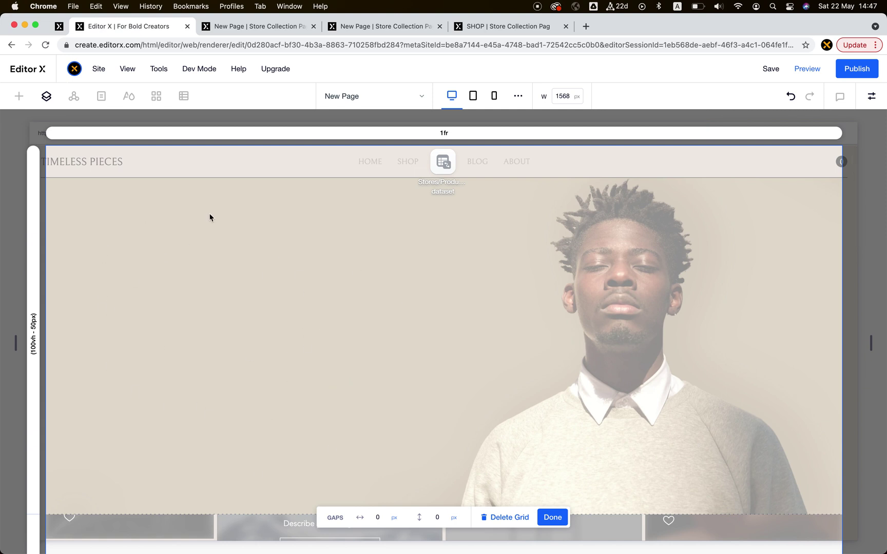
scroll(240, 307, "down", 2)
scroll(239, 305, "up", 2)
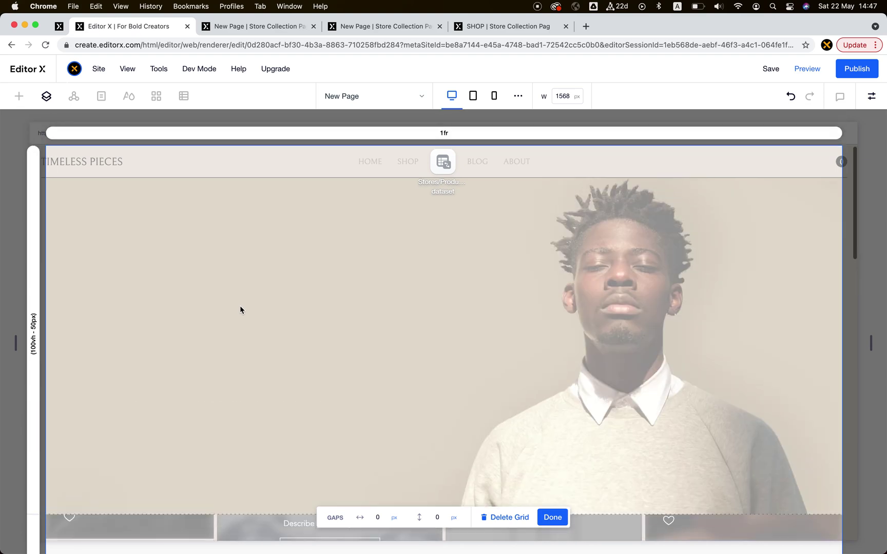
scroll(240, 308, "down", 5)
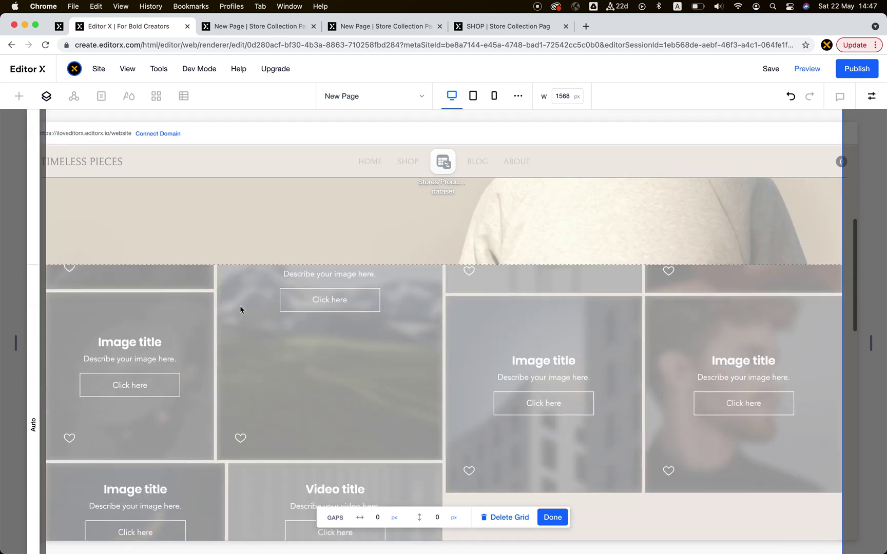
scroll(239, 306, "down", 1)
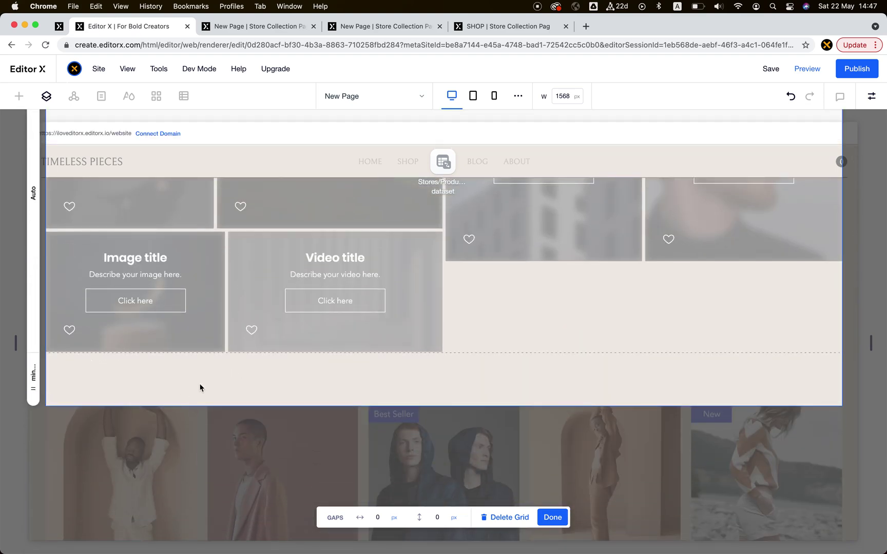
scroll(194, 384, "up", 3)
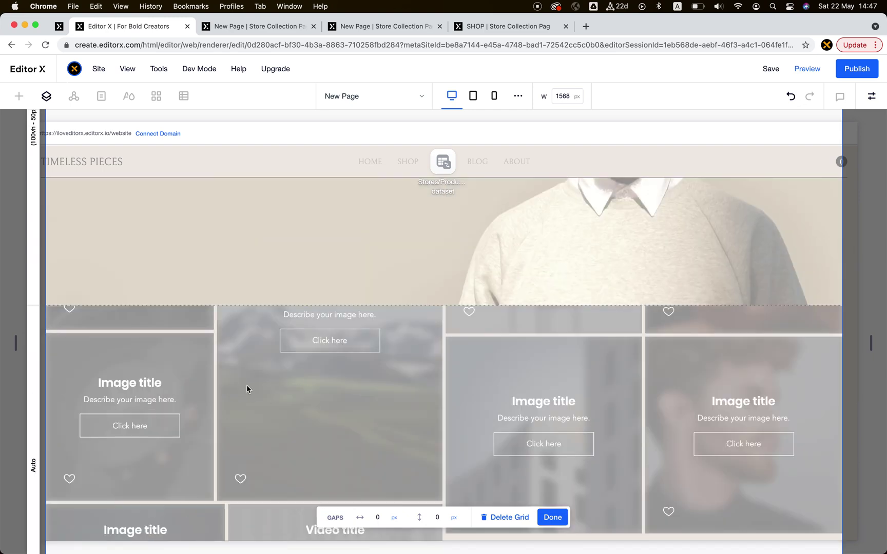
scroll(261, 253, "down", 8)
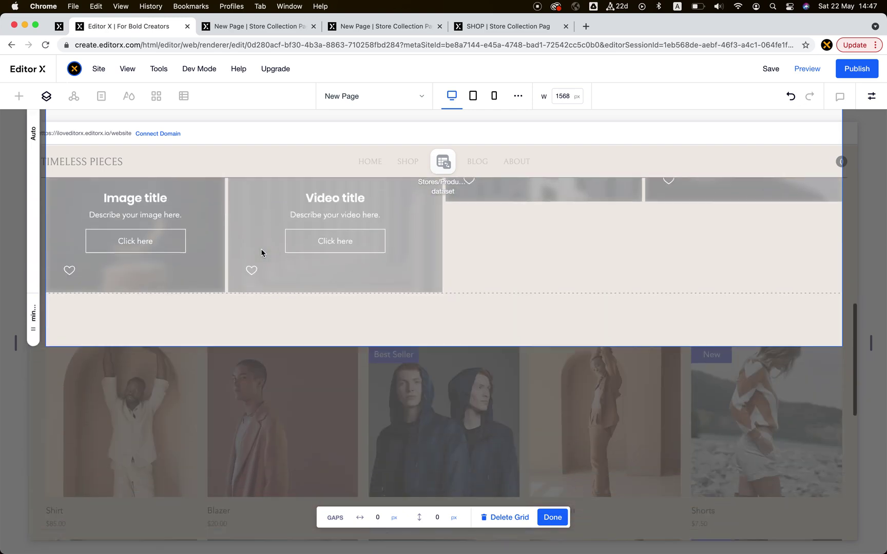
Switch the bottom row's height to a calculated formula and start editing it with vh.
left_click(35, 296)
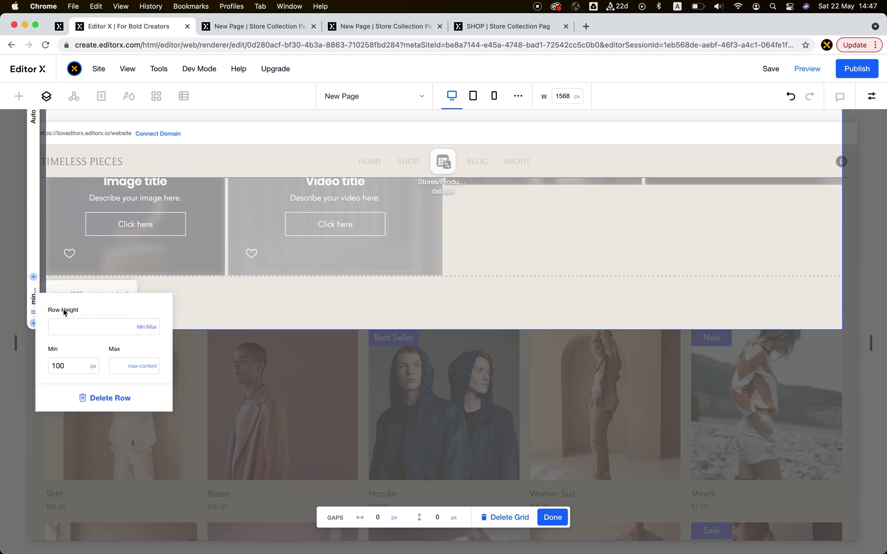
left_click(142, 328)
left_click(165, 385)
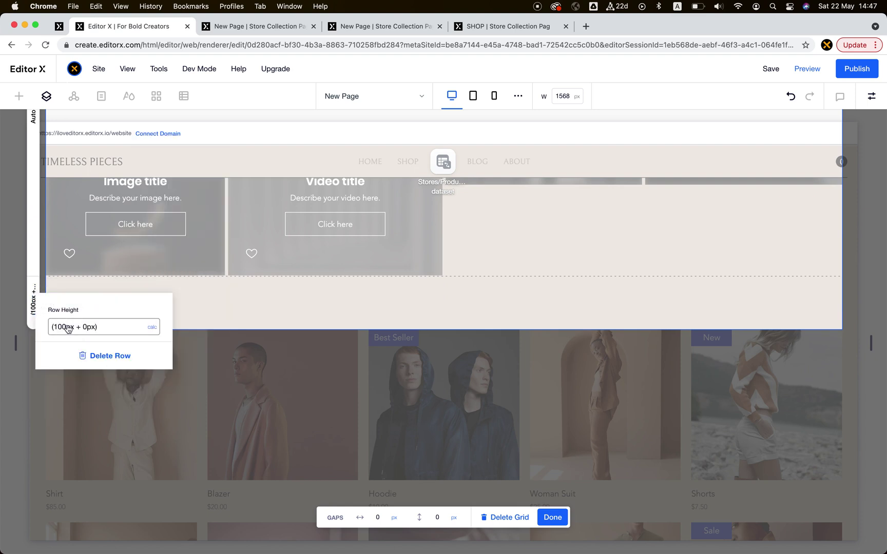
left_click(62, 327)
left_click(52, 327)
type("vh")
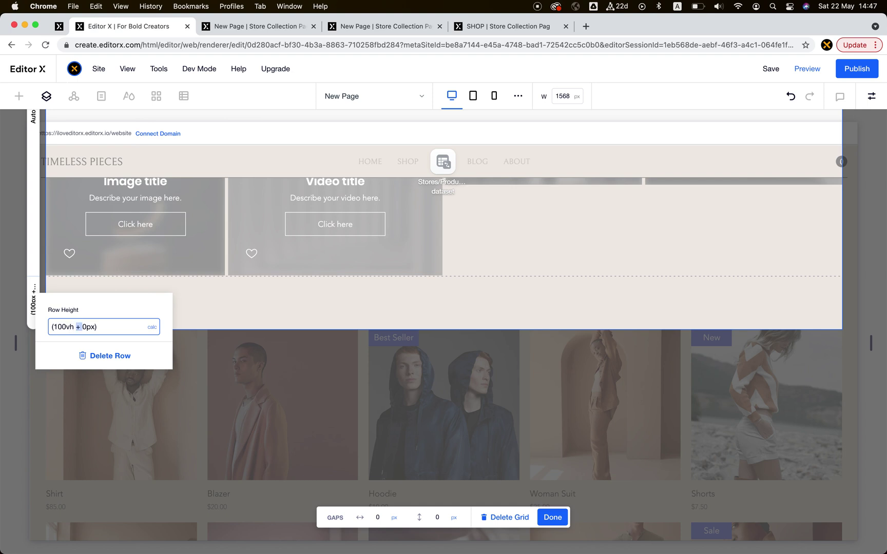
key("Return")
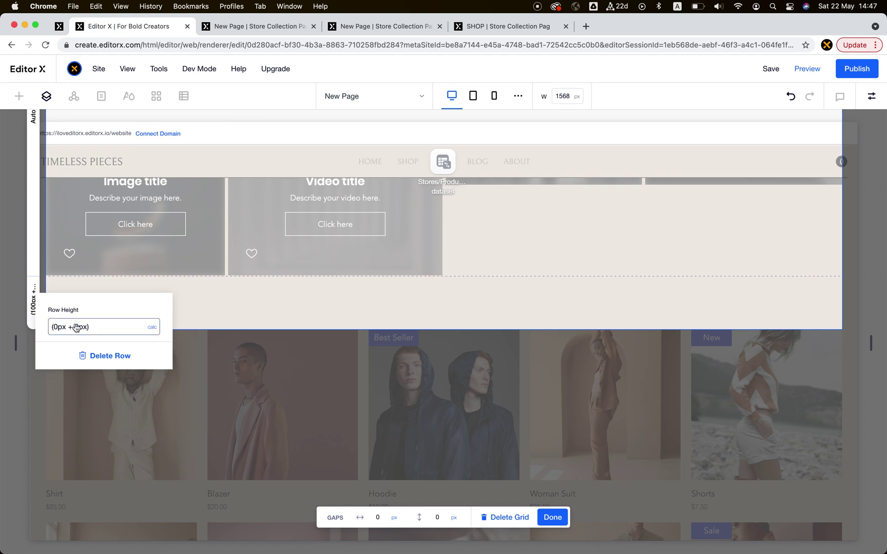
Complete the row height formula as (100vh - 50px) and finish editing the grid.
left_click(75, 327)
left_click(53, 327)
type("100")
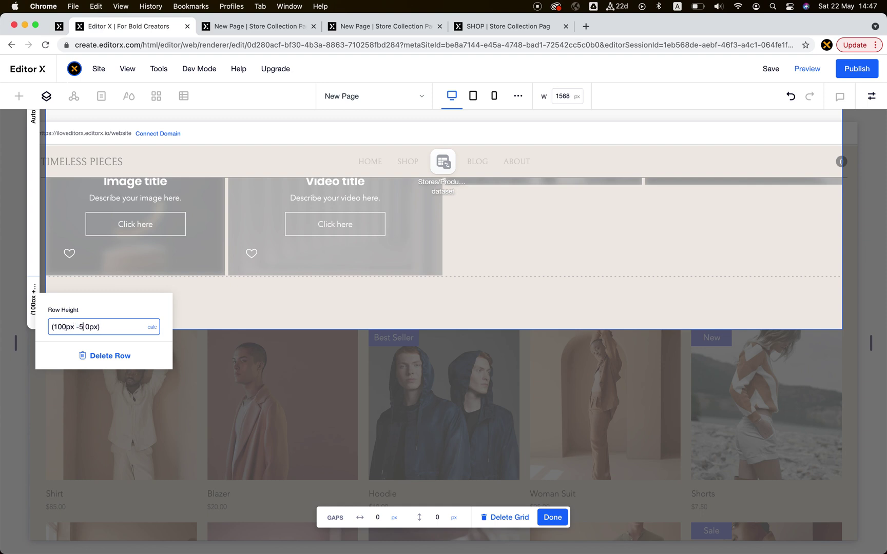
key("Return")
left_click(262, 357)
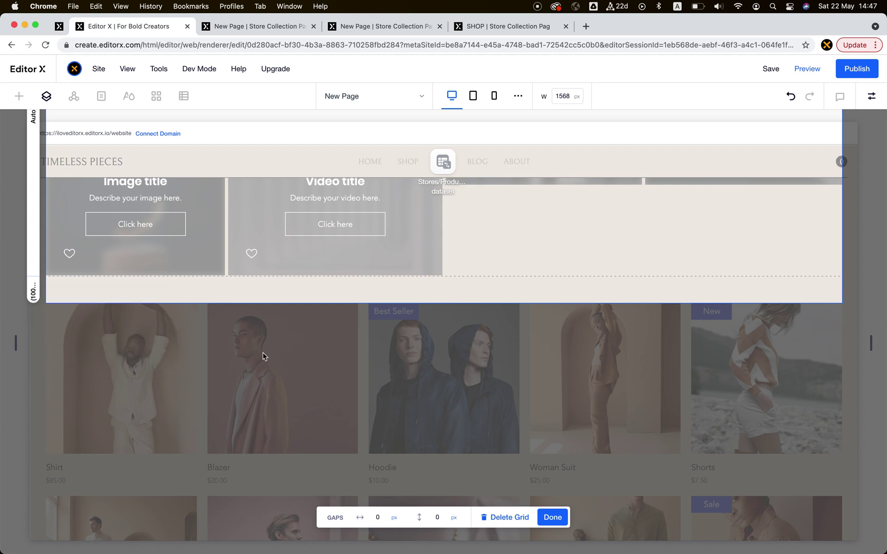
left_click(34, 291)
left_click(69, 318)
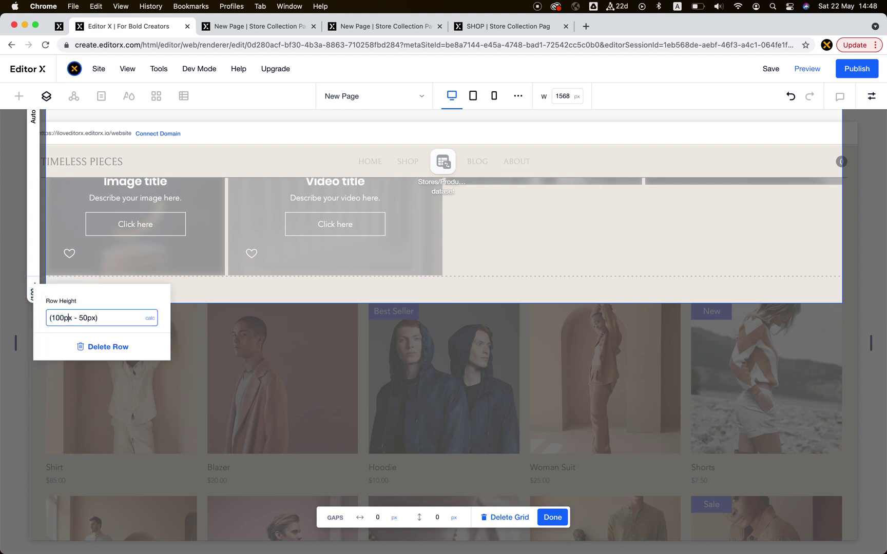
type("vh")
key("Return")
left_click(345, 312)
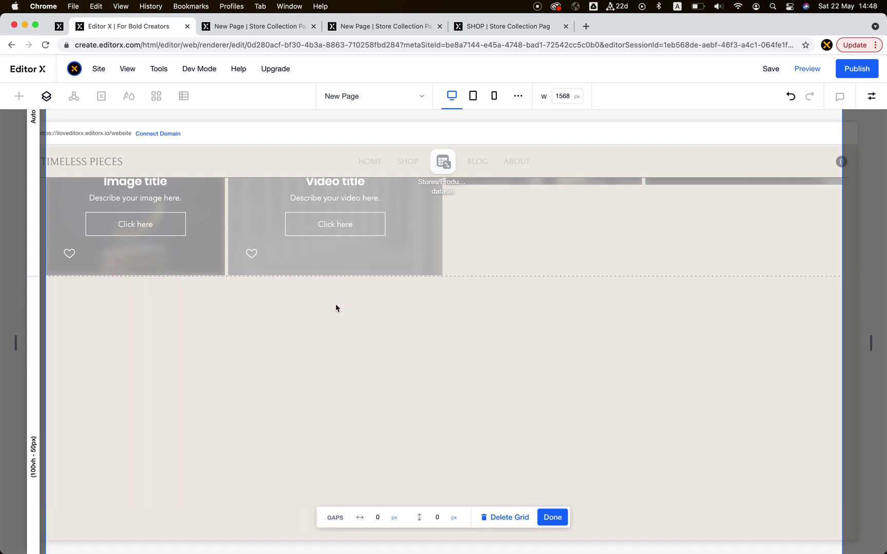
left_click(552, 518)
Publish, reload and scroll the live page past the hero and gallery, then return to the editor.
left_click(854, 68)
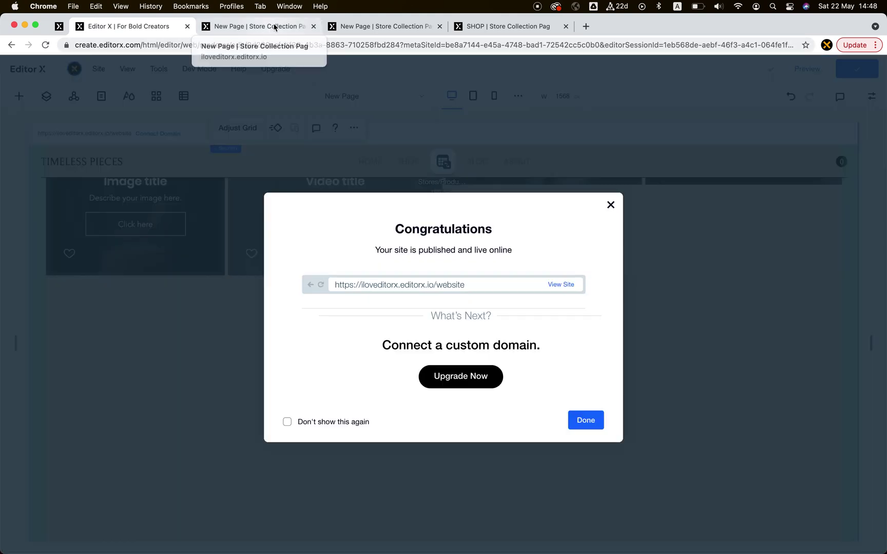
left_click(266, 30)
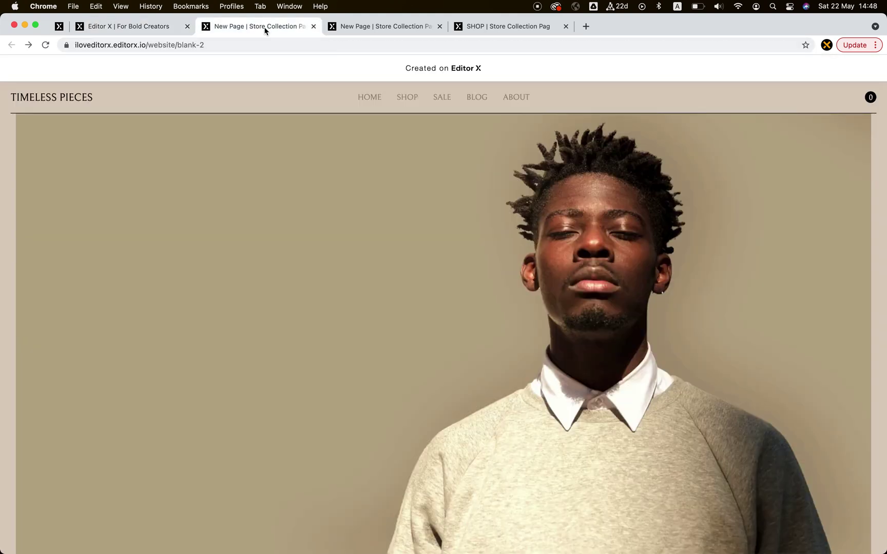
left_click(54, 48)
scroll(316, 307, "down", 3)
scroll(315, 307, "down", 2)
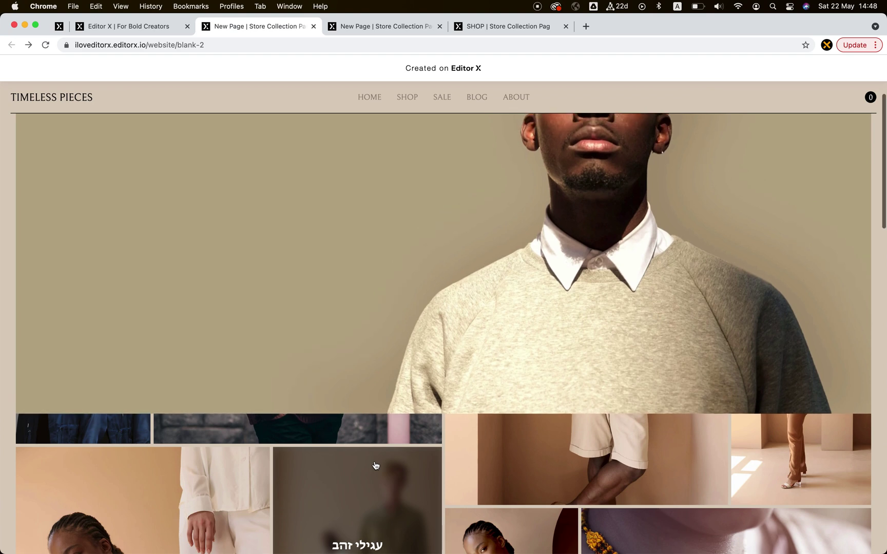
scroll(376, 466, "down", 5)
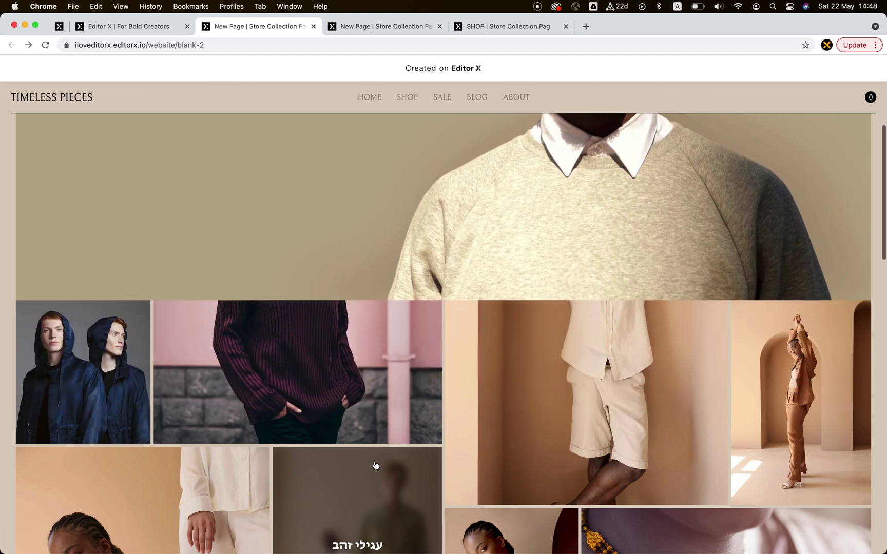
scroll(375, 466, "down", 4)
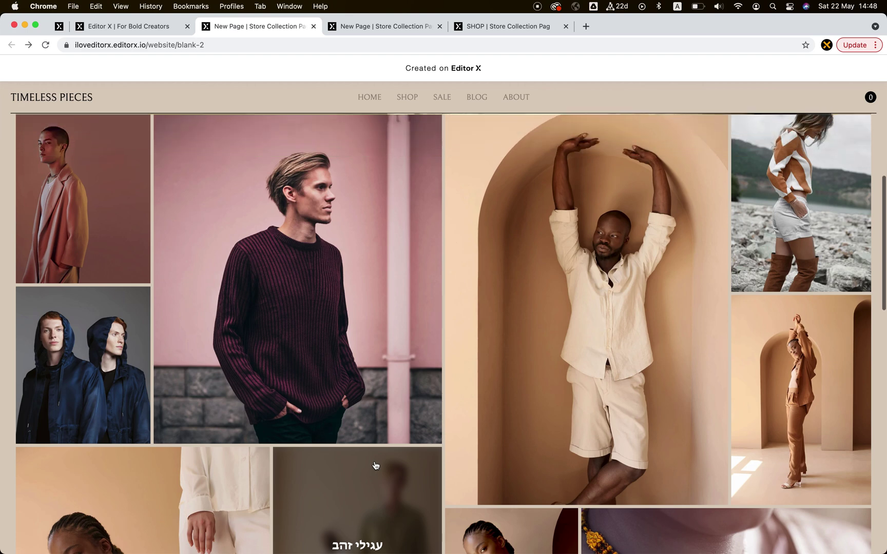
scroll(375, 466, "up", 3)
scroll(375, 466, "up", 8)
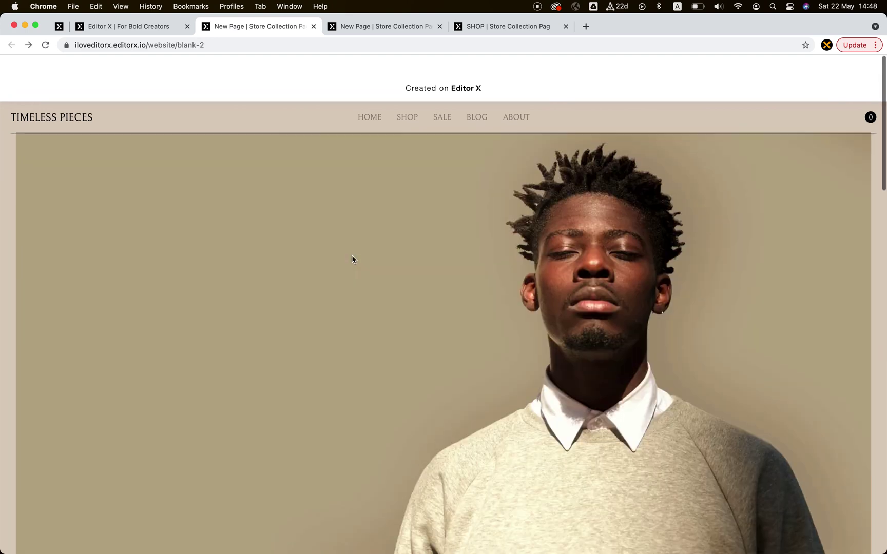
scroll(369, 318, "down", 8)
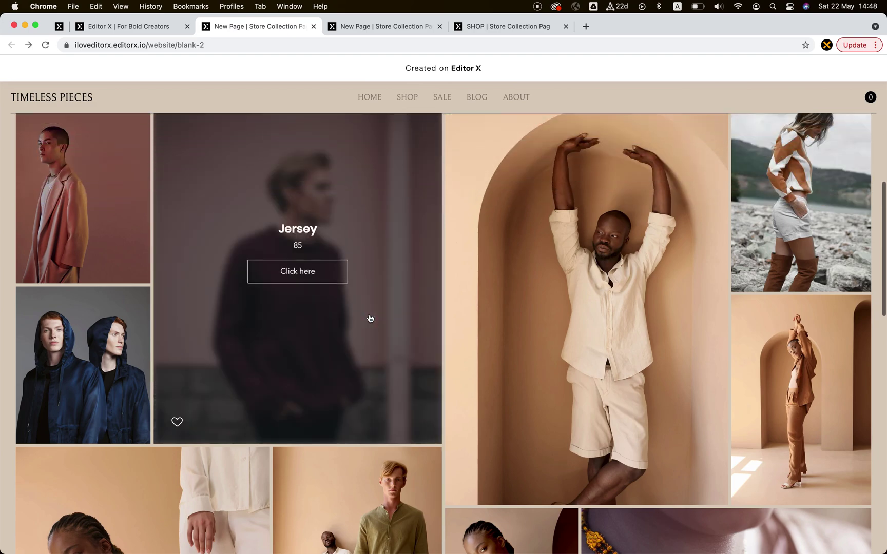
scroll(370, 318, "down", 4)
scroll(370, 318, "down", 10)
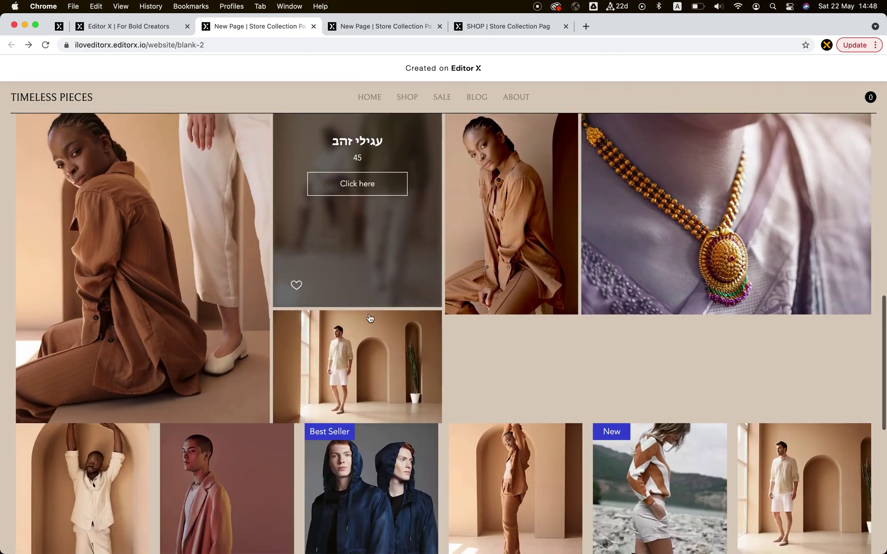
scroll(369, 318, "up", 20)
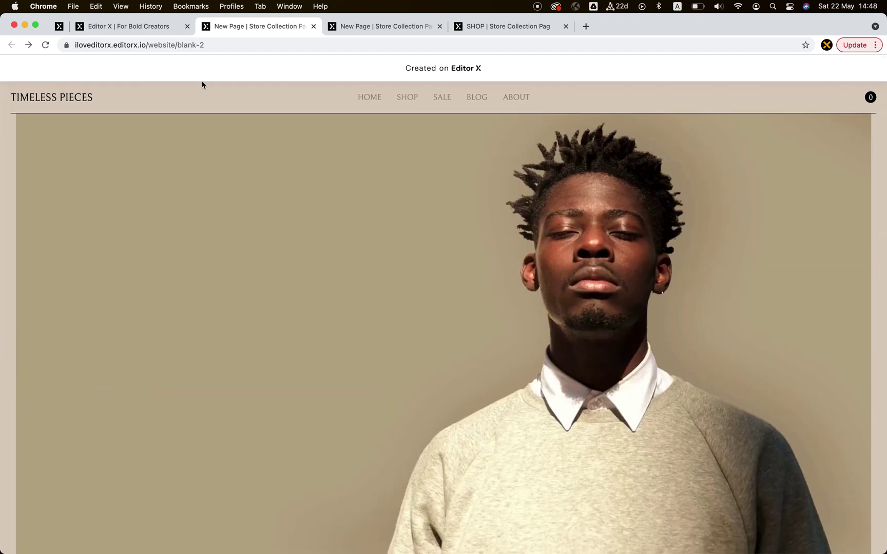
left_click(154, 27)
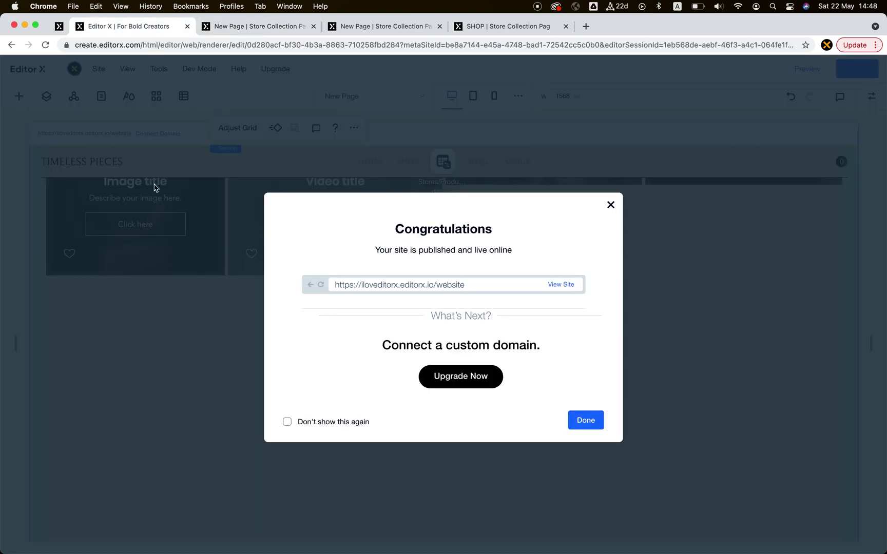
key("Escape")
Give the product gallery a 100 px top margin.
scroll(483, 328, "down", 2)
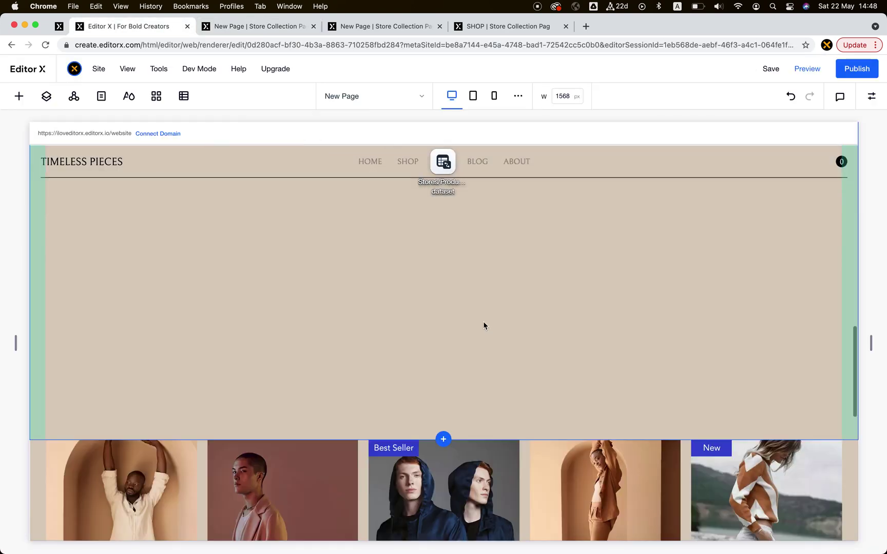
left_click(519, 468)
left_click(872, 96)
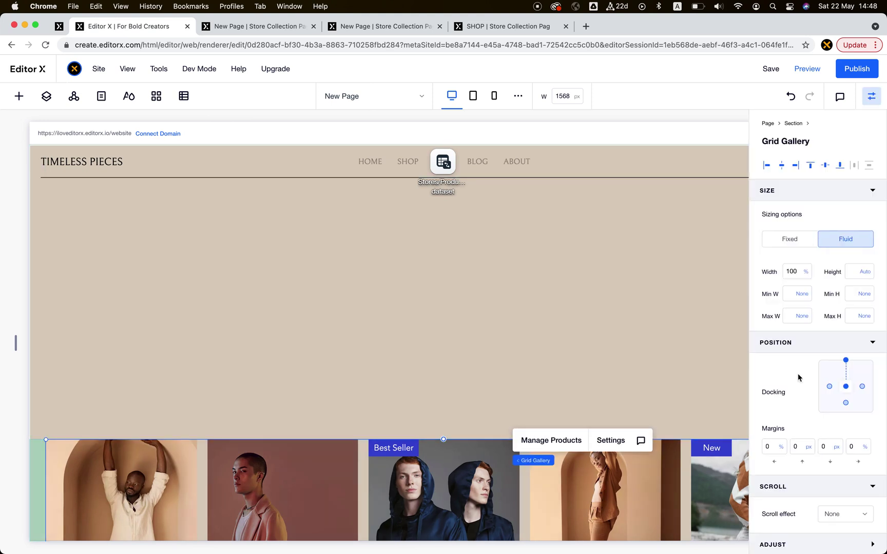
left_click(803, 446)
type("100")
key("Return")
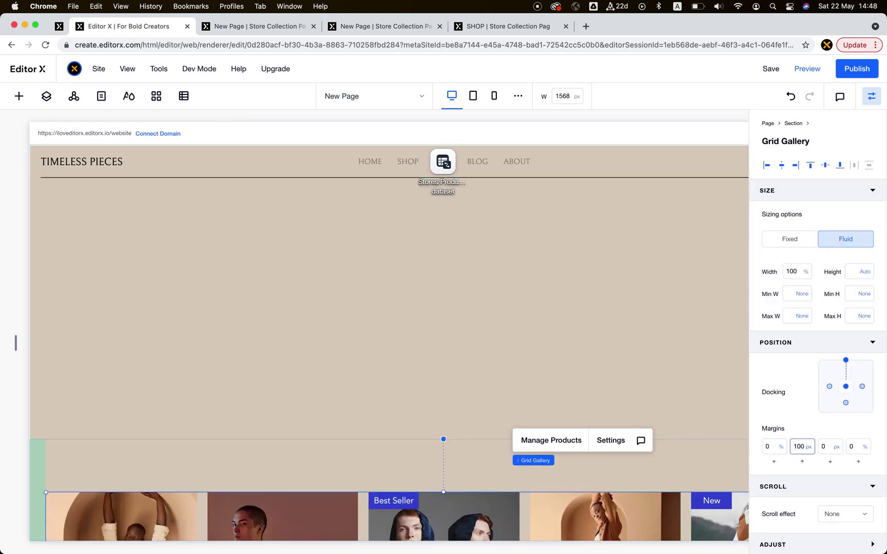
Open the product gallery's collection settings and close them again.
scroll(491, 330, "down", 3)
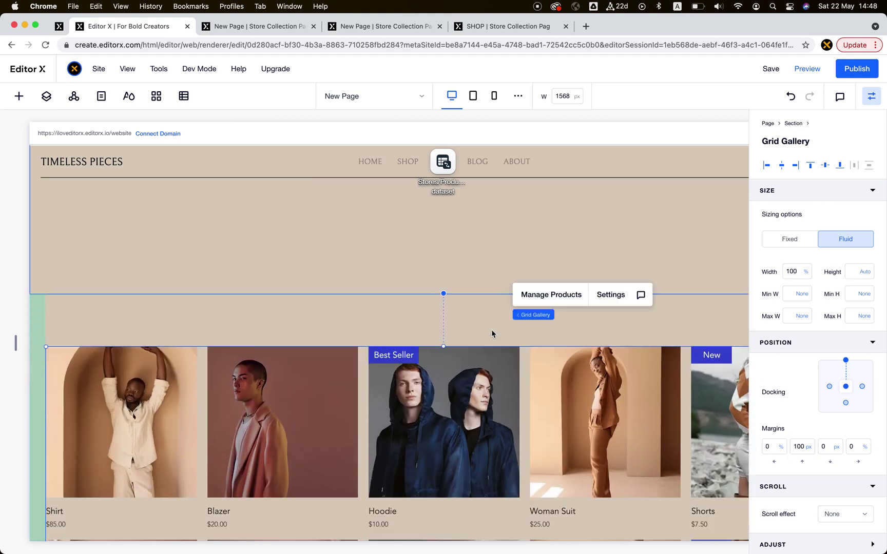
left_click(360, 439)
scroll(359, 439, "up", 4)
scroll(359, 439, "down", 3)
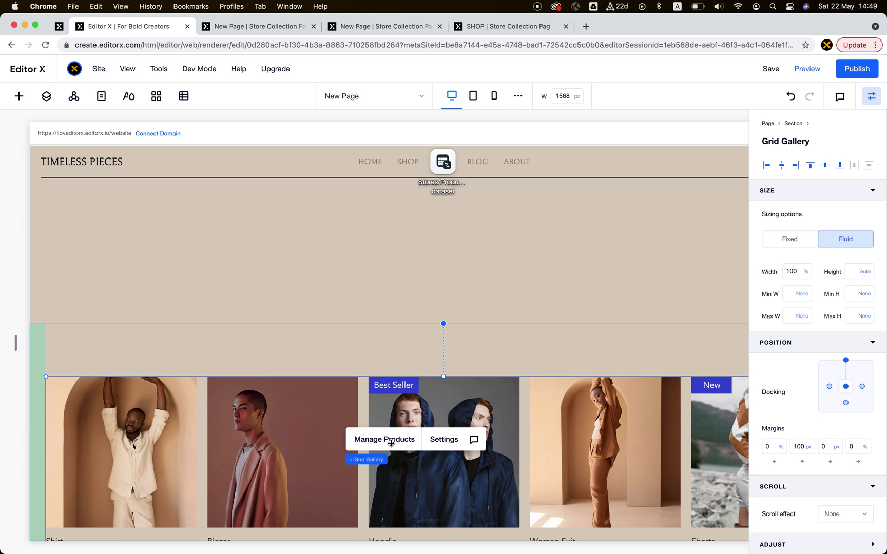
left_click(442, 441)
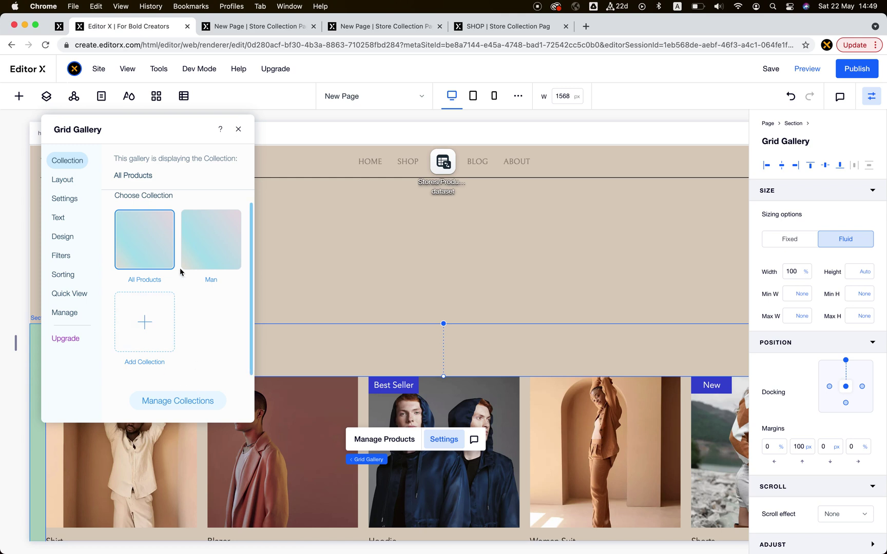
left_click(322, 399)
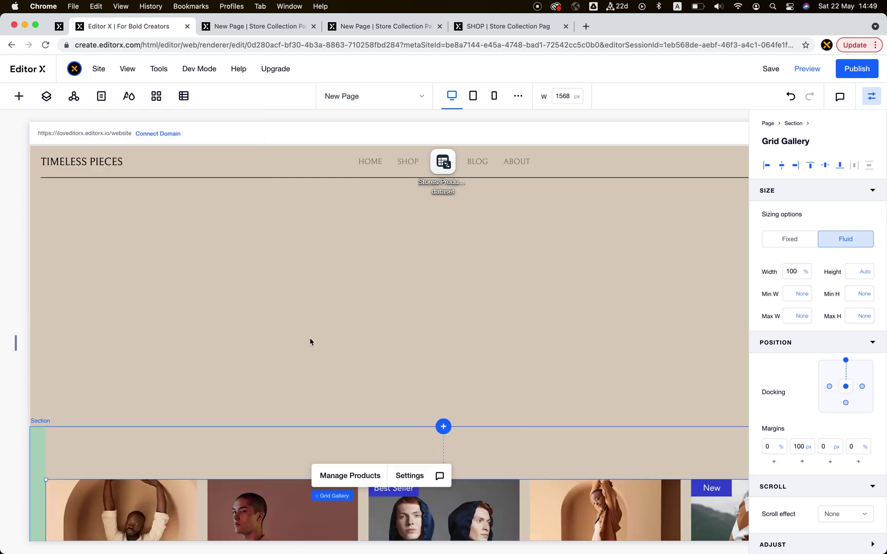
Reselect the Grid Gallery and Pro Gallery, then scroll up to the hero portrait.
scroll(309, 337, "down", 6)
scroll(356, 276, "up", 5)
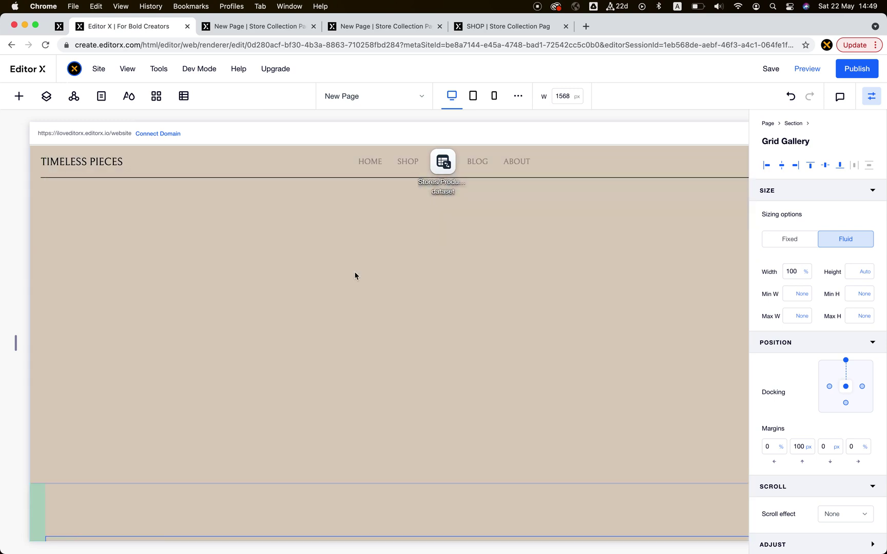
scroll(347, 407, "down", 2)
left_click(344, 420)
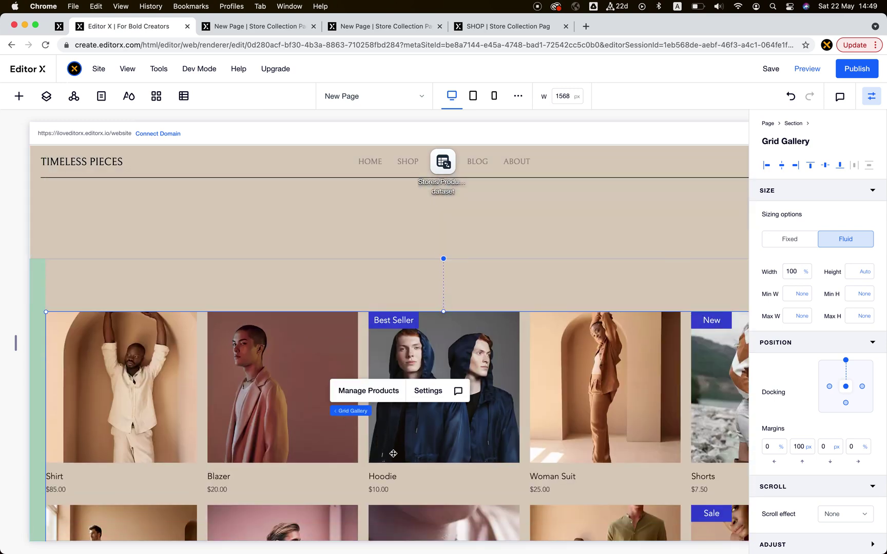
scroll(374, 457, "up", 2)
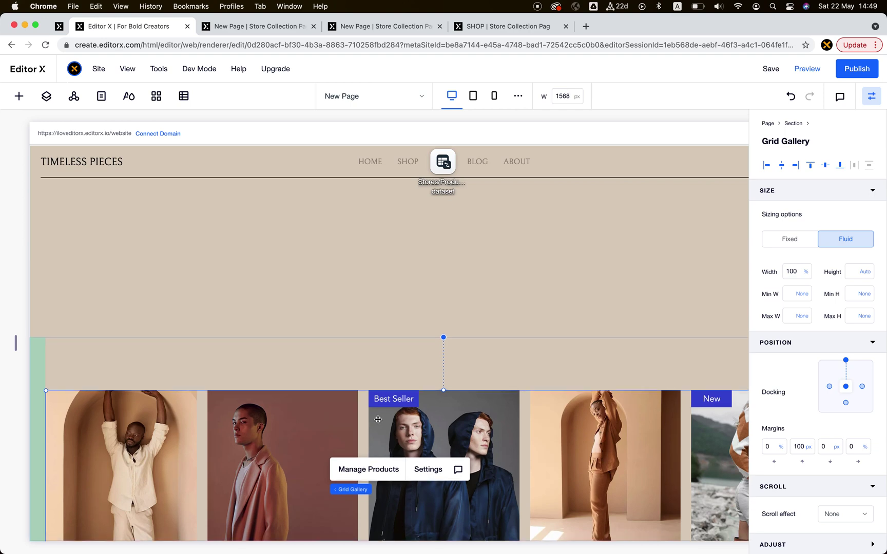
scroll(378, 419, "up", 3)
scroll(365, 257, "down", 10)
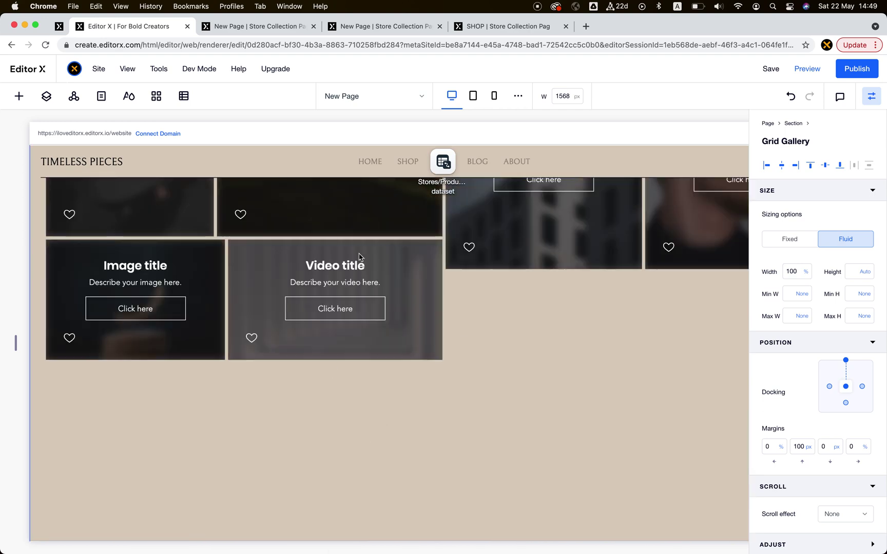
left_click(472, 316)
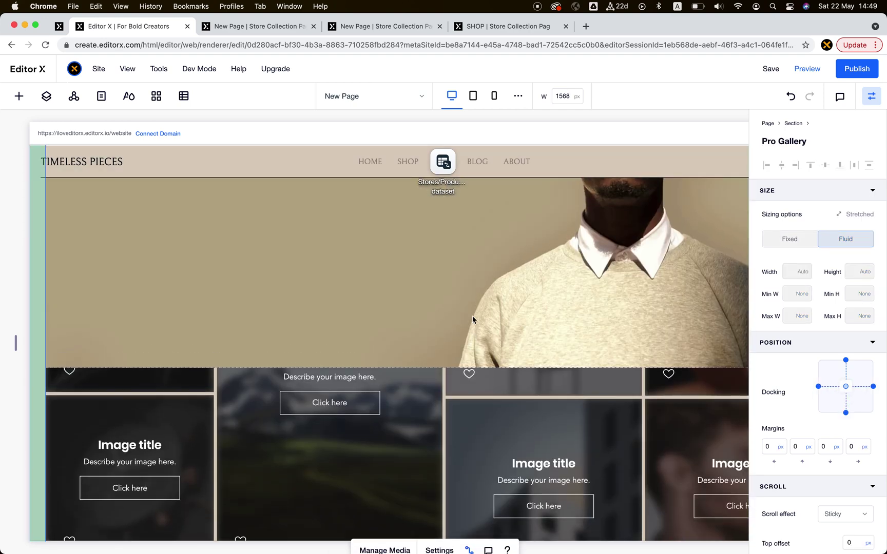
scroll(344, 285, "up", 5)
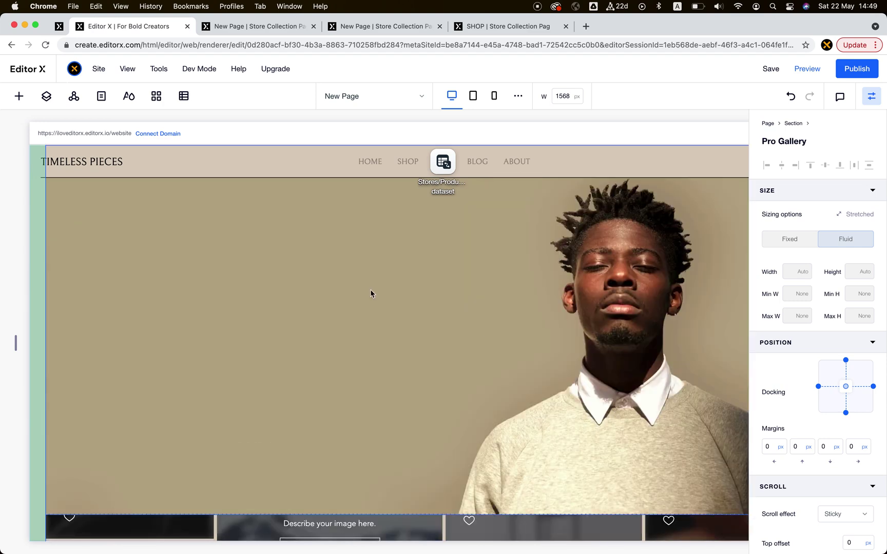
Scroll the live SHOP page's Timeless Pieces hero, then switch to the published New Page.
left_click(490, 28)
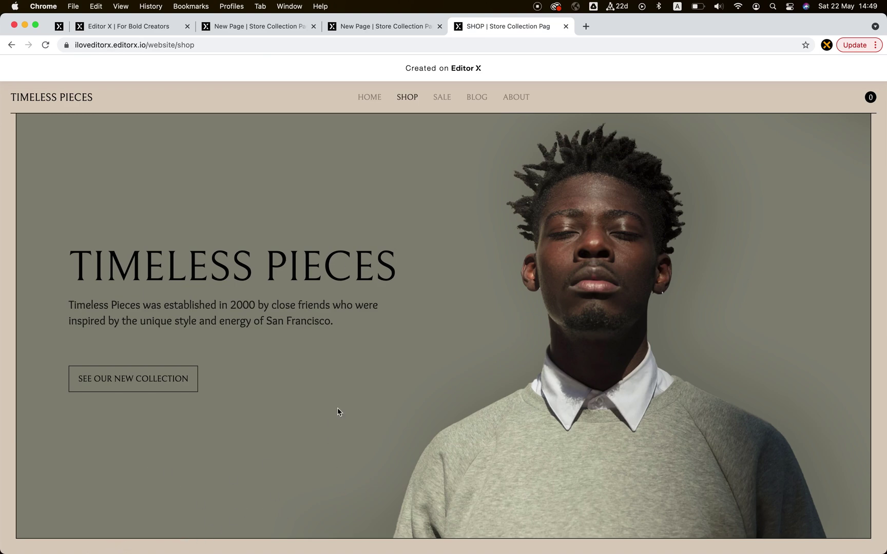
scroll(337, 408, "down", 2)
scroll(337, 406, "up", 2)
left_click(271, 25)
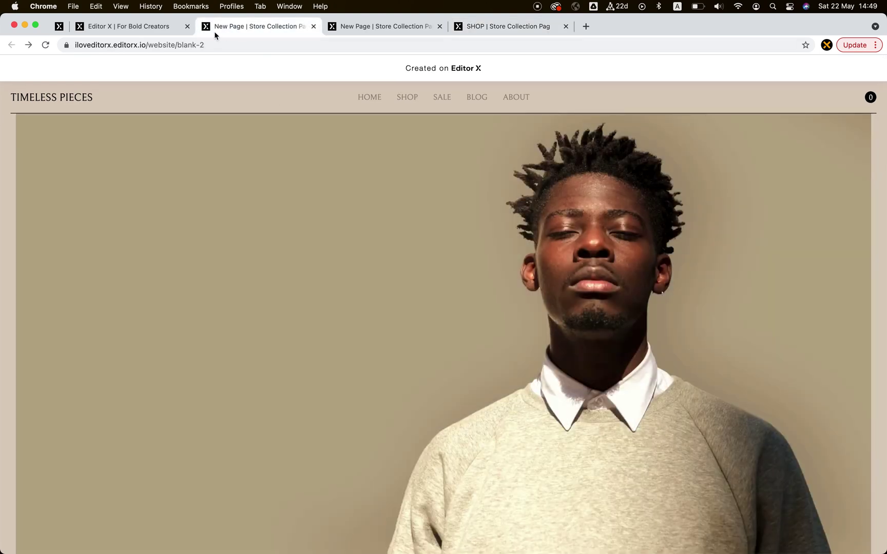
Set the hero image container's bottom padding to 30.
left_click(153, 28)
left_click(412, 398)
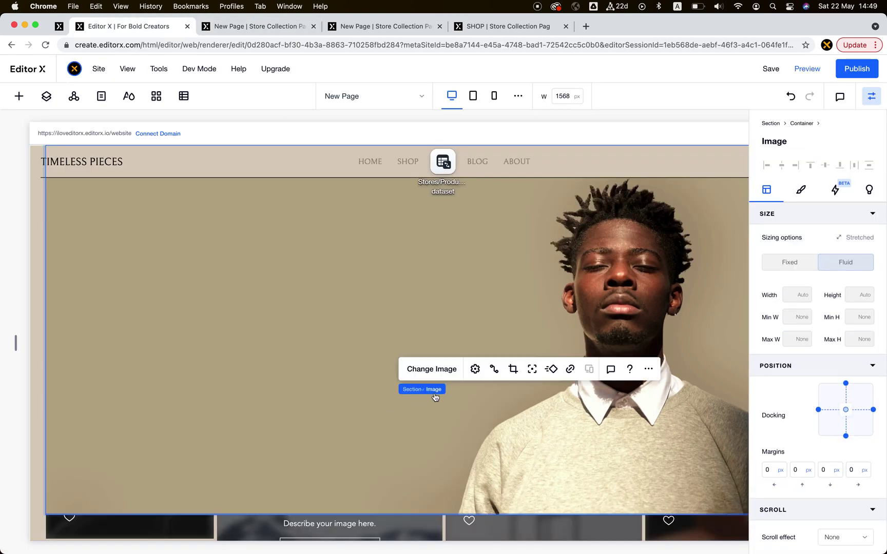
left_click(444, 390)
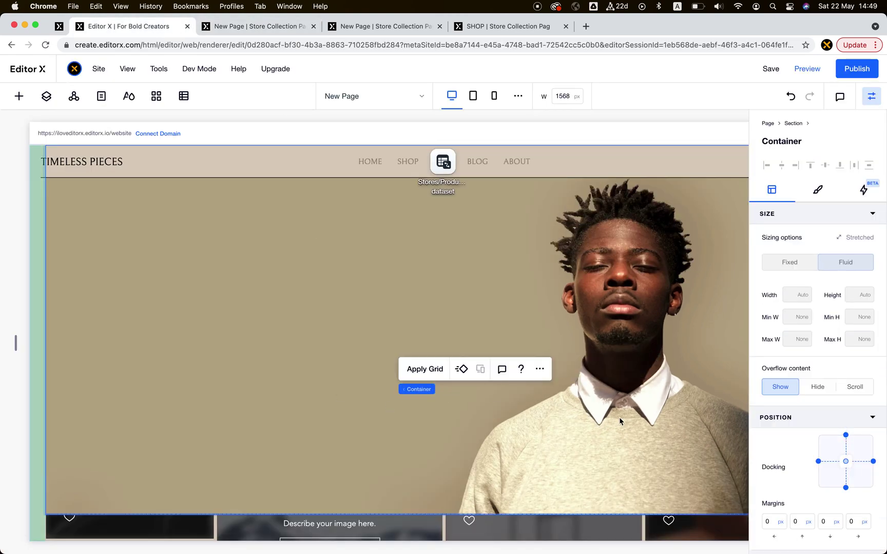
scroll(799, 459, "down", 5)
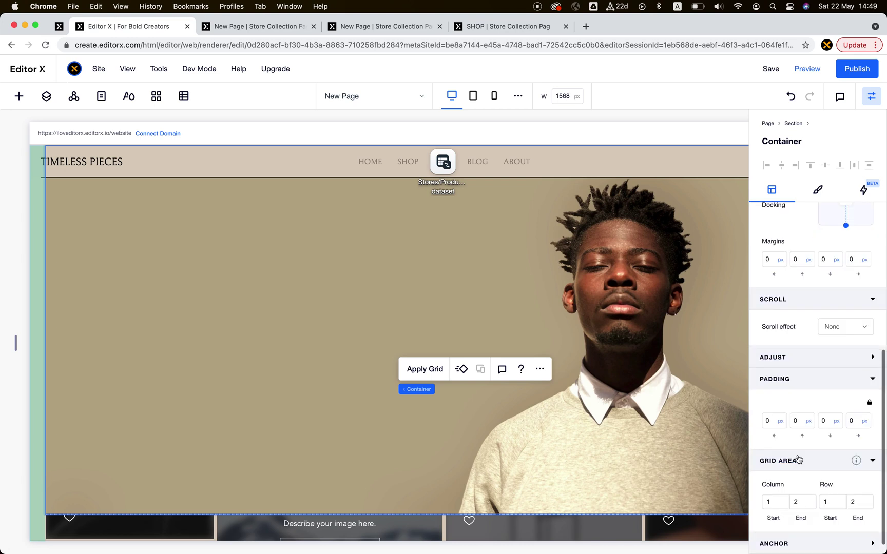
left_click(824, 422)
type("30")
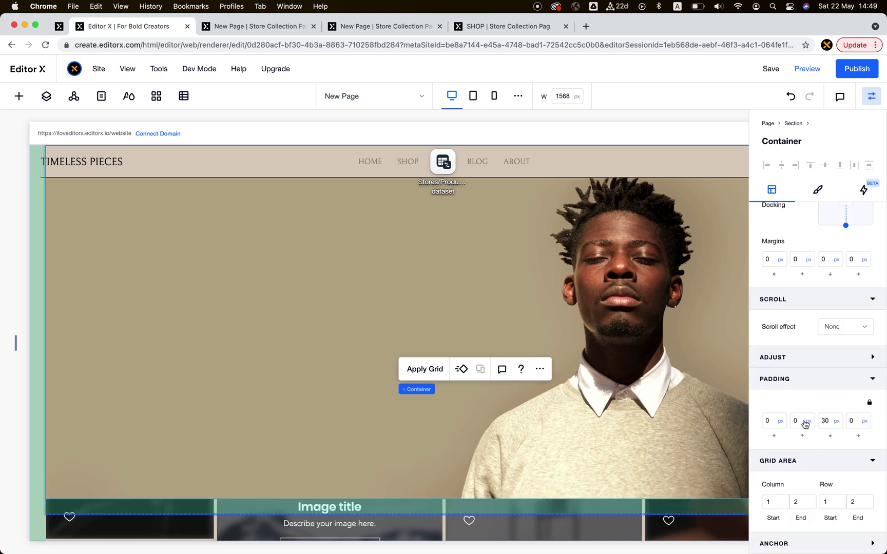
Give the container a beige #DBCEBF custom background.
left_click(658, 401)
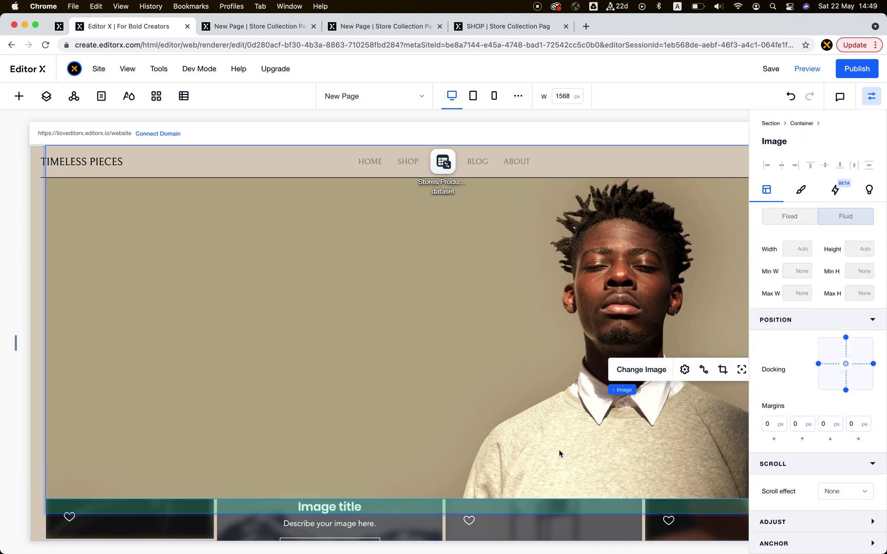
left_click(559, 513)
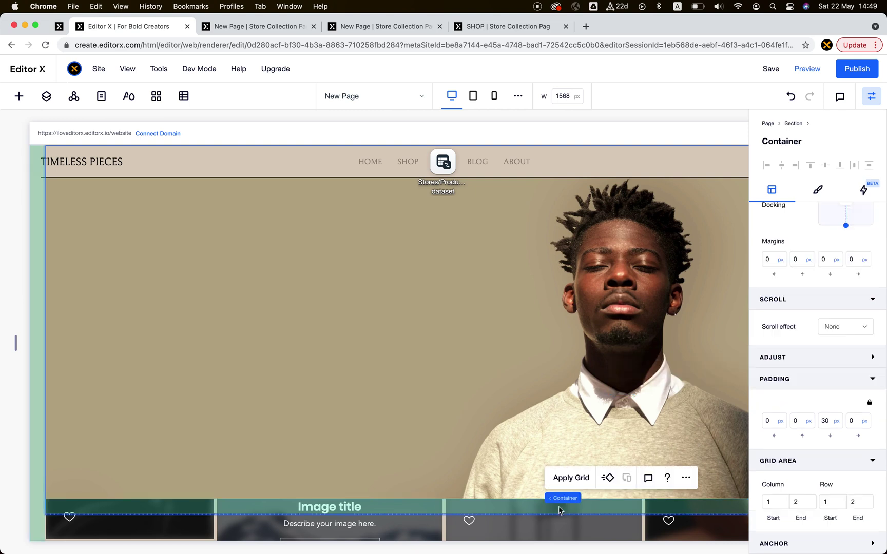
left_click(818, 191)
left_click(798, 255)
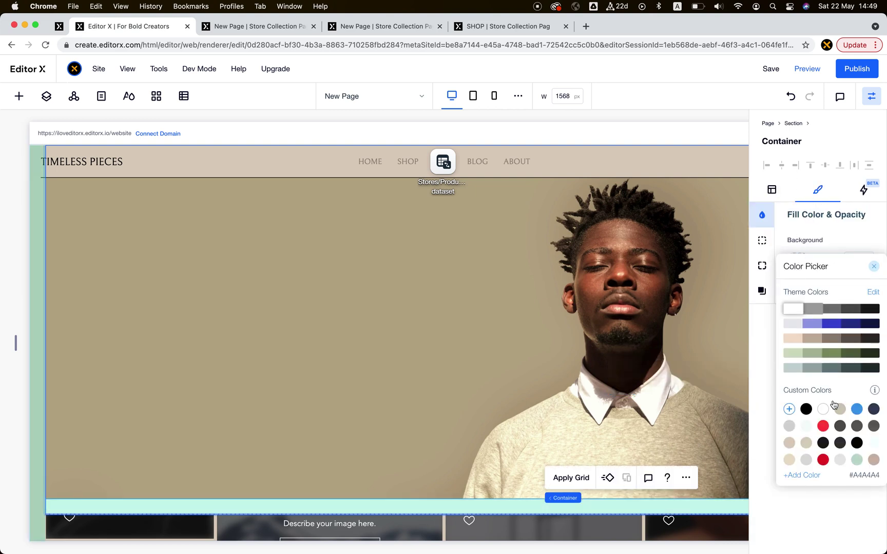
left_click(790, 443)
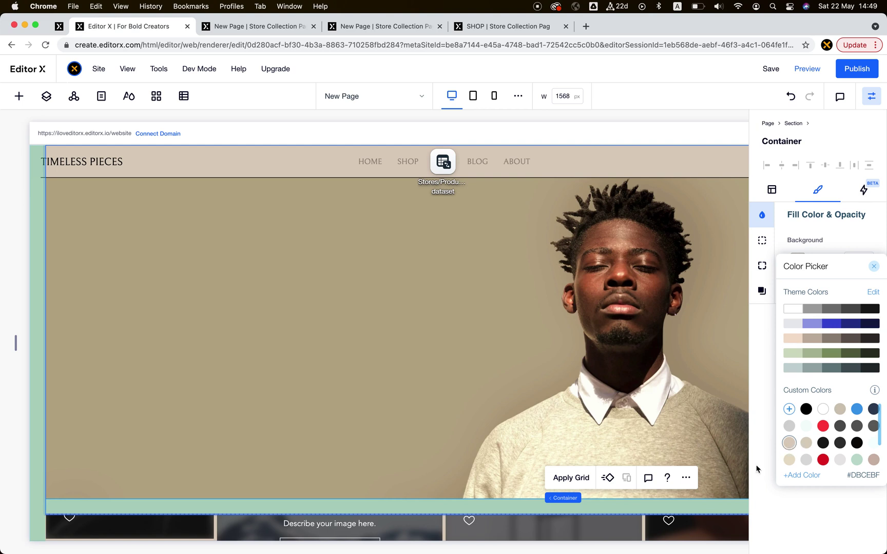
left_click(506, 417)
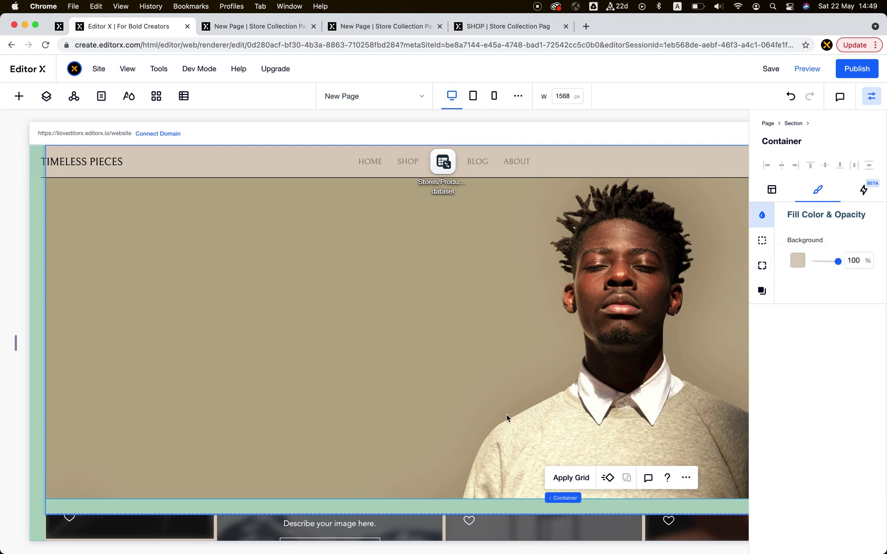
Make the container's 1 px border black.
left_click(763, 241)
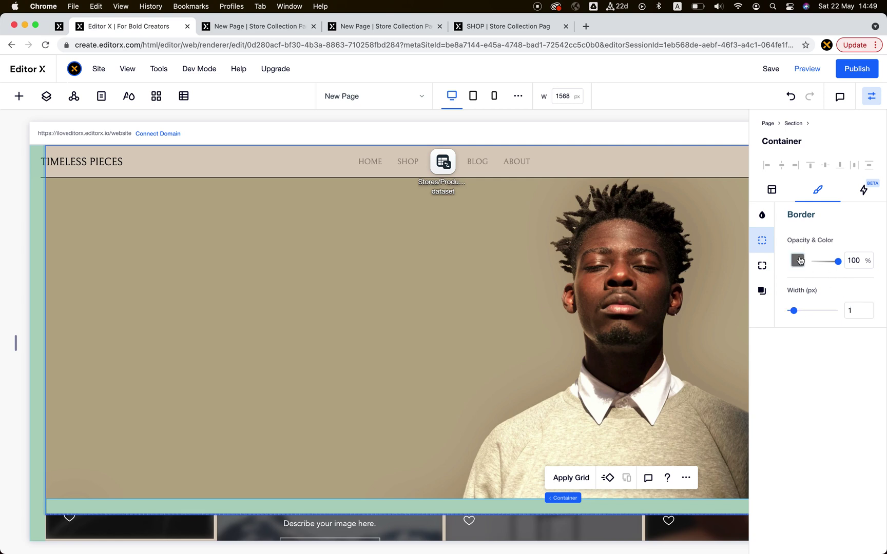
left_click(797, 260)
left_click(806, 411)
left_click(608, 424)
left_click(613, 512)
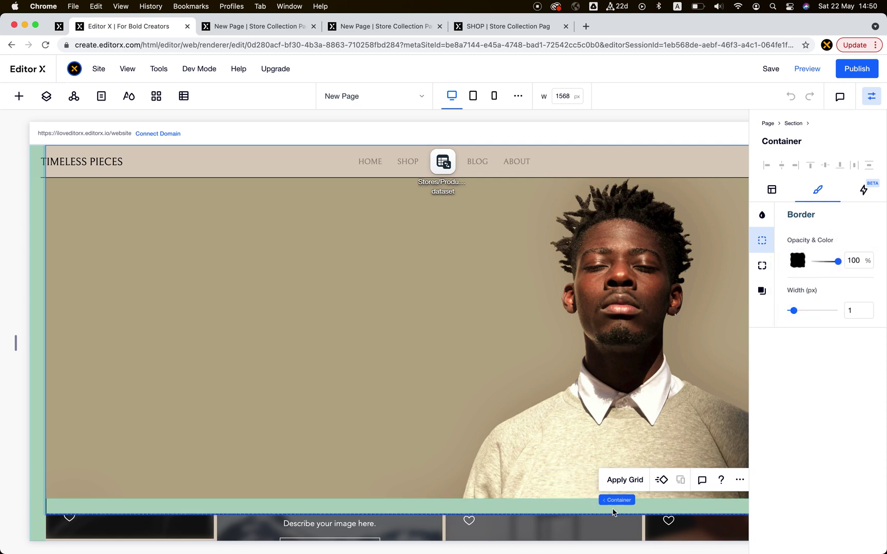
Check the live SHOP page and the published new page, then return to the editor.
left_click(508, 26)
scroll(502, 259, "down", 4)
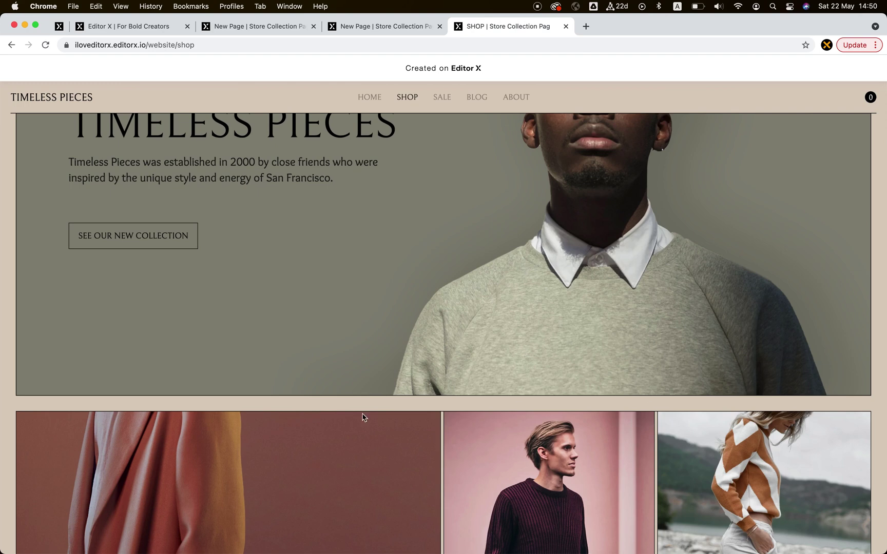
left_click(260, 26)
left_click(128, 26)
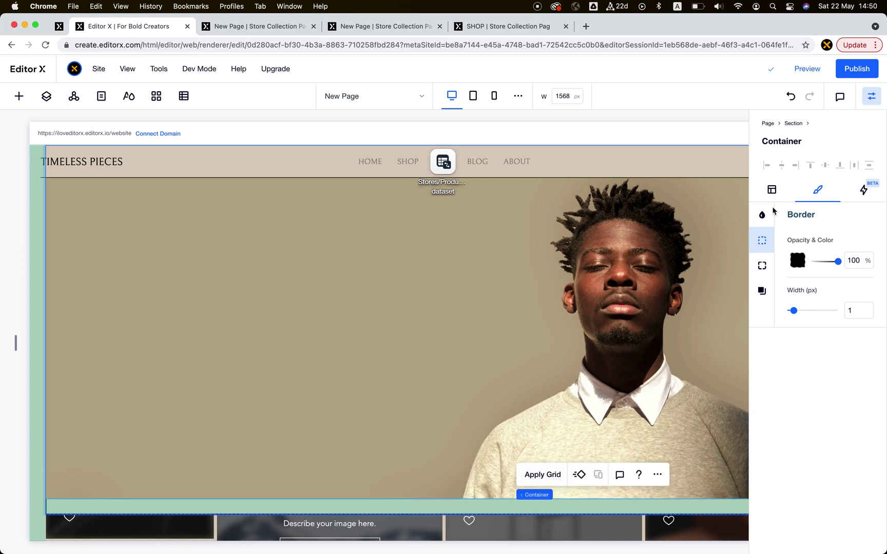
Give the hero container a 100% opaque black shadow with 0 blur and 1 px distance.
left_click(762, 290)
left_click(865, 242)
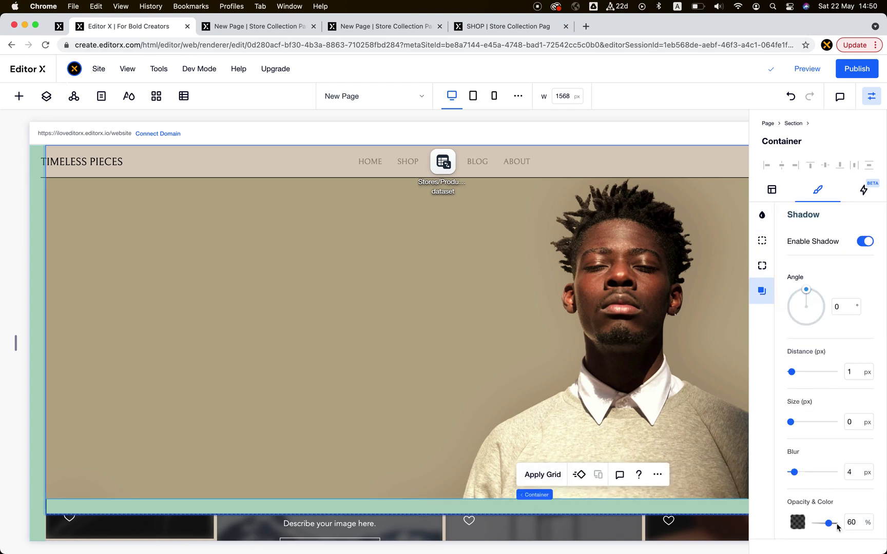
left_click_drag(830, 524, 856, 518)
left_click(852, 468)
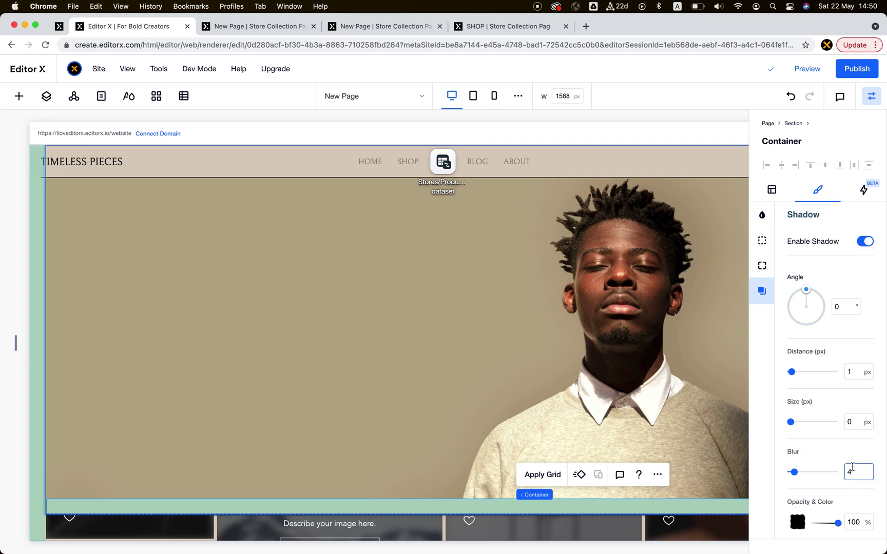
key("Delete")
type("0")
double_click(856, 374)
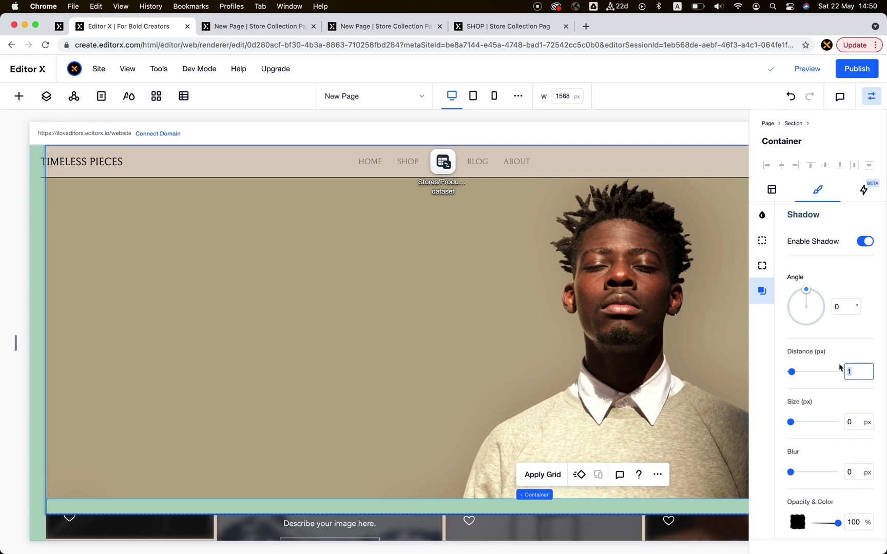
left_click(841, 364)
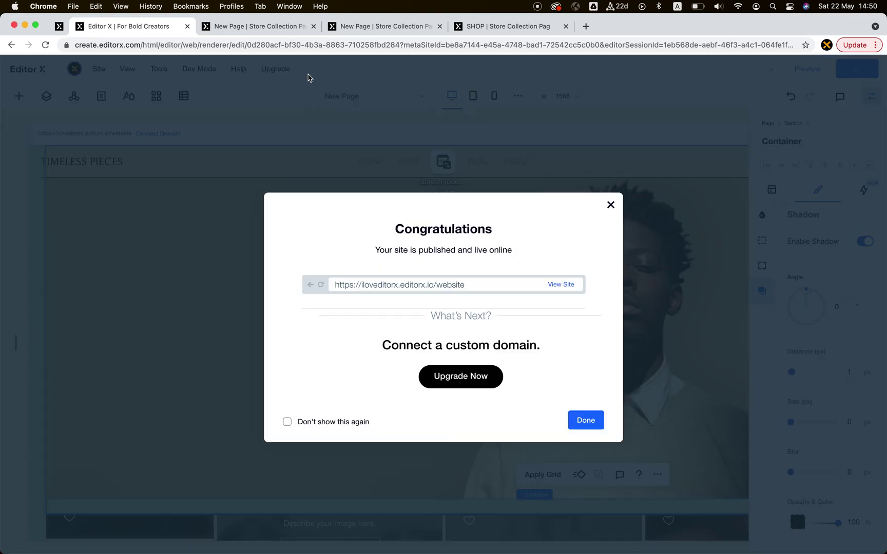
left_click(257, 26)
left_click(46, 45)
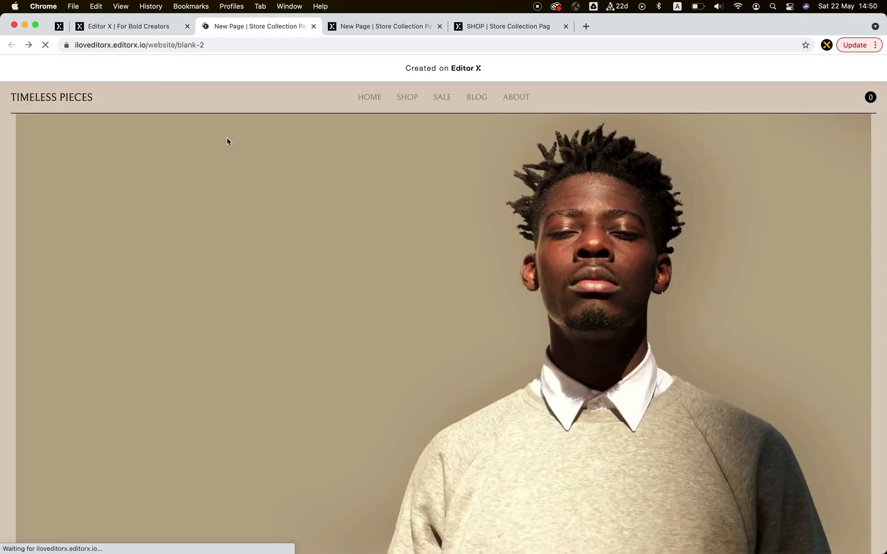
left_click(47, 47)
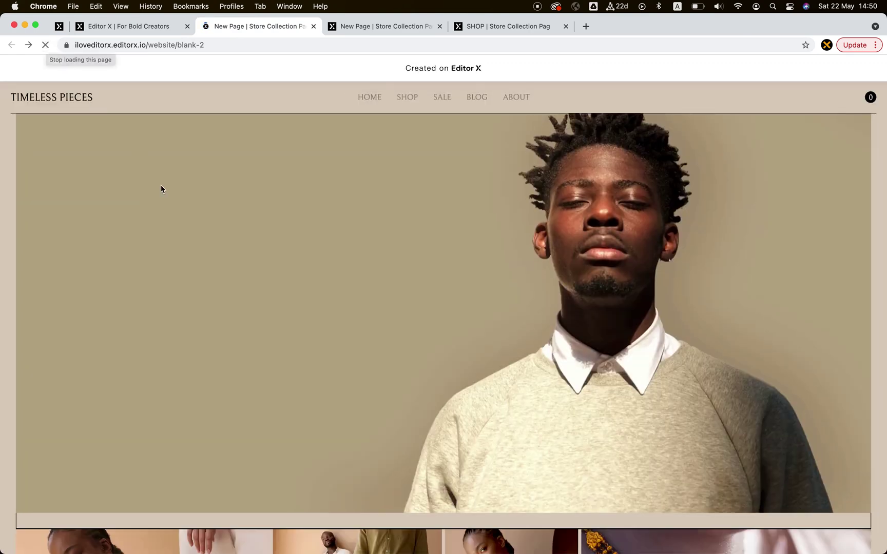
left_click(149, 26)
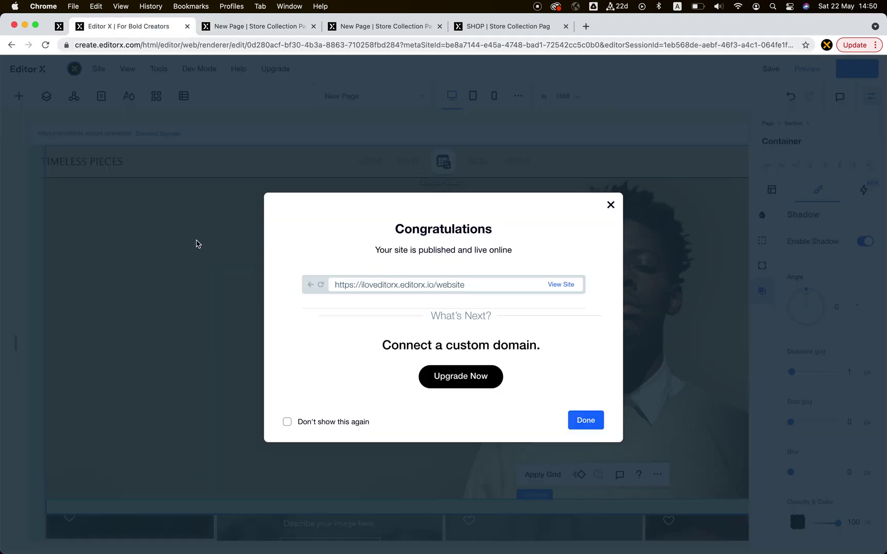
left_click(189, 369)
Give the hero image a black border 1 px wide.
left_click(609, 320)
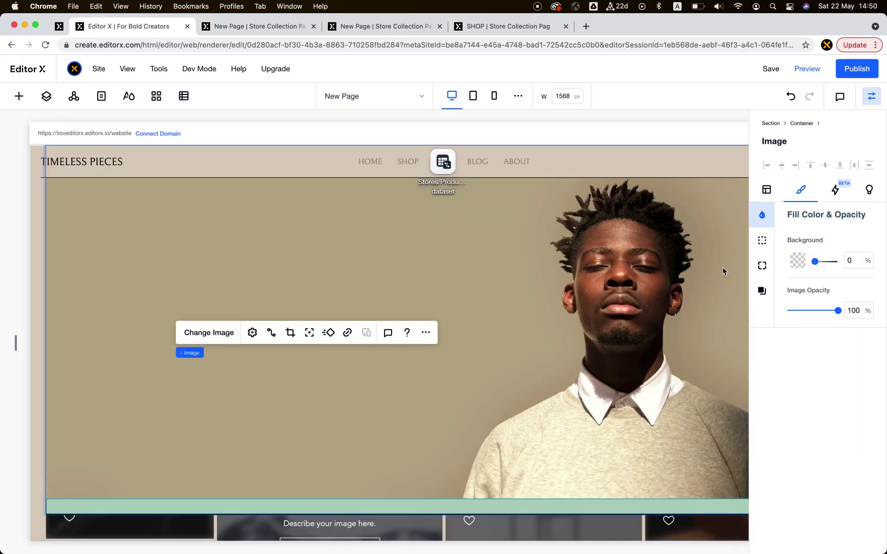
left_click(765, 241)
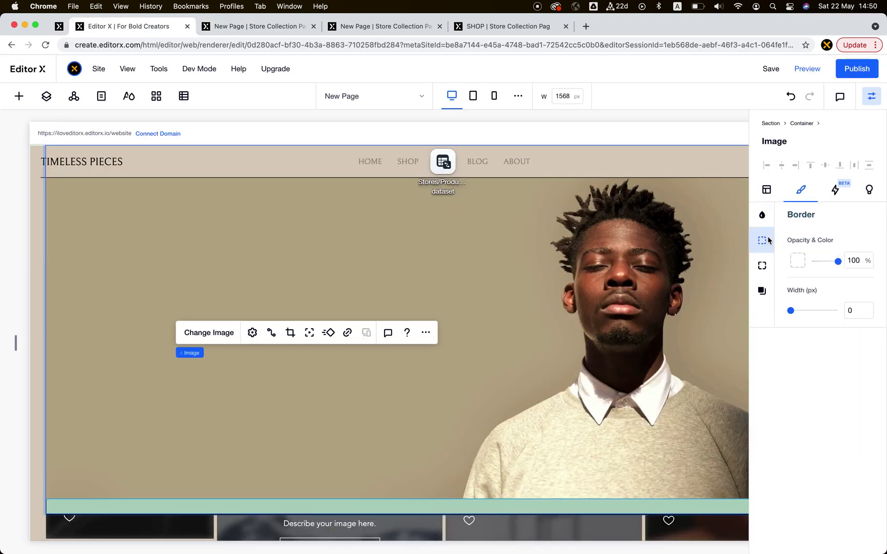
left_click(798, 261)
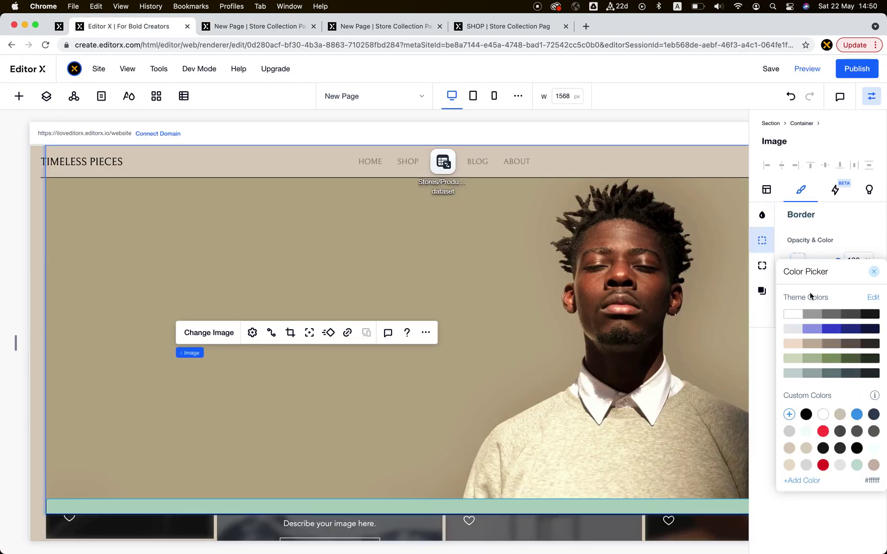
left_click(843, 255)
left_click(859, 310)
type("1")
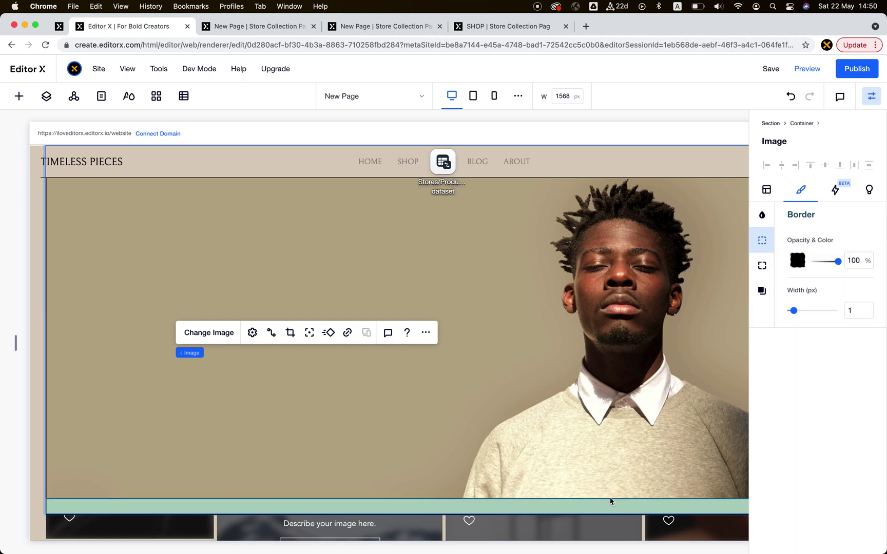
Set the hero container's border width to 0 and publish the site.
left_click(608, 507)
left_click(762, 240)
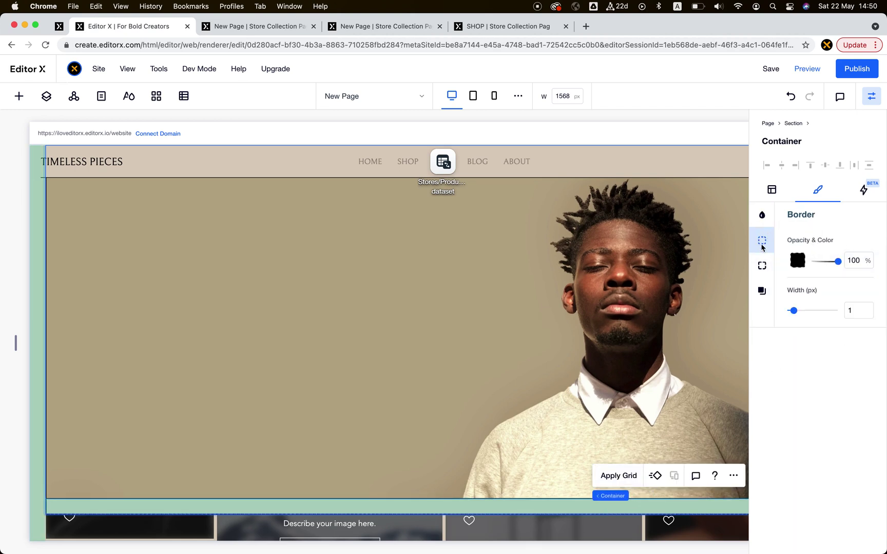
left_click(853, 314)
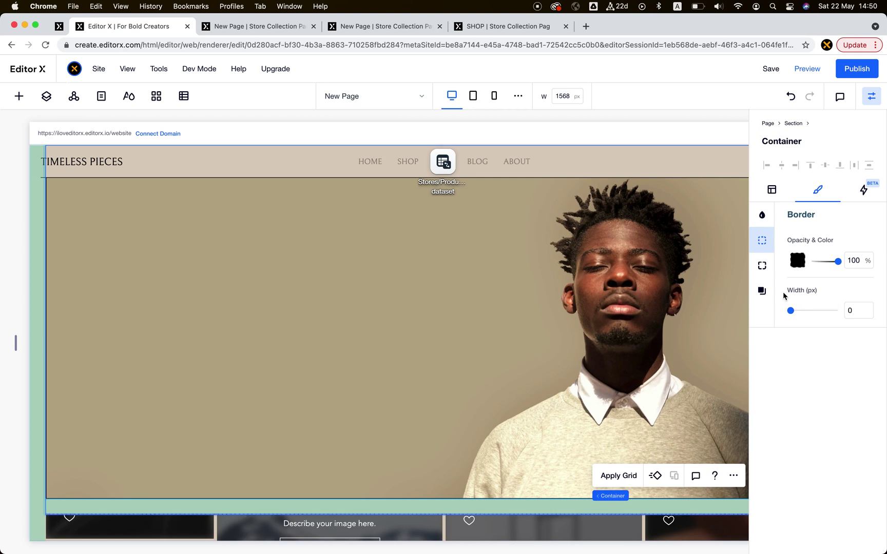
left_click(763, 291)
left_click(856, 69)
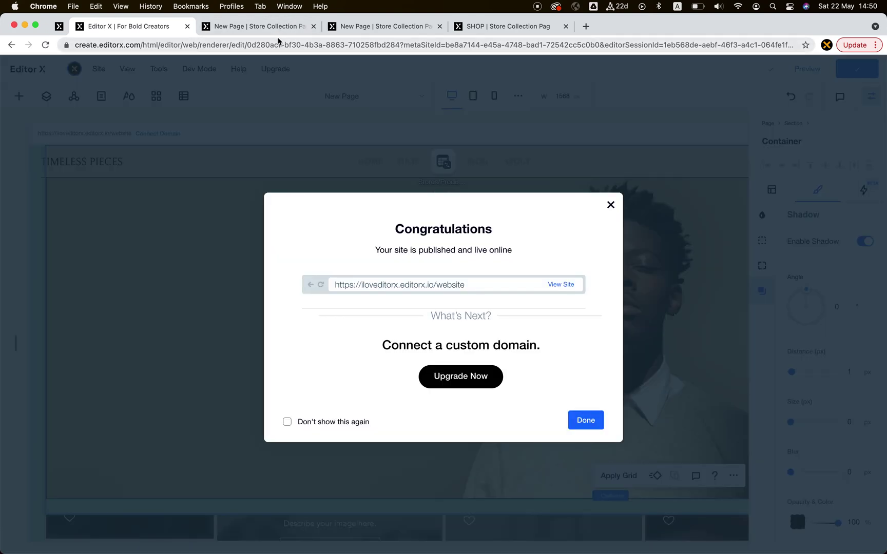
Reload the live New Page and scroll through the bordered hero and gallery.
left_click(279, 30)
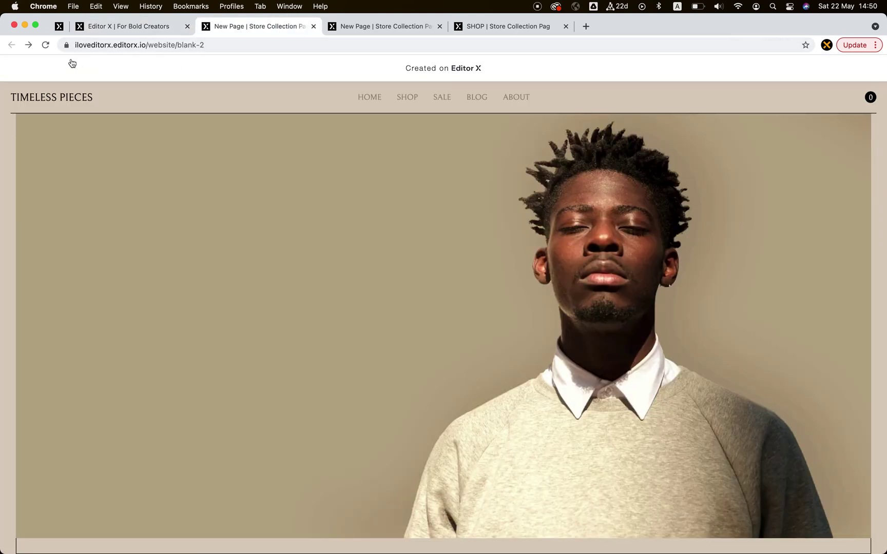
key("super+r")
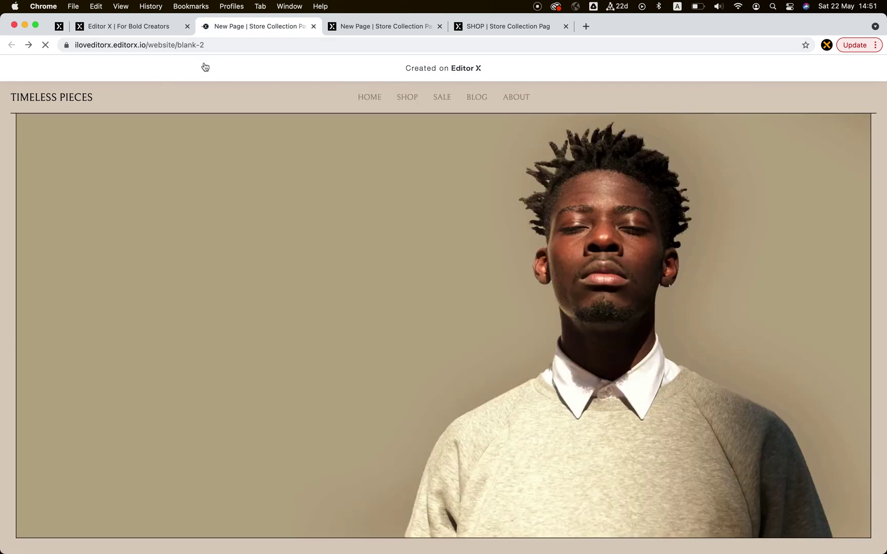
scroll(262, 118, "down", 3)
scroll(263, 119, "down", 3)
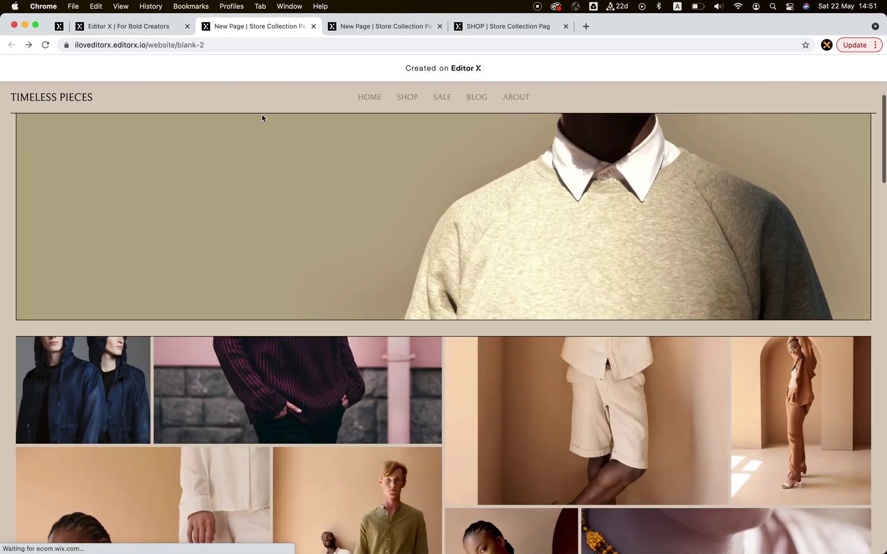
scroll(263, 119, "up", 2)
scroll(262, 118, "up", 3)
scroll(262, 119, "down", 3)
scroll(262, 119, "up", 3)
Back in Editor X, dismiss the publish confirmation and show the site's page list.
left_click(162, 31)
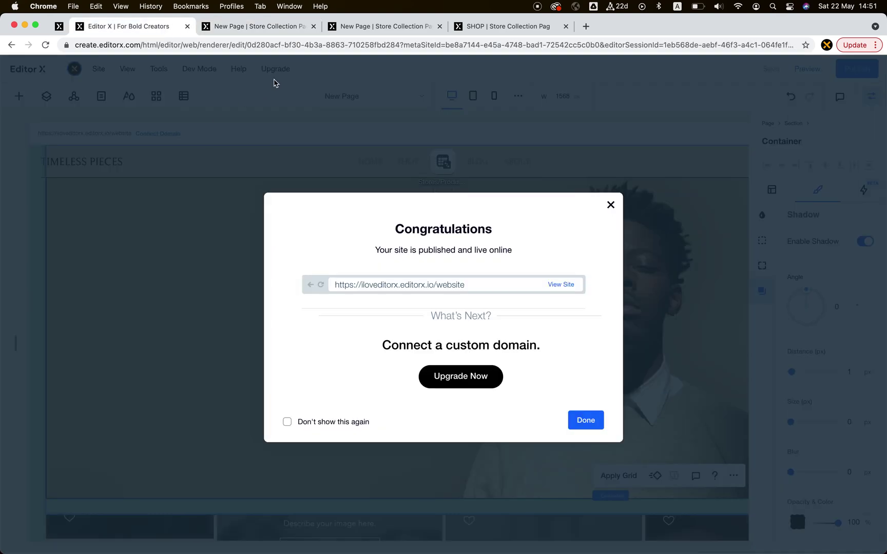
left_click(272, 142)
left_click(376, 95)
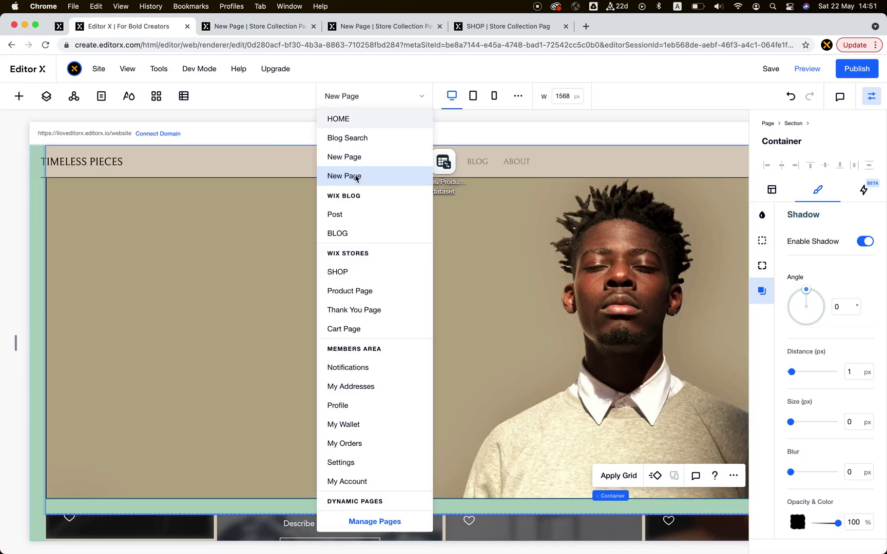
Copy the TIMELESS PIECES heading, tagline and button stack from the SHOP page.
left_click(361, 278)
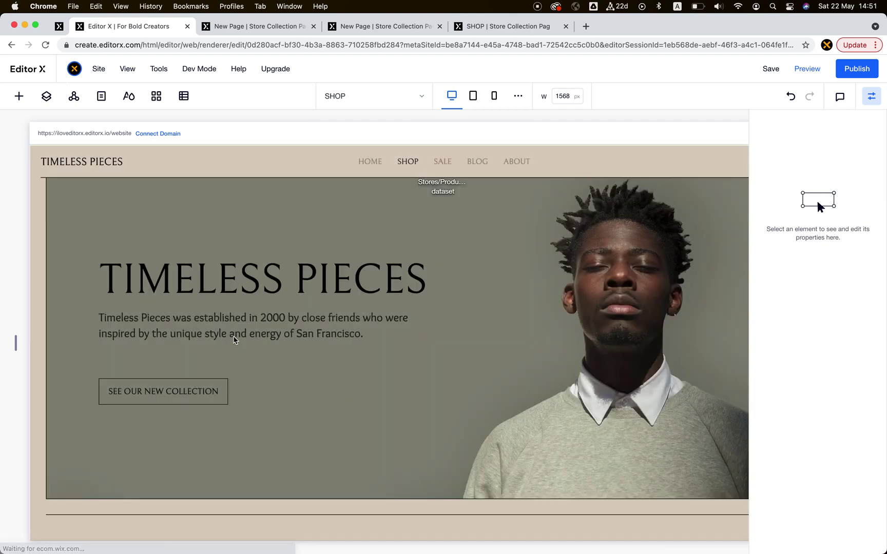
left_click(239, 362)
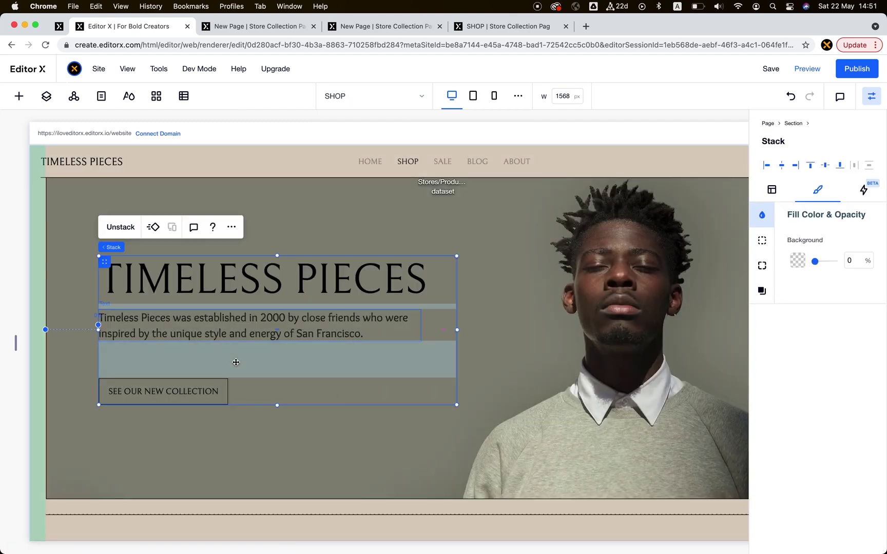
right_click(256, 359)
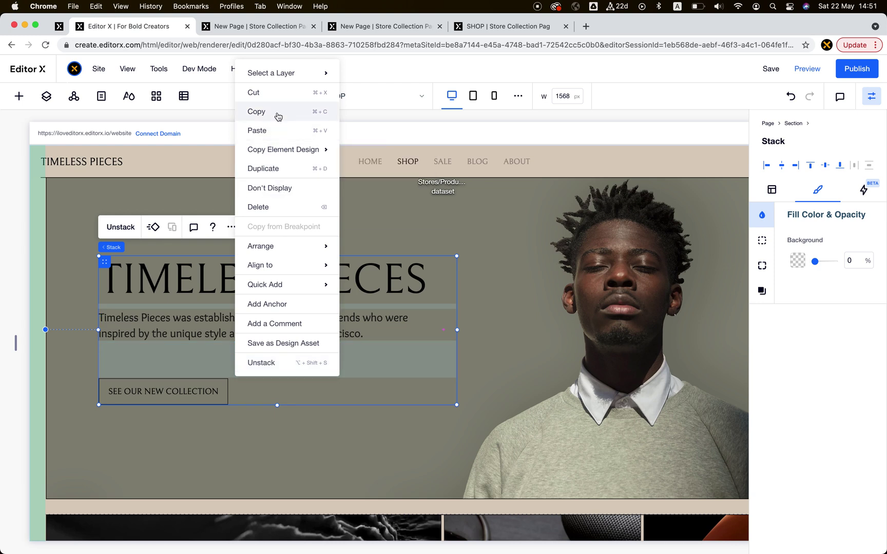
left_click(323, 111)
Paste the text stack into the New Page hero, check its layer position, and publish.
left_click(370, 99)
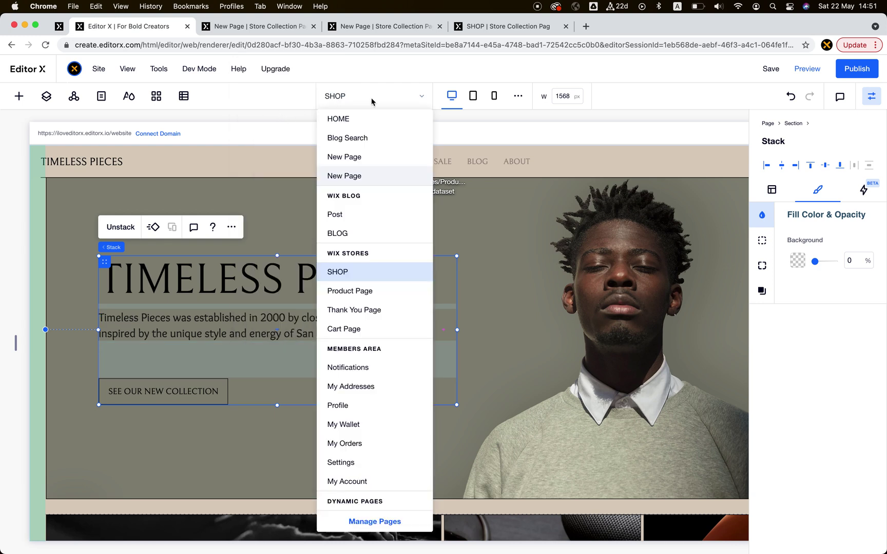
left_click(368, 171)
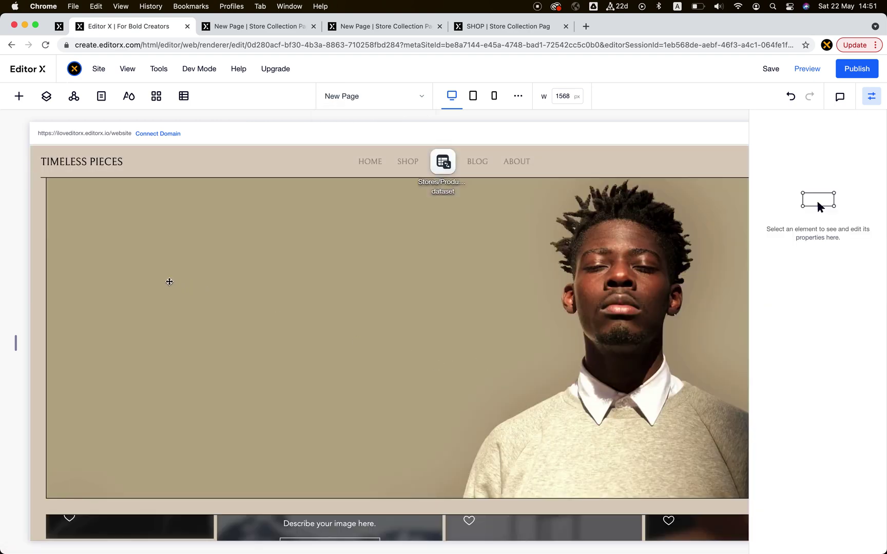
left_click(194, 283)
key("Escape")
left_click(325, 312)
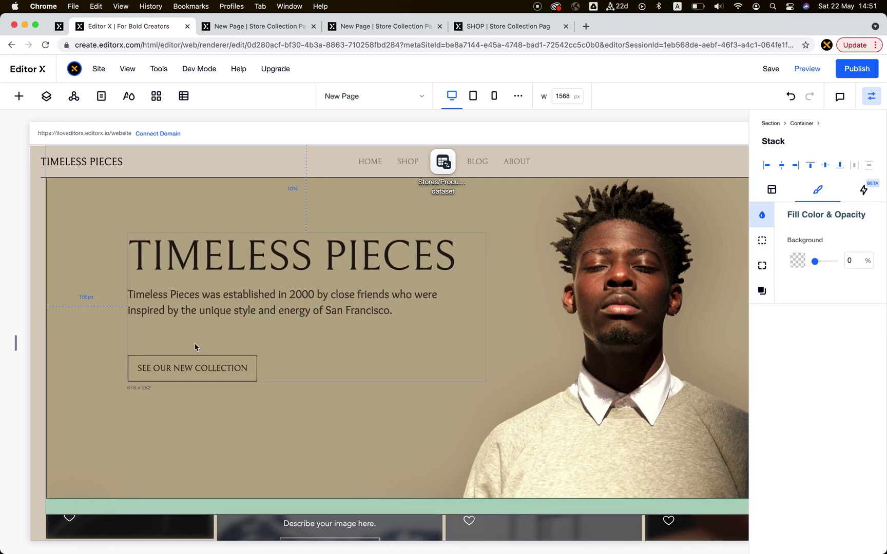
left_click(46, 96)
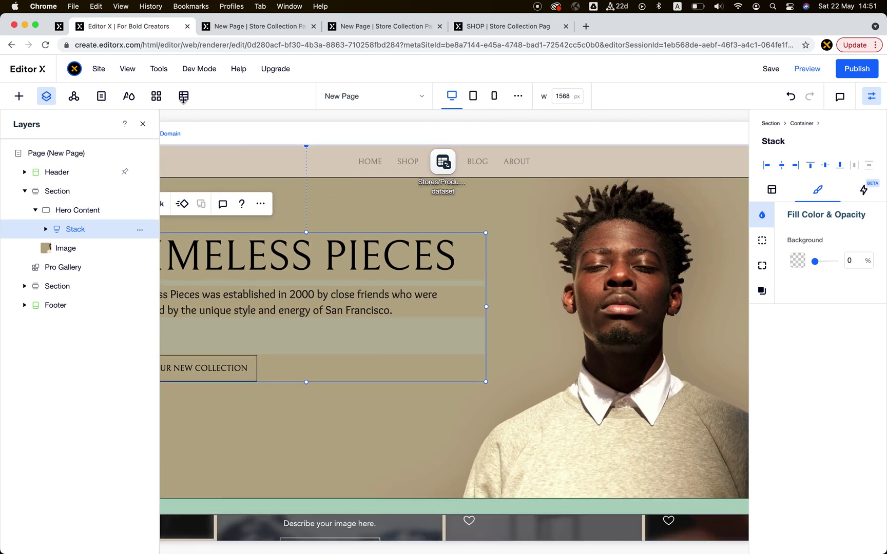
left_click(142, 125)
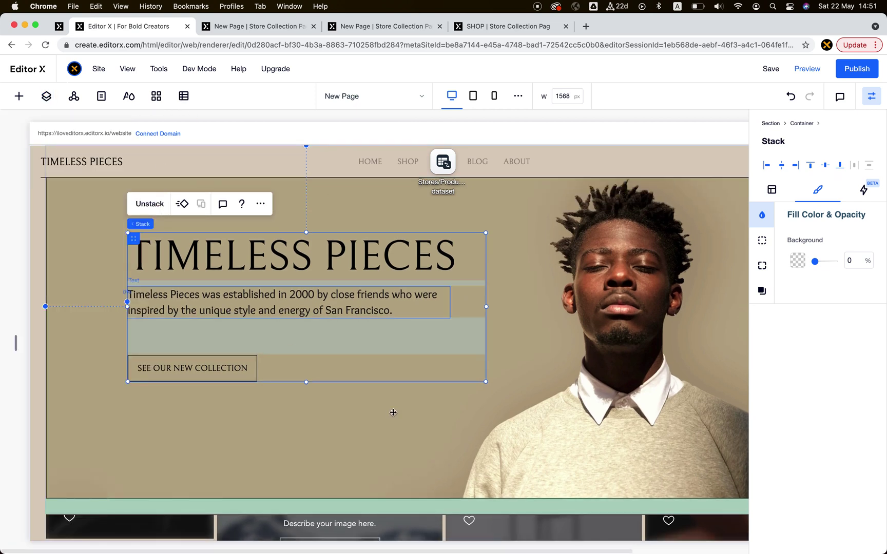
left_click(857, 69)
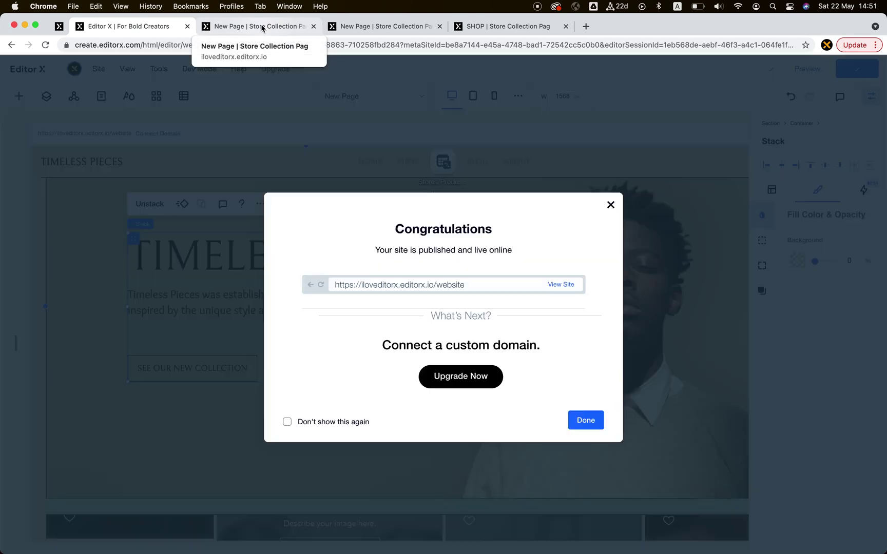
Scroll the live New Page from the TIMELESS PIECES hero down to the product gallery and back.
left_click(262, 28)
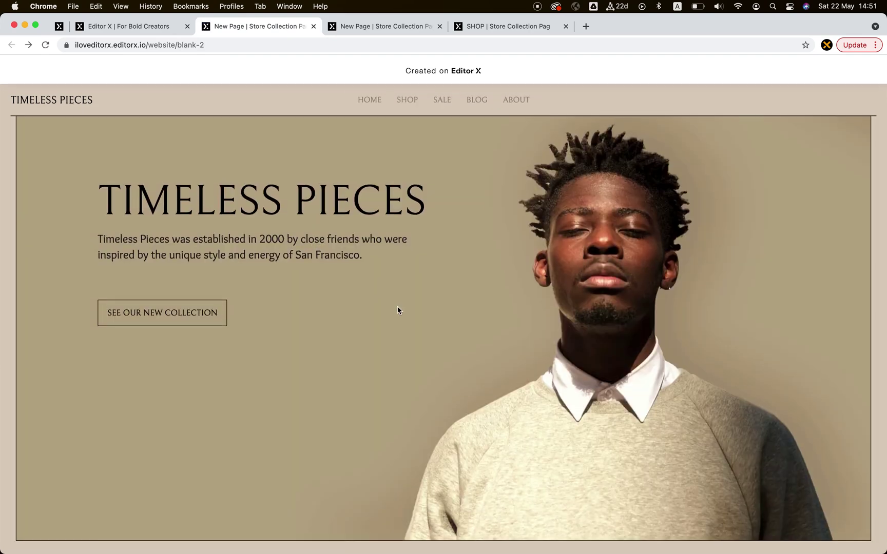
scroll(397, 310, "down", 2)
scroll(398, 310, "down", 3)
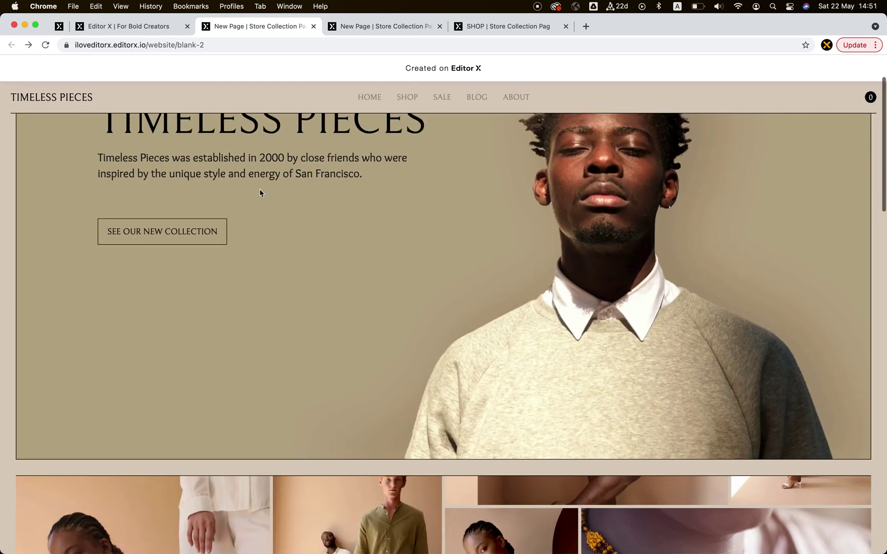
scroll(263, 200, "up", 4)
scroll(318, 323, "down", 10)
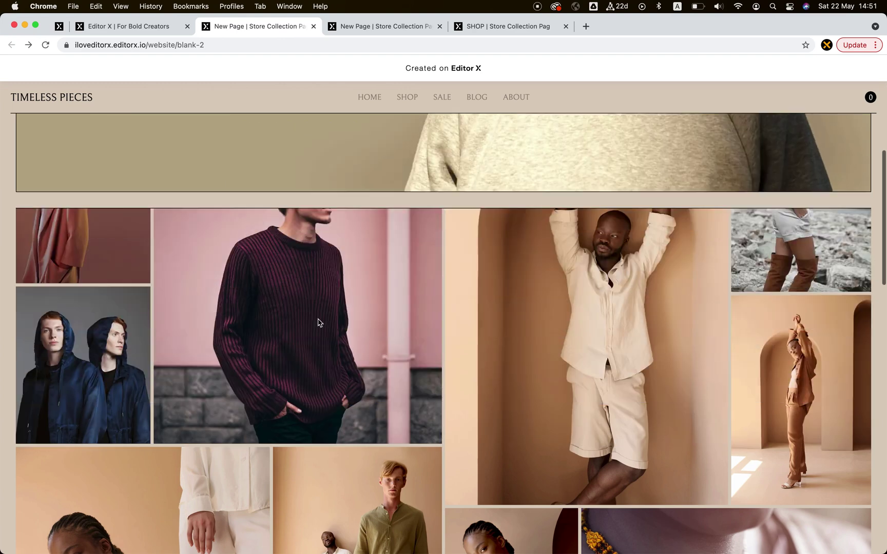
scroll(318, 321, "up", 10)
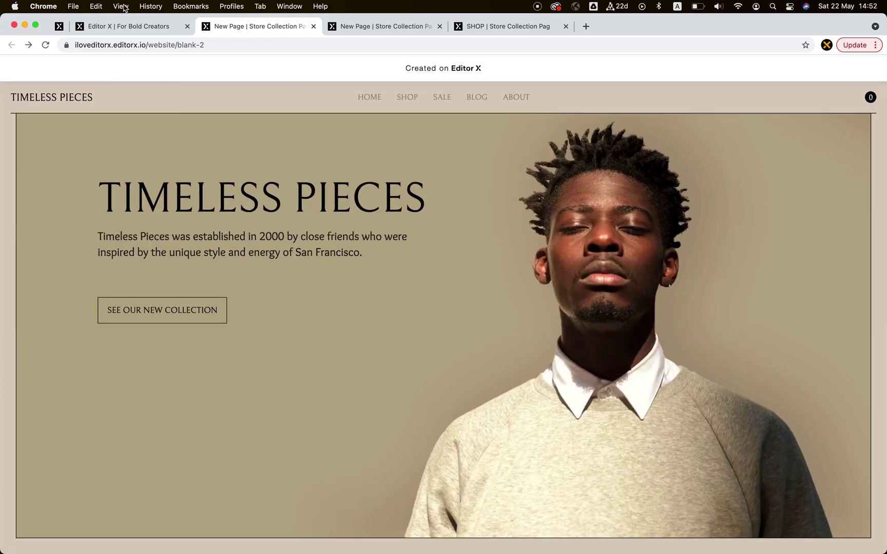
Give the hero image the Reveal scroll effect and publish the page.
left_click(146, 28)
left_click(198, 242)
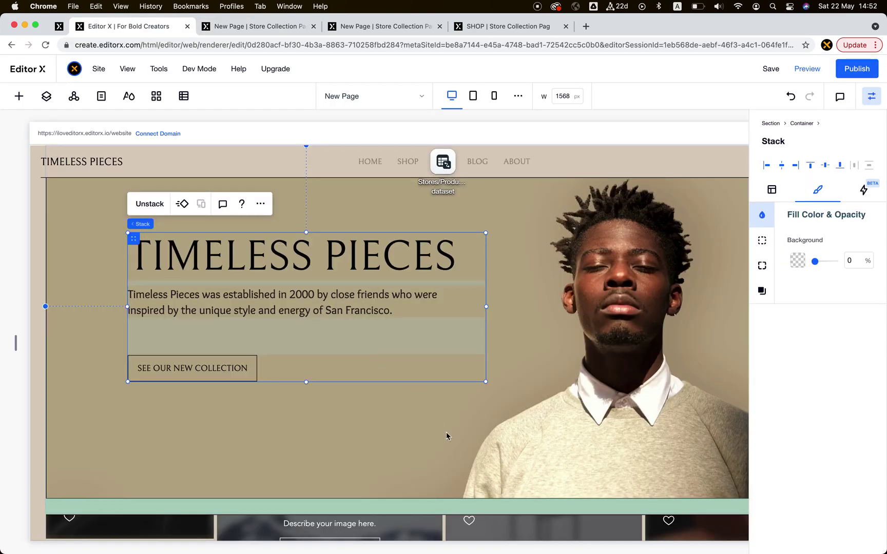
left_click(536, 356)
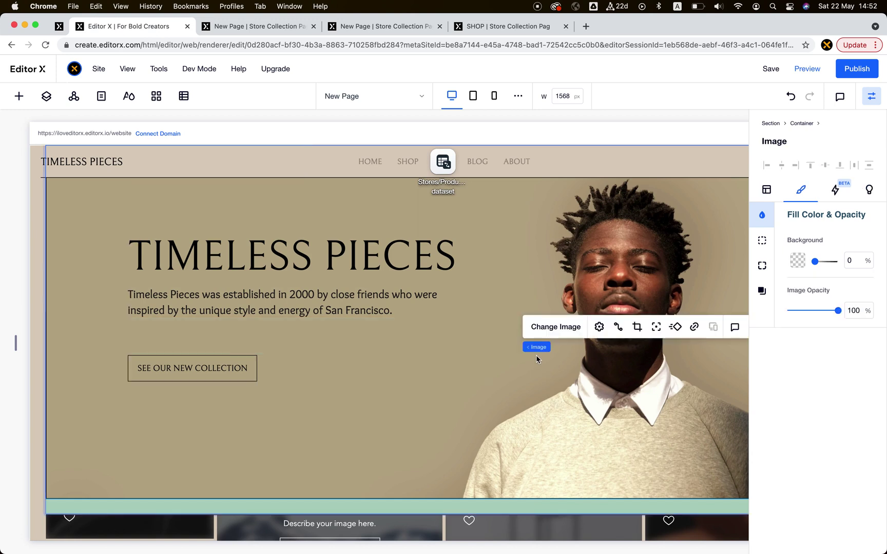
left_click(599, 328)
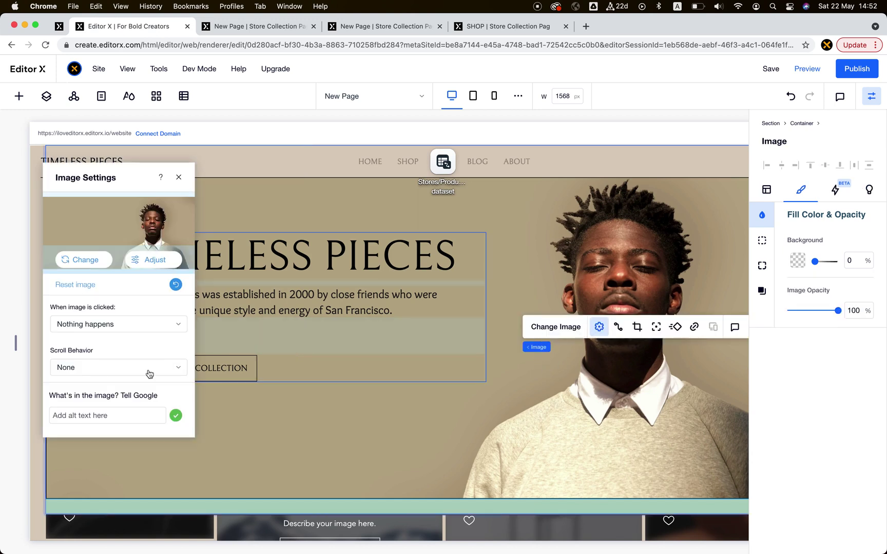
left_click(92, 368)
left_click(93, 423)
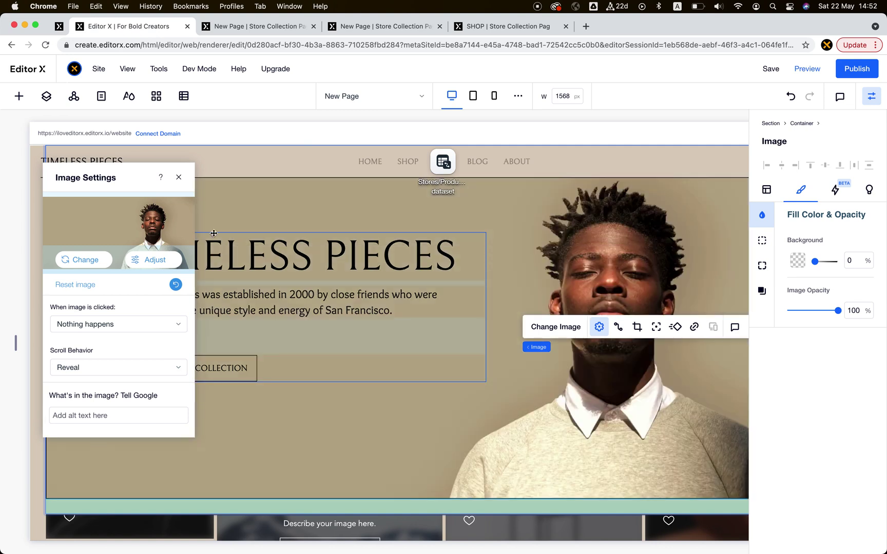
left_click(179, 177)
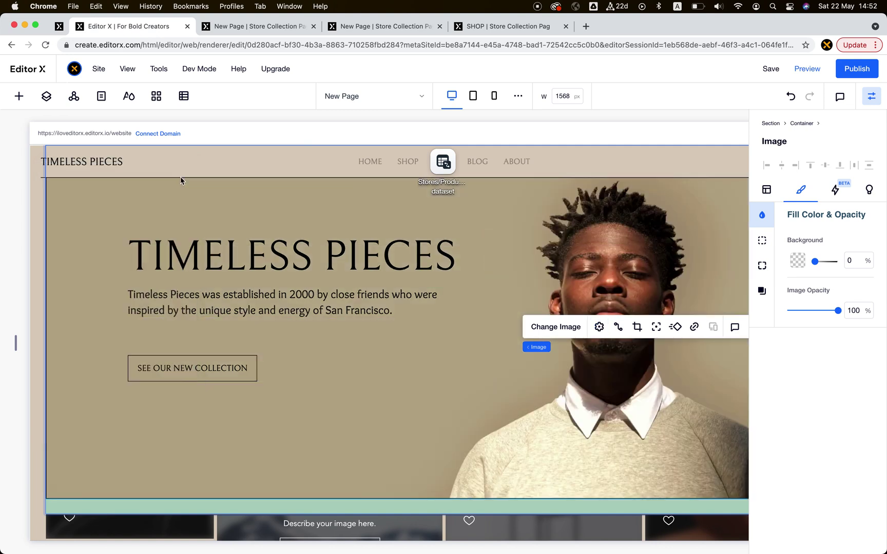
left_click(857, 76)
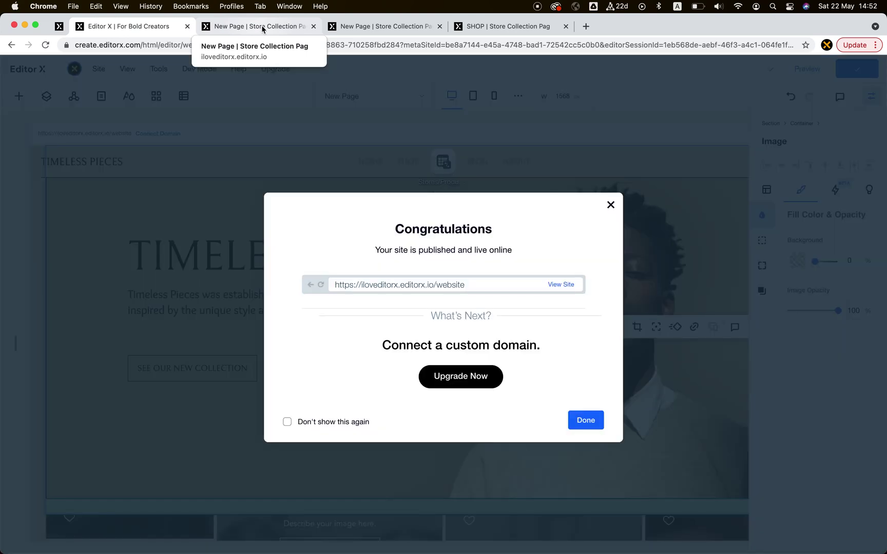
Reload the live blank-2 page twice and scroll to check the republished portrait hero.
left_click(262, 29)
key("super+r")
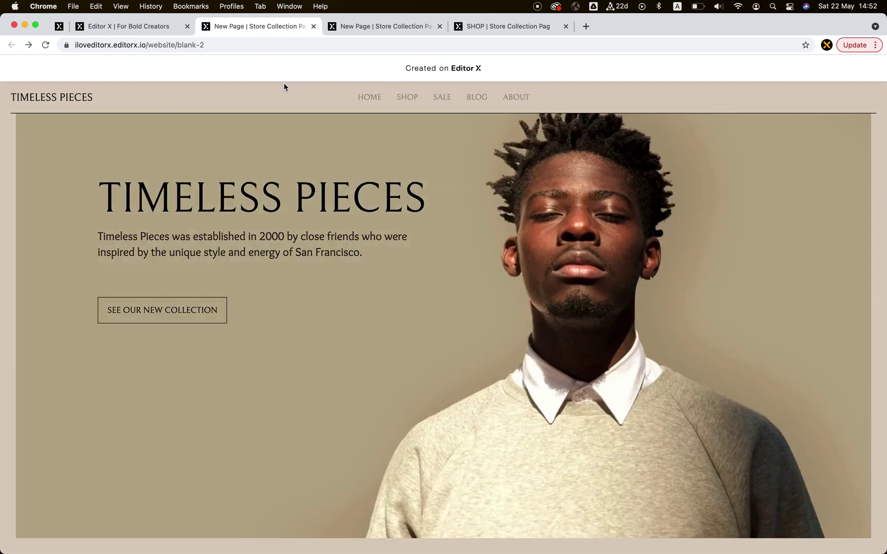
key("super+r")
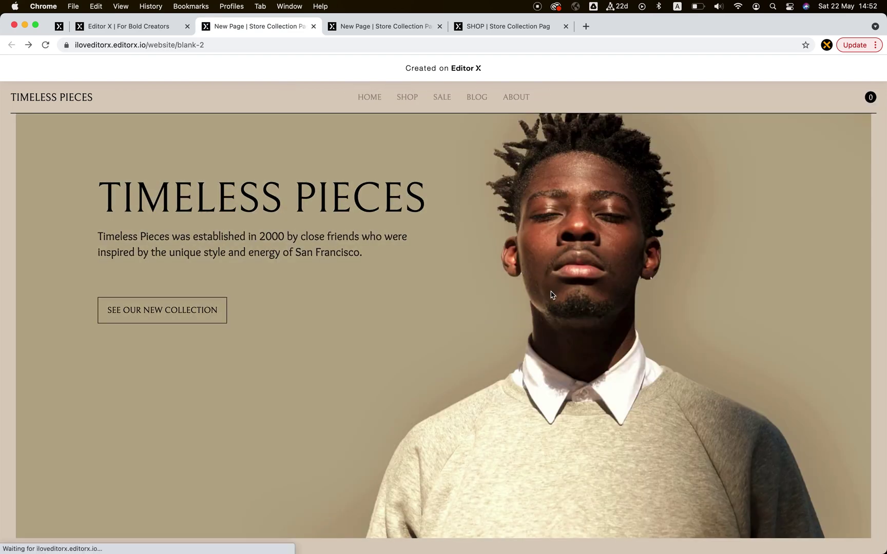
scroll(551, 295, "down", 3)
scroll(552, 295, "up", 3)
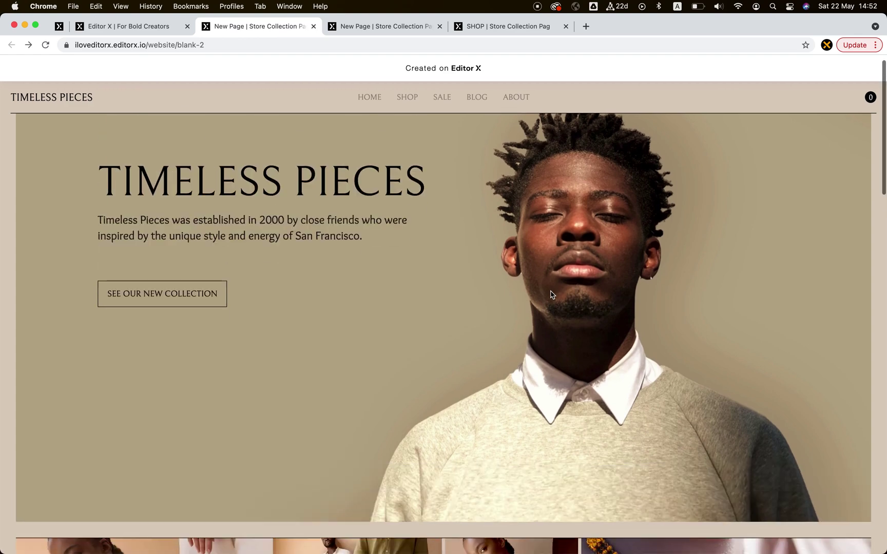
Dismiss the publish confirmation and bring up the hero image's border settings.
left_click(165, 26)
left_click(120, 222)
left_click(97, 235)
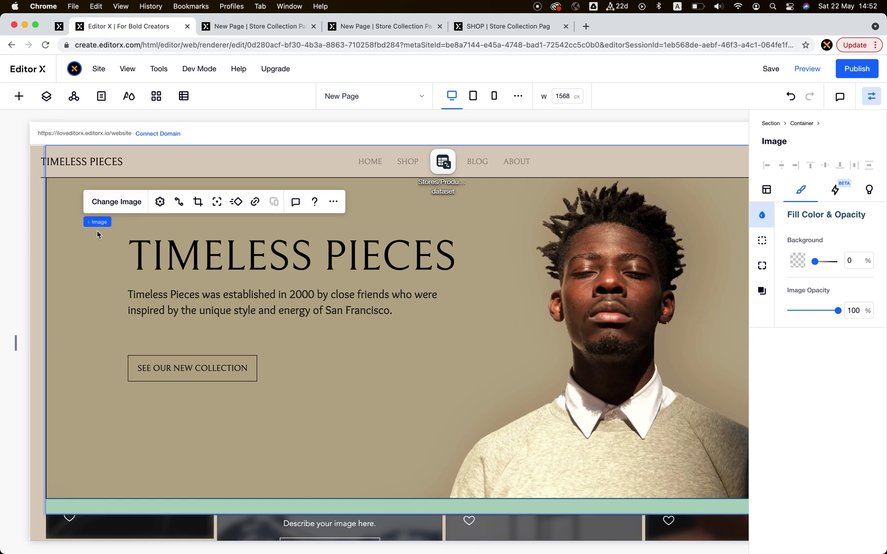
left_click(762, 240)
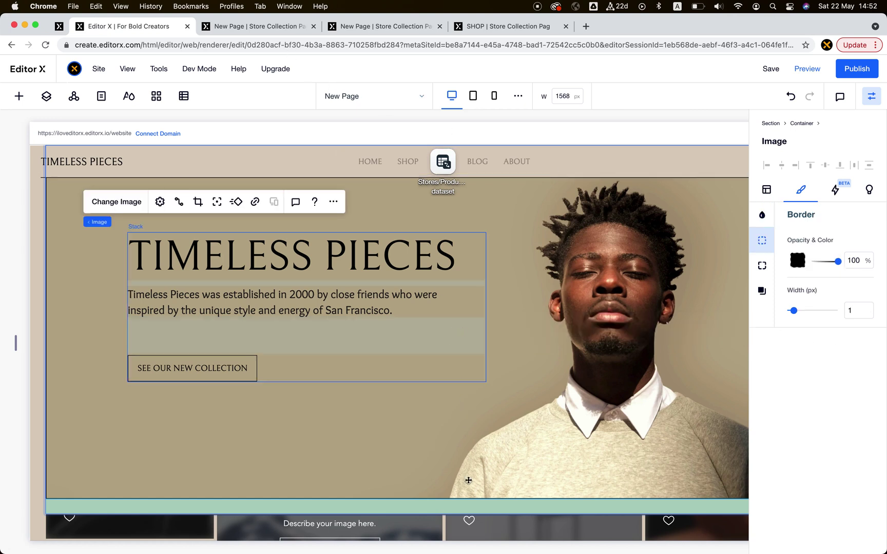
Compare against the live site, then enter 21 as the hero image's border width.
left_click(282, 28)
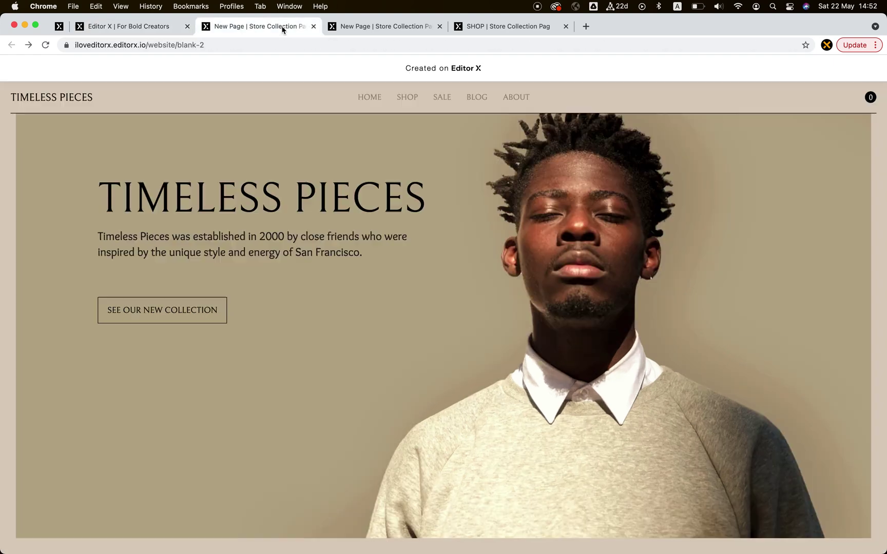
scroll(387, 317, "down", 2)
scroll(388, 316, "up", 2)
left_click(173, 28)
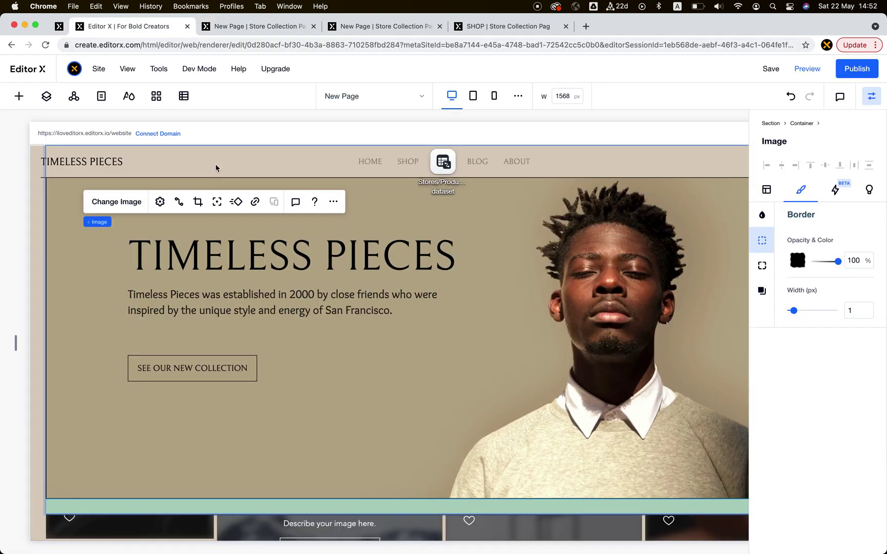
left_click(536, 306)
left_click(856, 311)
type("2")
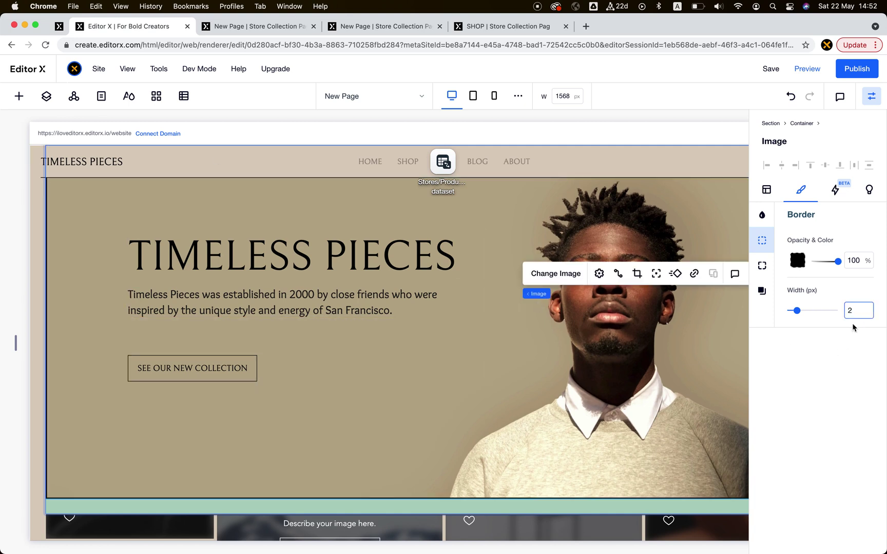
type("1")
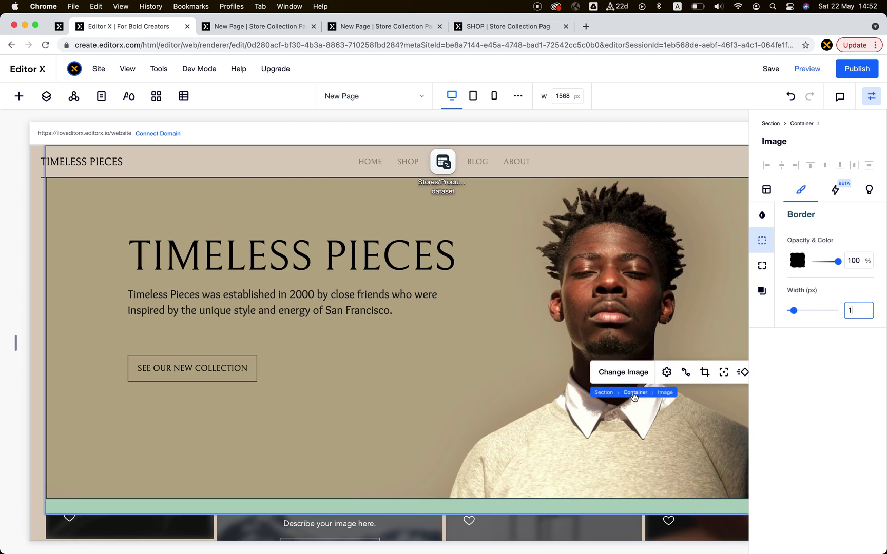
Set the hero container's padding to 1, 1, 30 and 1 px, then republish.
left_click(637, 392)
left_click(763, 240)
left_click(763, 215)
scroll(790, 454, "down", 3)
left_click(776, 434)
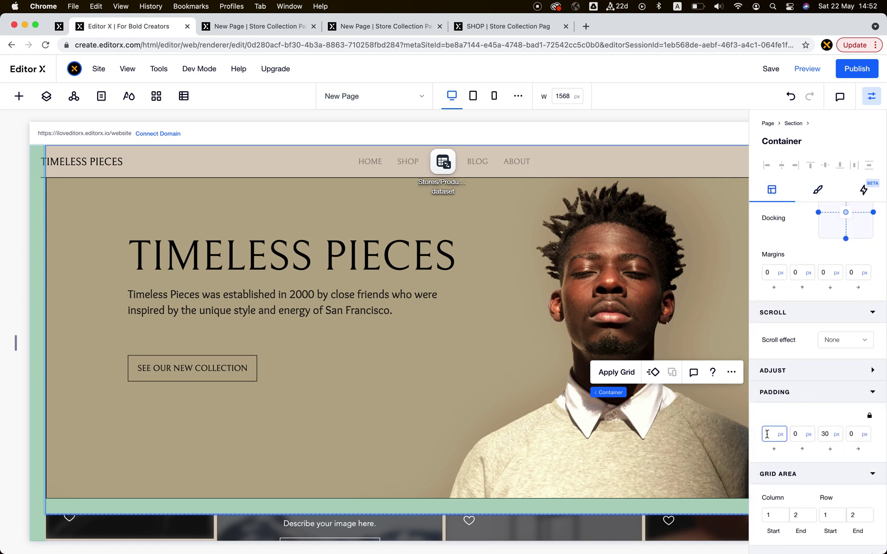
left_click(796, 434)
type("1")
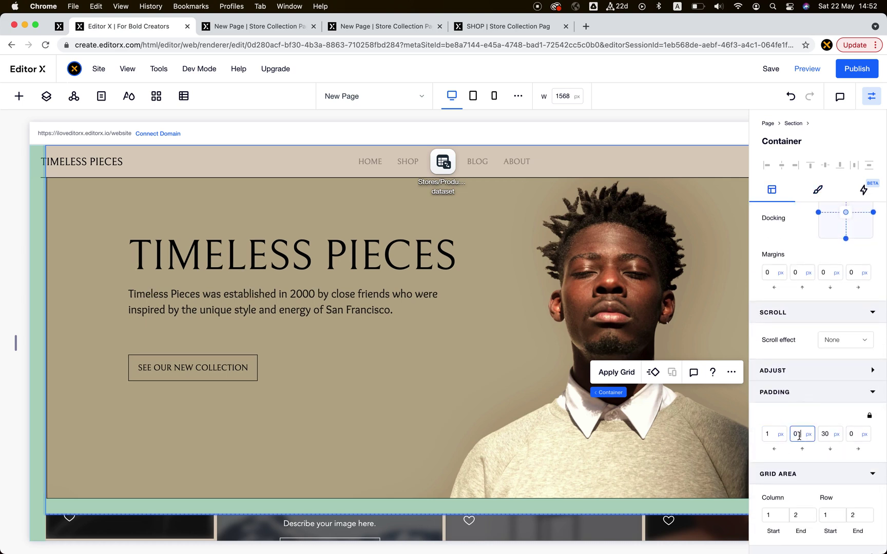
left_click(856, 435)
type("1")
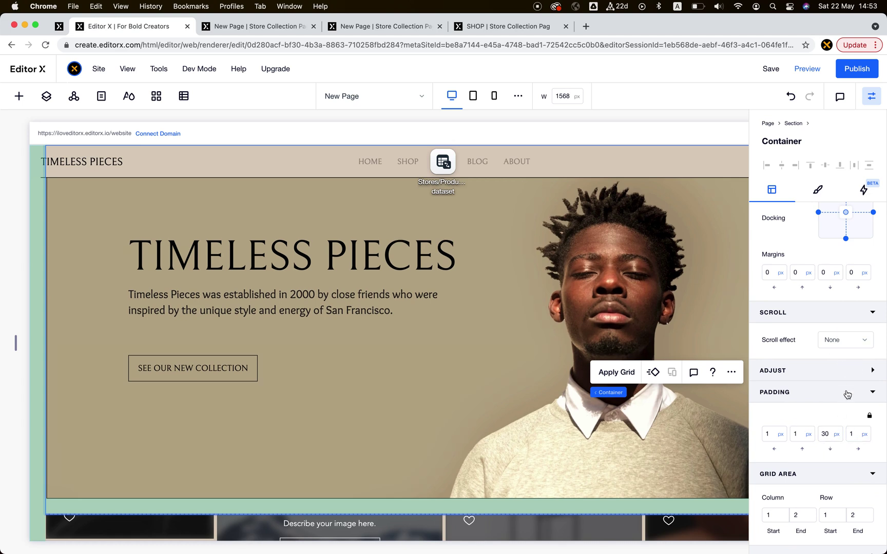
left_click(822, 133)
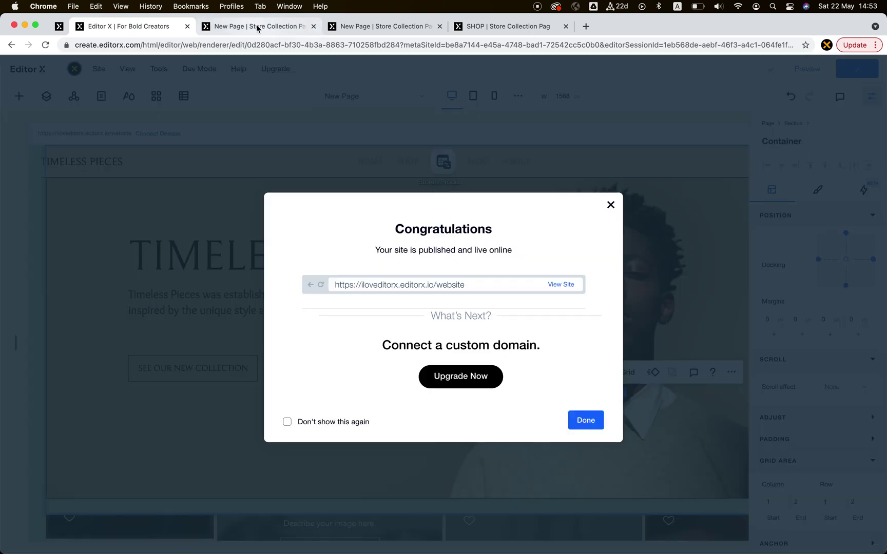
Scroll the republished live page from the framed hero through the photo gallery and back up.
left_click(257, 27)
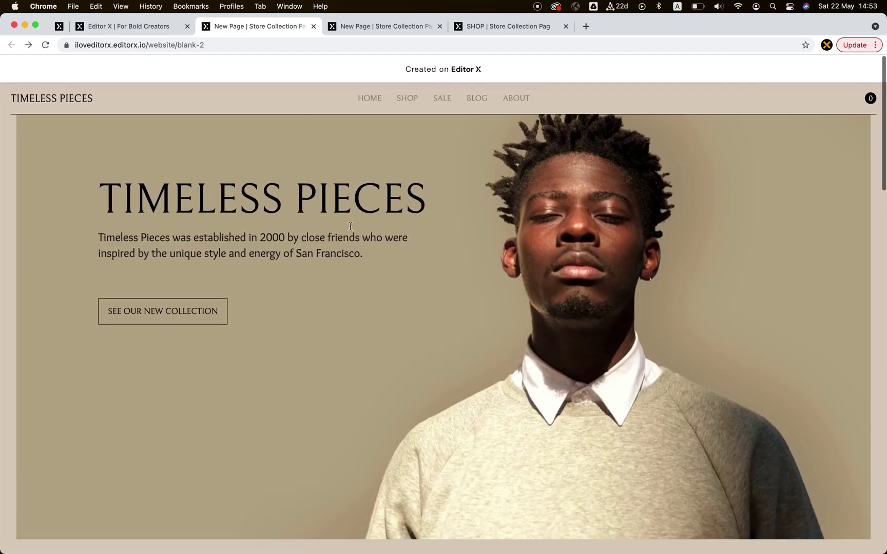
scroll(397, 261, "down", 3)
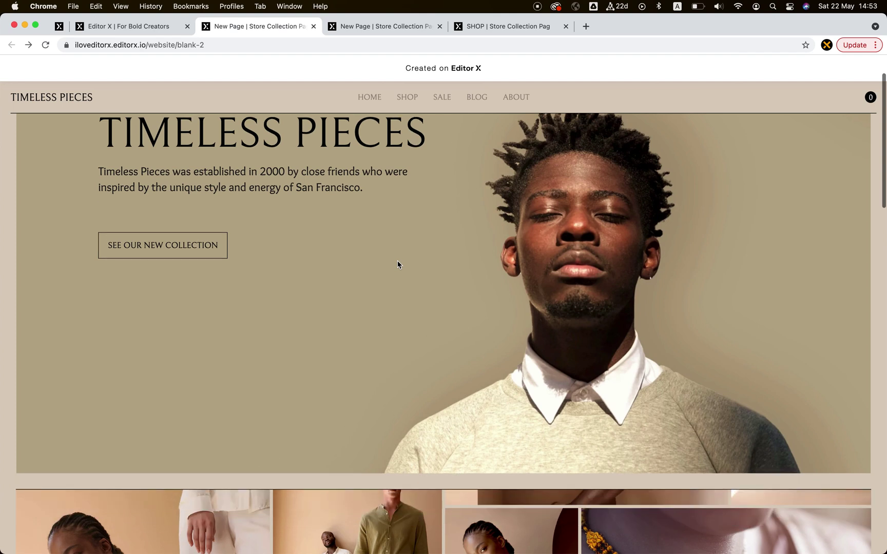
scroll(398, 265, "down", 6)
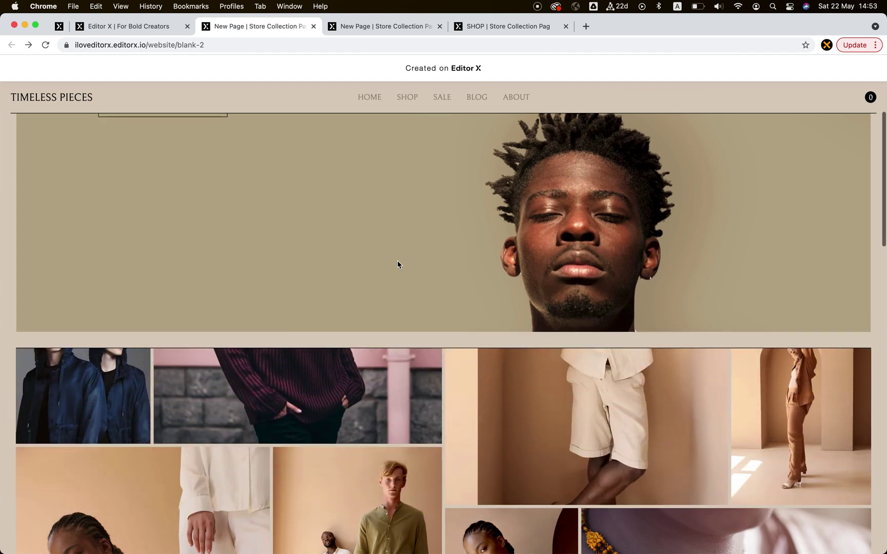
scroll(398, 265, "down", 8)
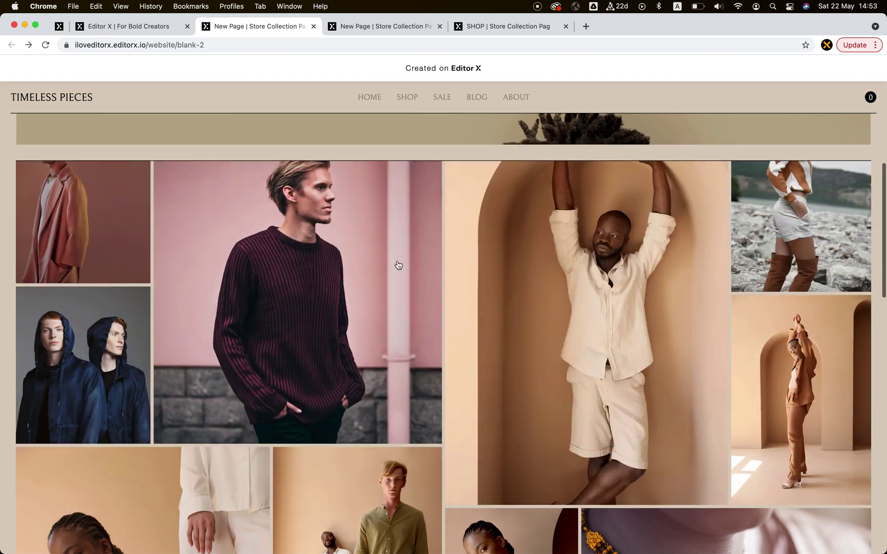
scroll(397, 263, "down", 2)
scroll(397, 264, "up", 17)
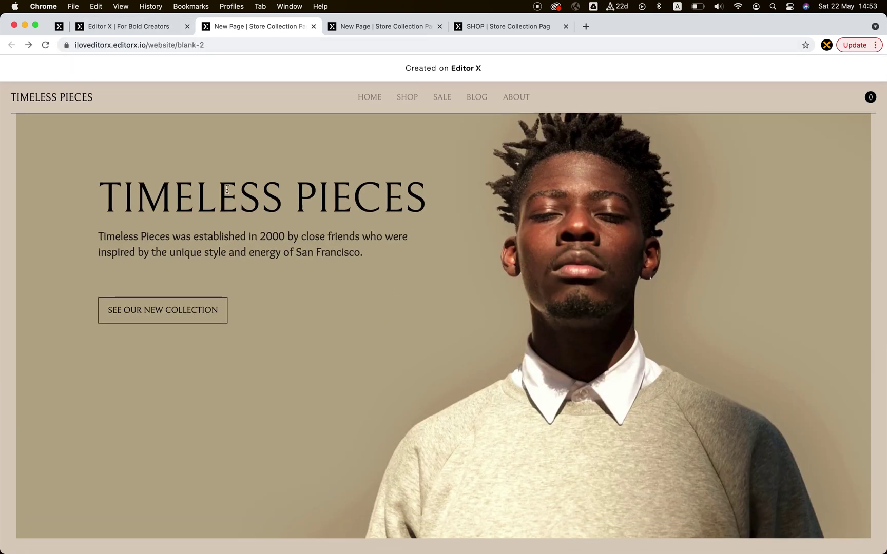
Close the publish confirmation, then view the live framed hero above the collage gallery.
left_click(133, 25)
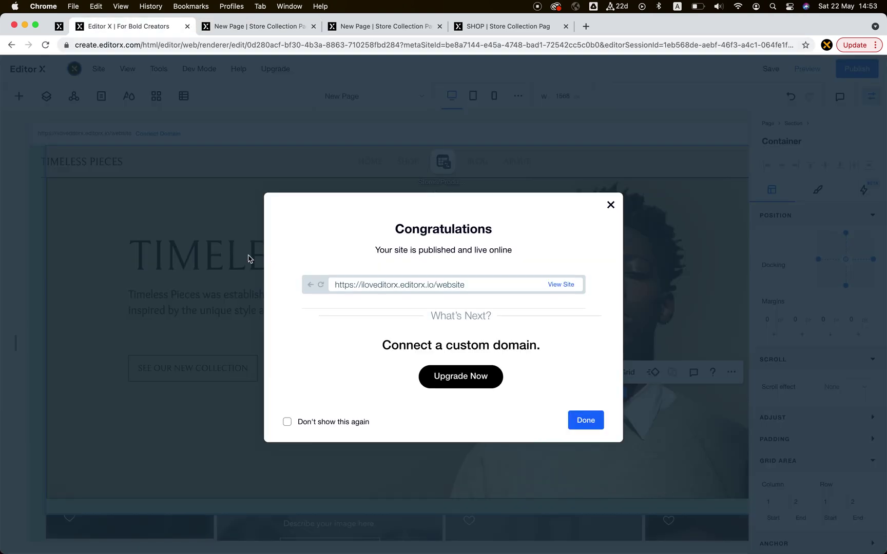
left_click(204, 255)
scroll(449, 402, "down", 5)
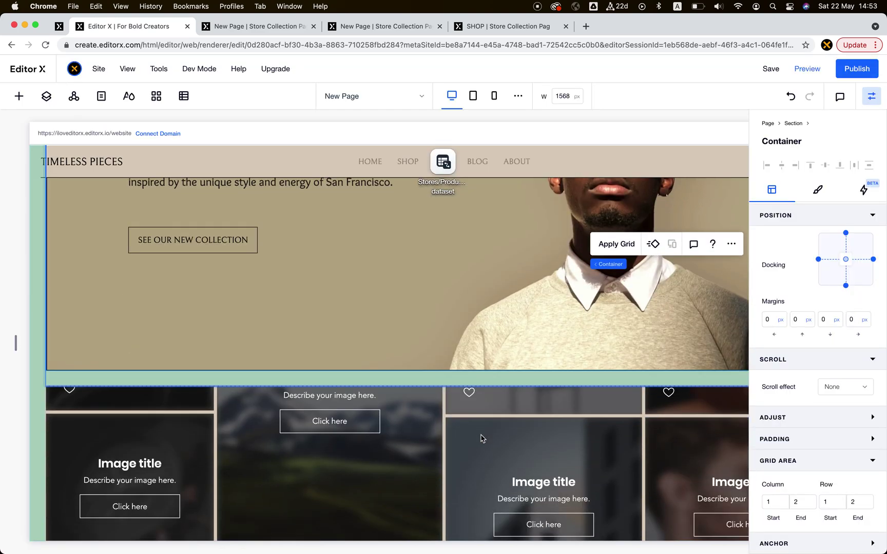
scroll(481, 438, "up", 3)
scroll(482, 437, "up", 2)
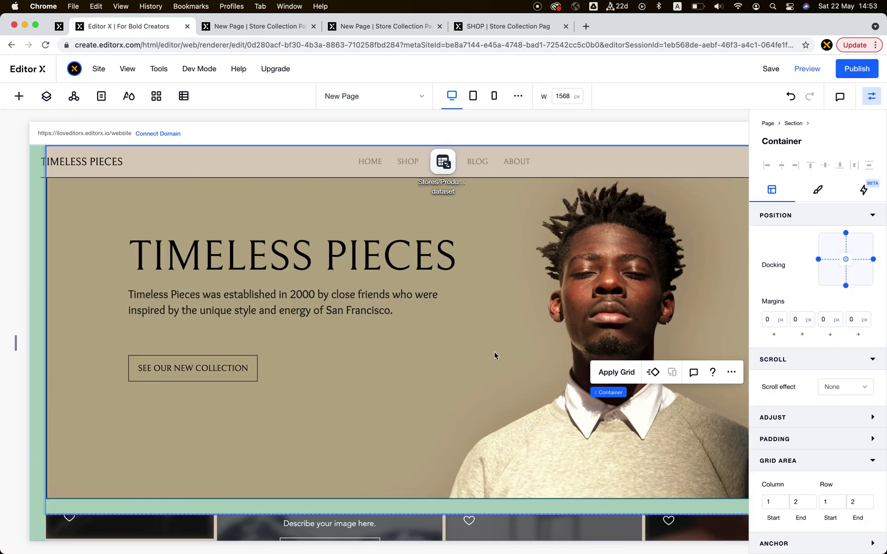
left_click(492, 326)
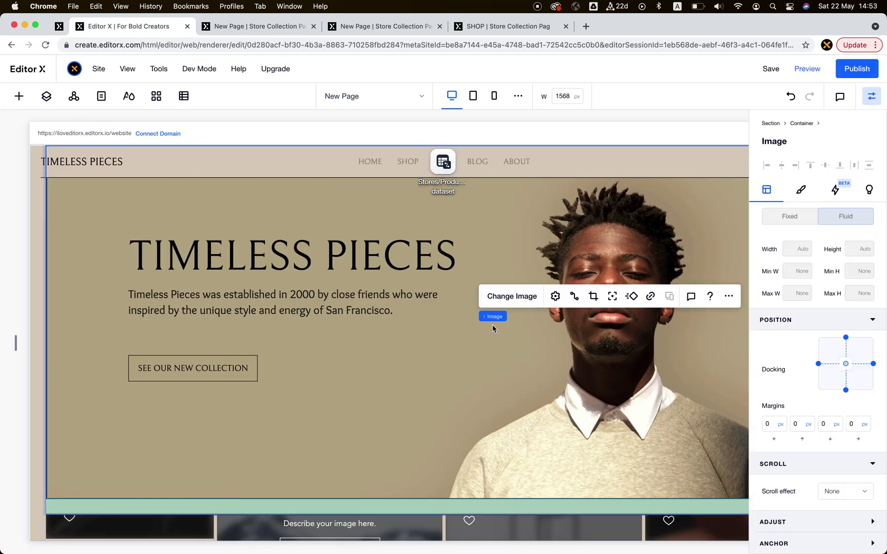
left_click(268, 28)
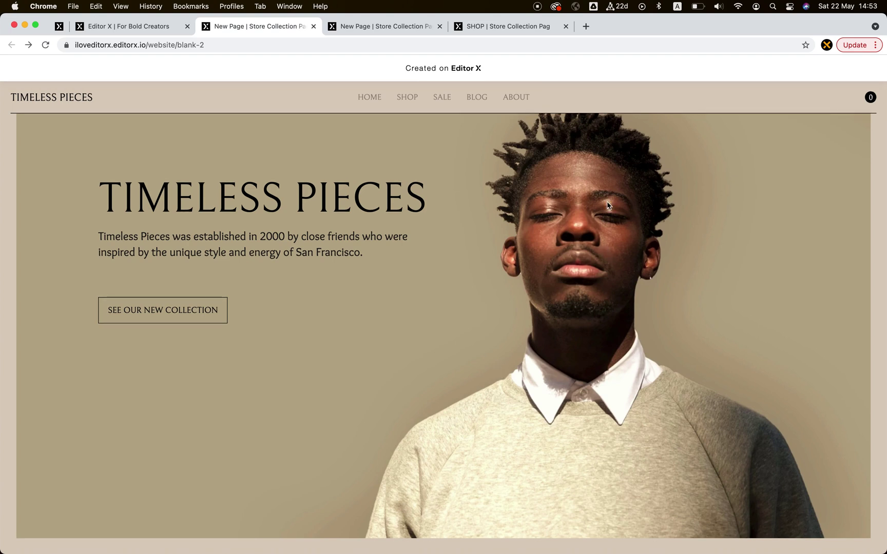
scroll(608, 205, "down", 5)
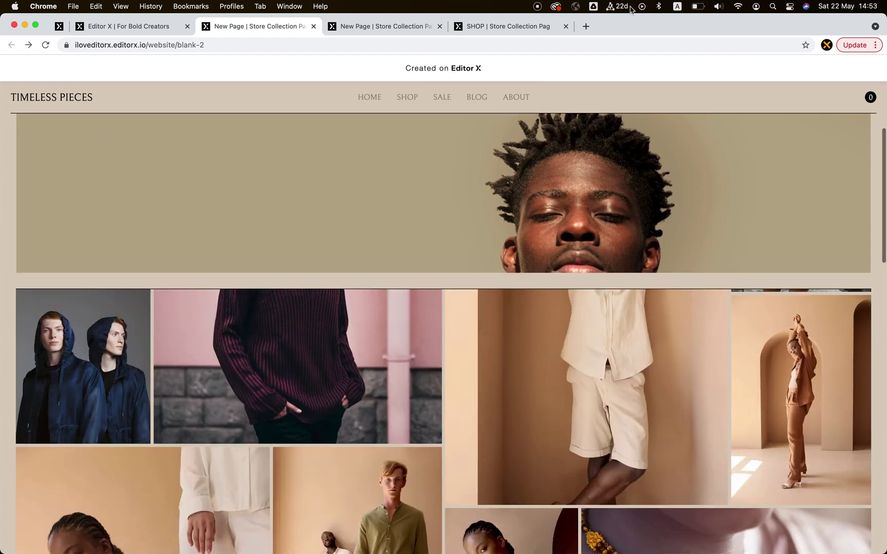